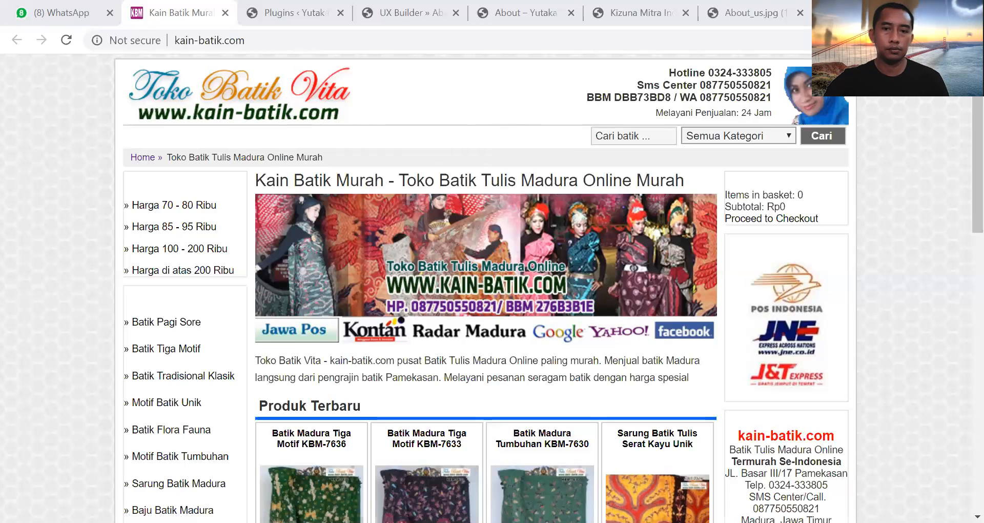
key("alt+Tab")
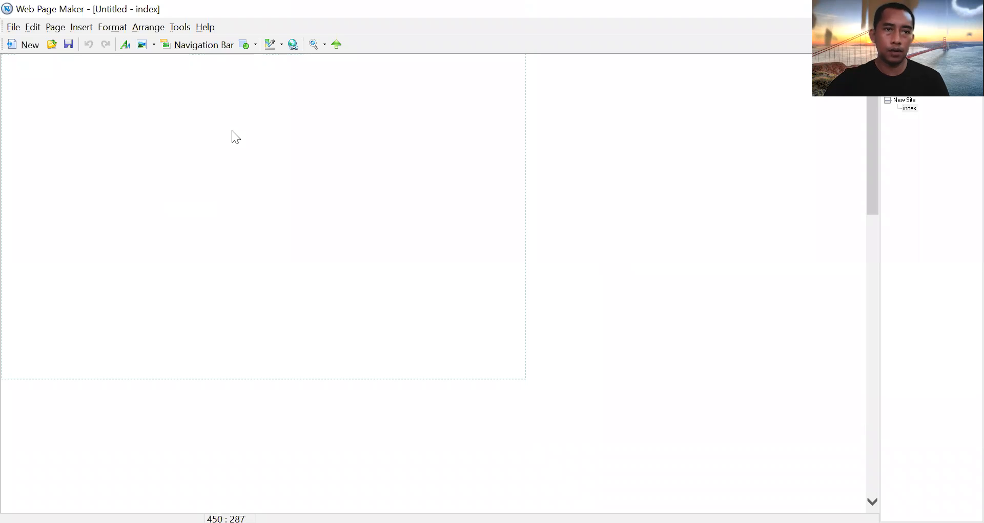
left_click(13, 28)
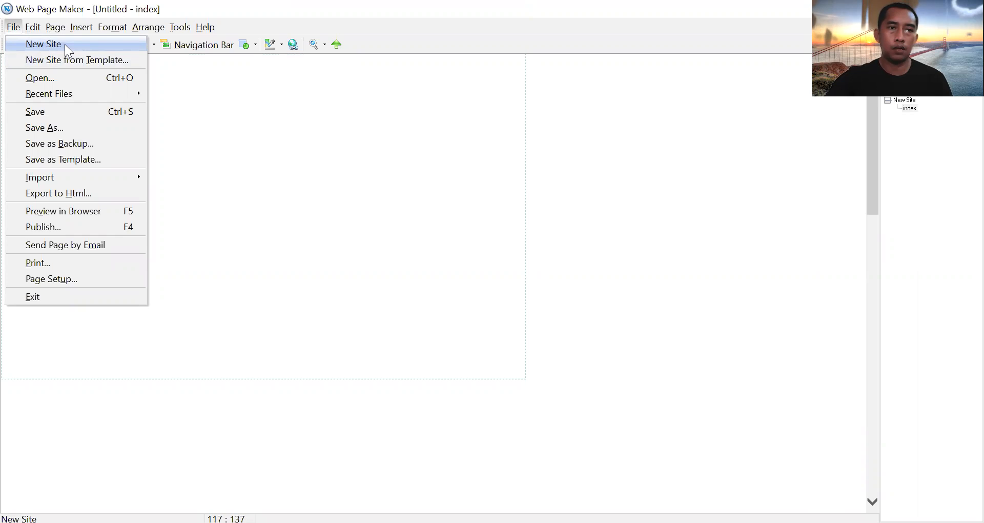
left_click(366, 117)
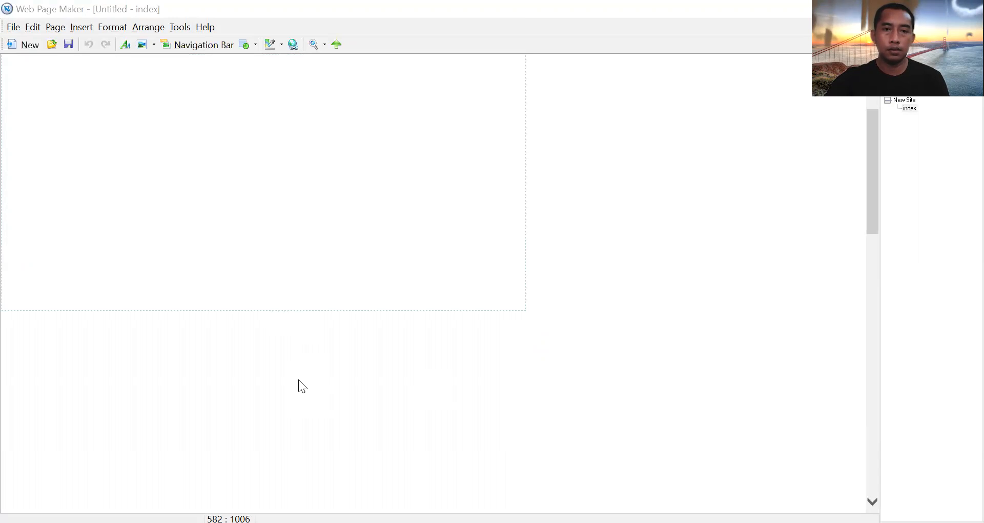
- Capture the header banner of the kain-batik.com homepage in the browser and paste it into the blank index page in Web Page Maker
key("alt+Tab")
scroll(615, 331, "down", 1)
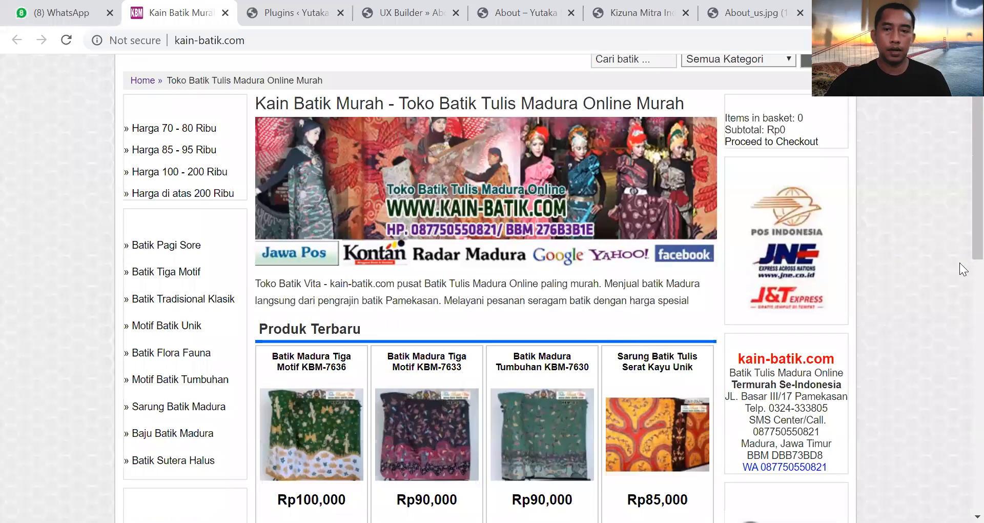
scroll(959, 235, "up", 1)
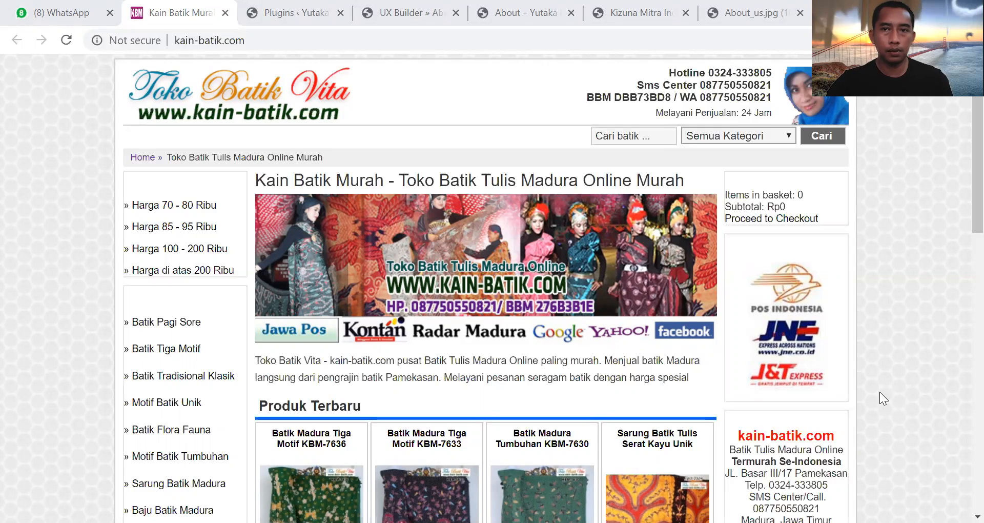
key("Print")
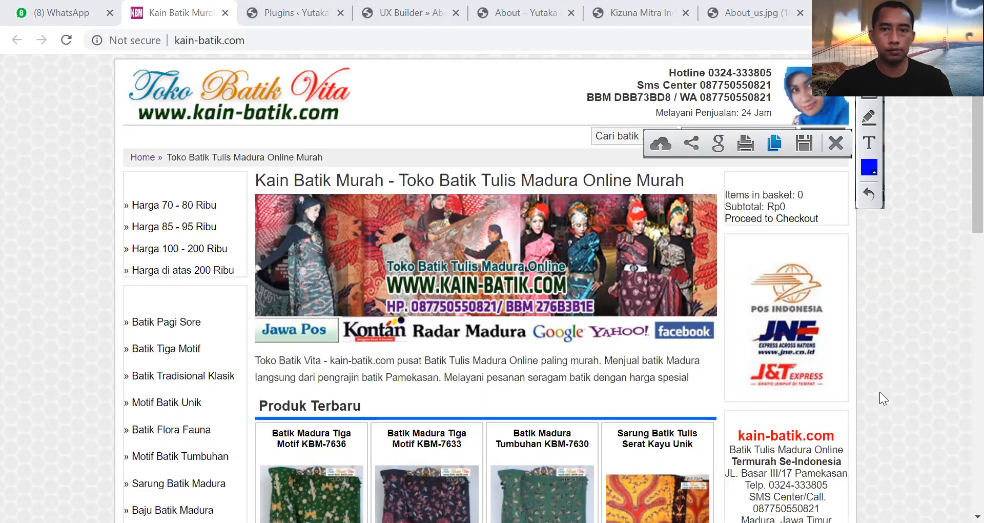
key("Escape")
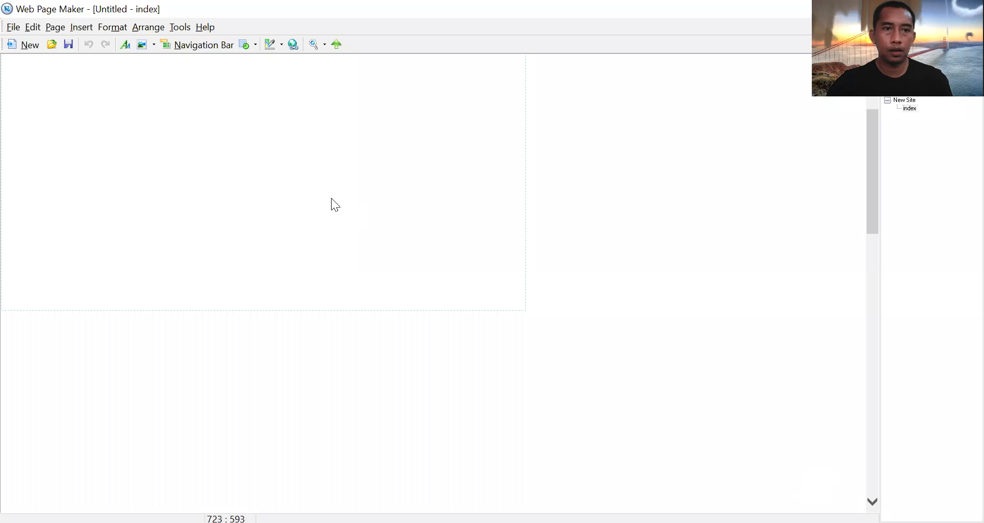
right_click(118, 80)
left_click(150, 120)
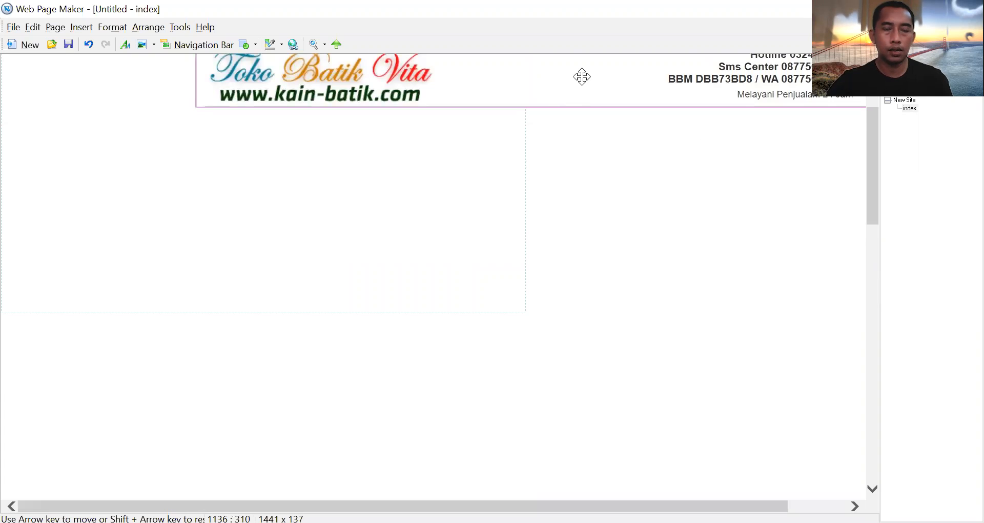
- Move the pasted header banner to the upper-left corner of the index page
scroll(546, 105, "up", 1)
scroll(622, 98, "down", 1)
left_click(677, 114)
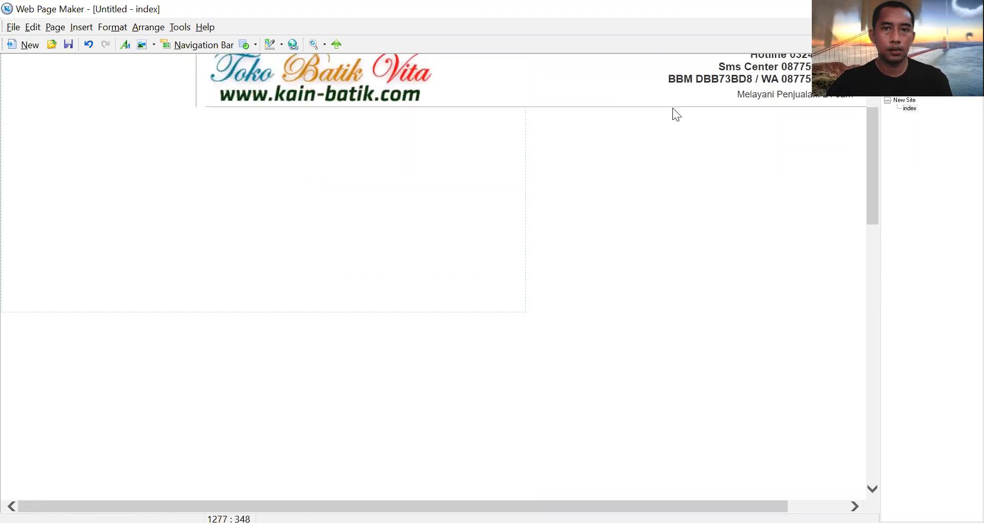
scroll(774, 110, "up", 1)
left_click(791, 75)
scroll(556, 135, "down", 1)
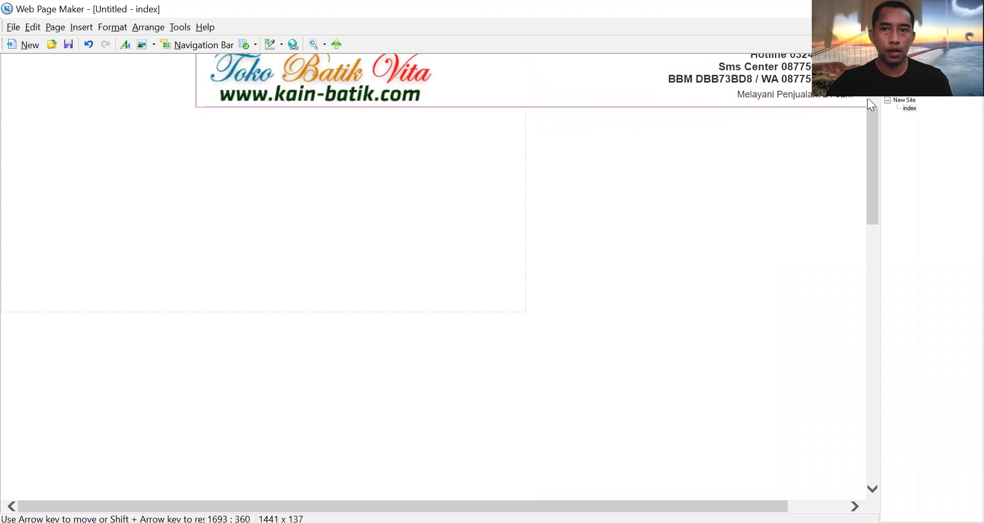
left_click_drag(727, 153, 466, 284)
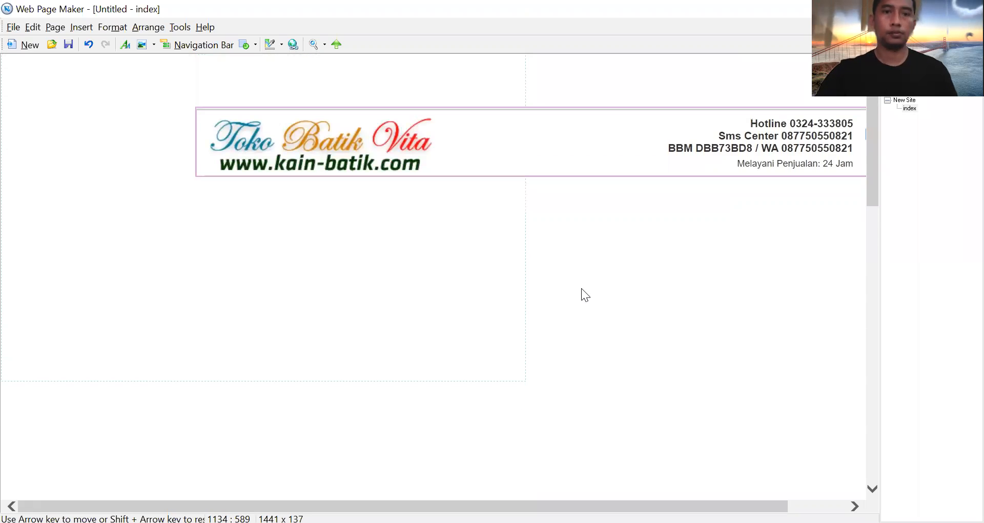
left_click_drag(609, 158, 418, 108)
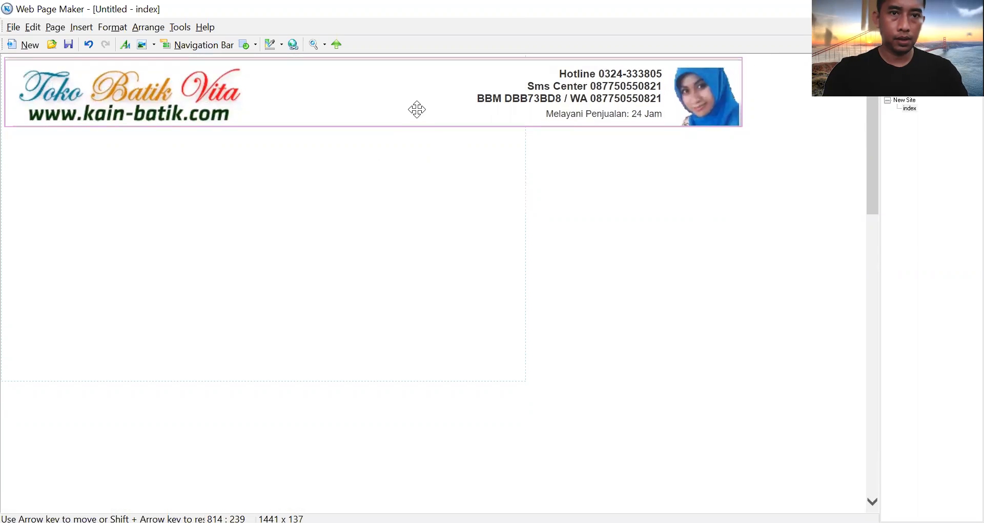
left_click(421, 170)
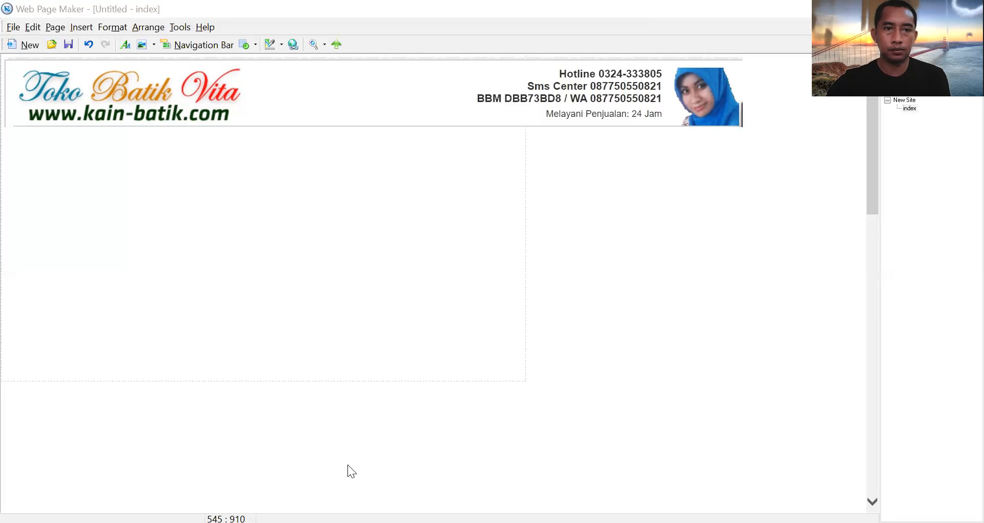
- Reposition the header banner flush with the upper edge of the page and deselect it
scroll(579, 353, "down", 3)
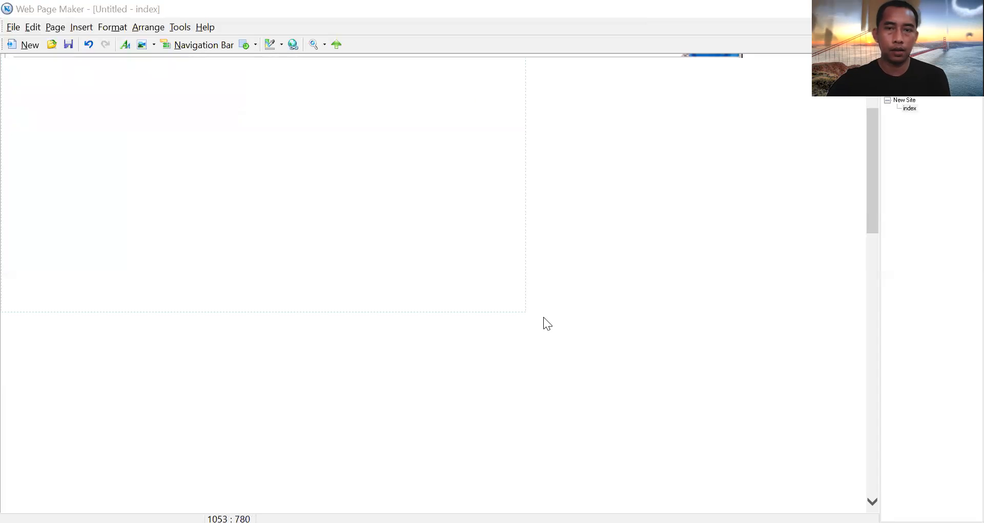
scroll(868, 165, "up", 3)
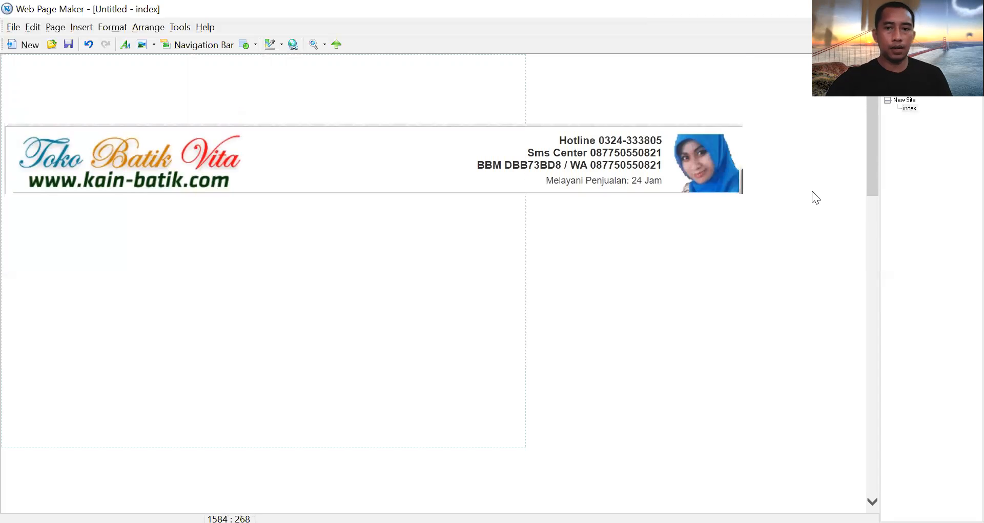
left_click(303, 149)
left_click_drag(303, 149, 442, 114)
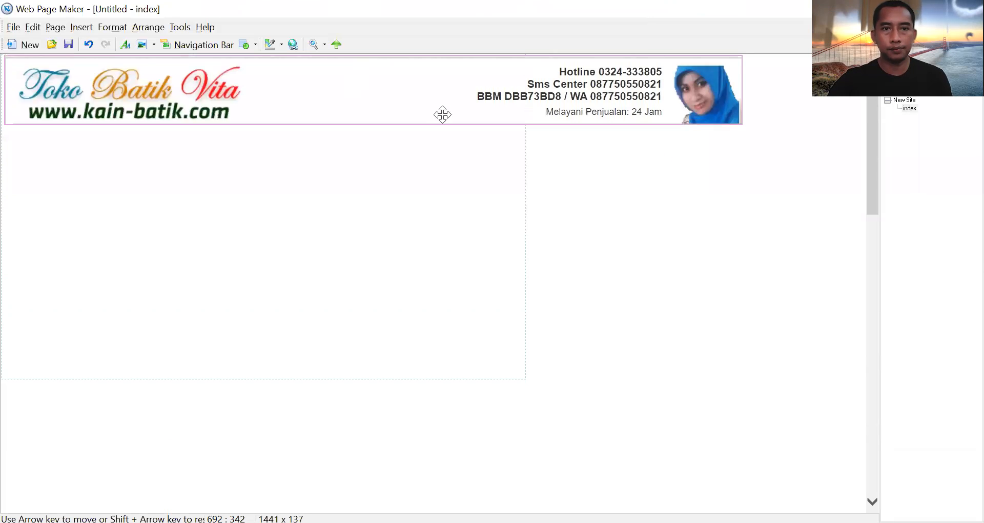
left_click(424, 197)
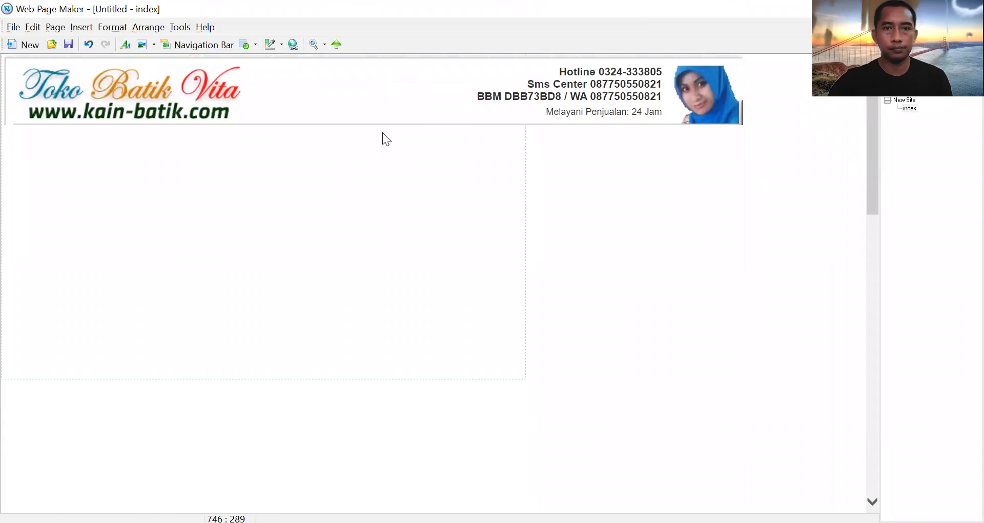
- Replace the header banner with the pasted screenshot of the whole kain-batik.com homepage and align it with the page's left edge
left_click(390, 88)
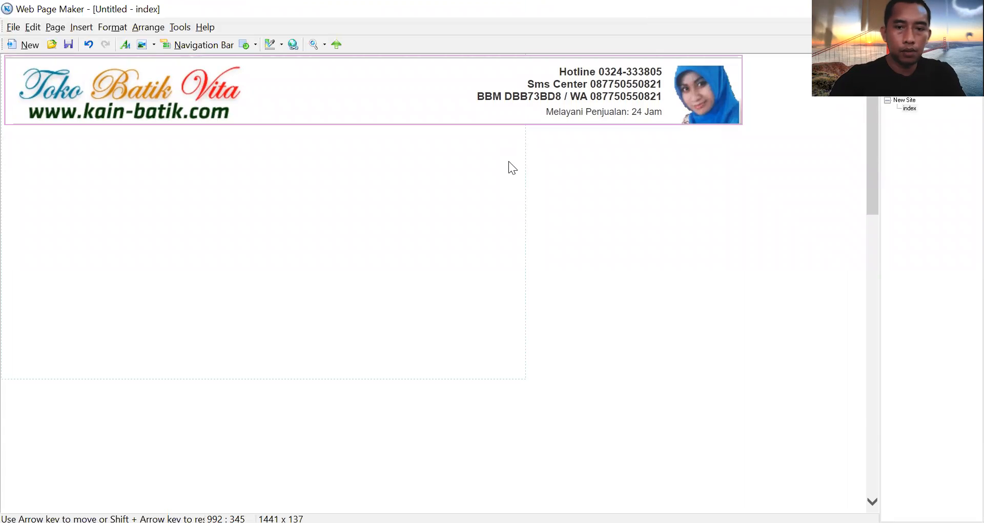
key("Delete")
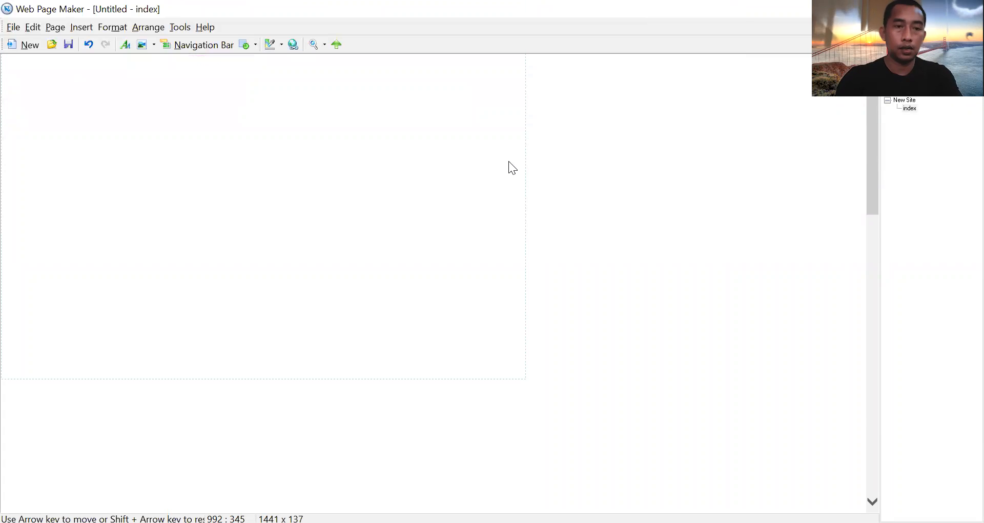
right_click(508, 161)
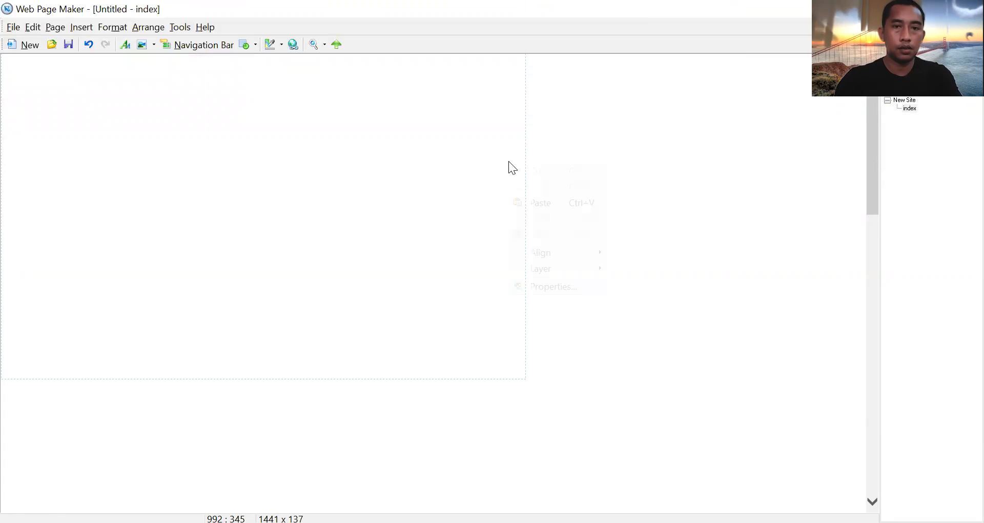
left_click(541, 205)
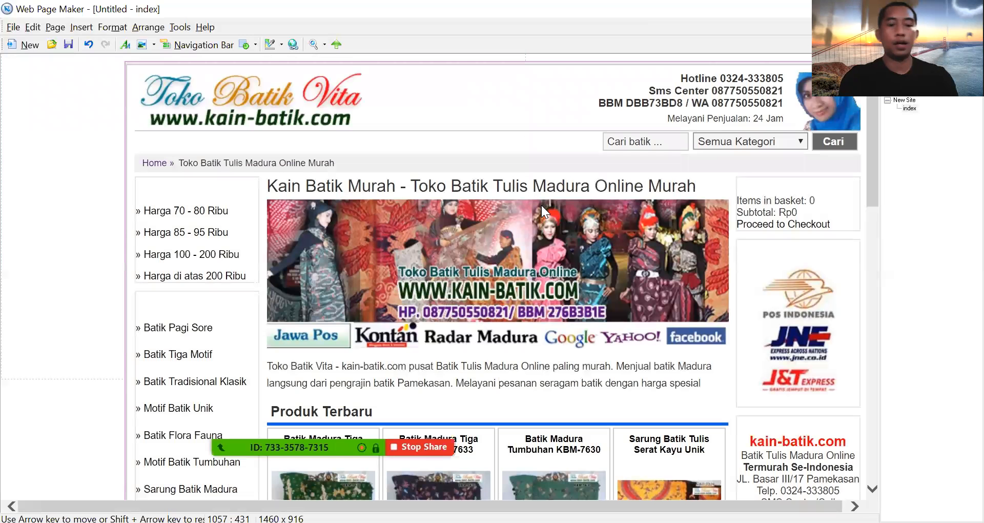
left_click_drag(533, 186, 401, 276)
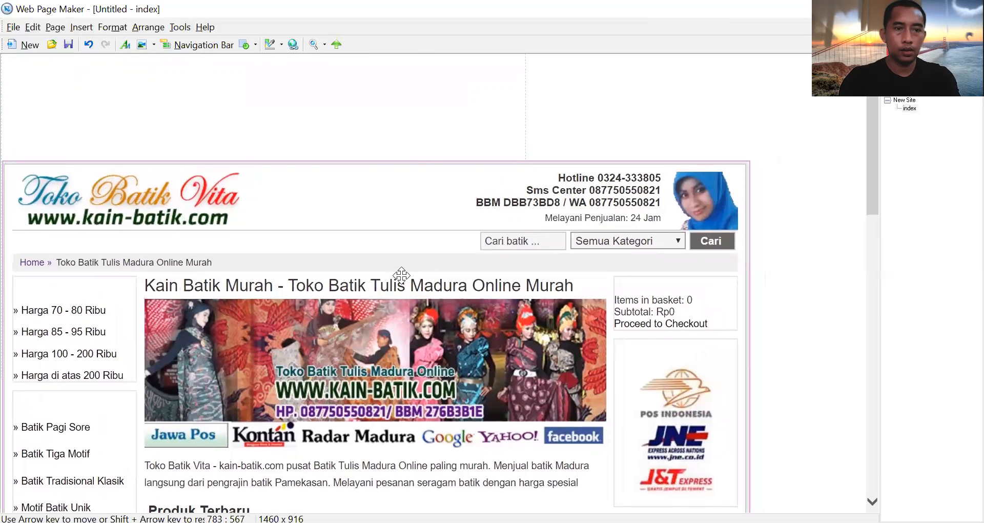
left_click(409, 112)
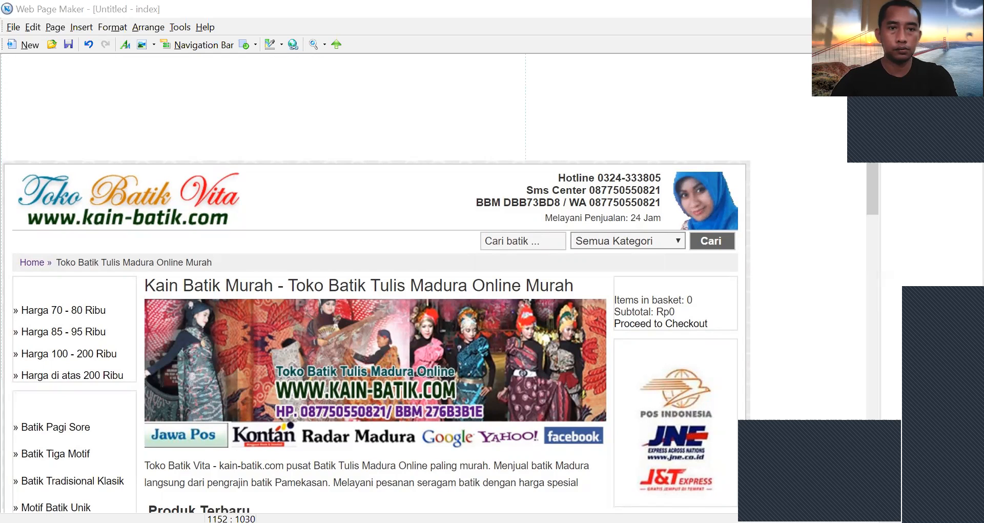
- Switch to the browser and run a Google image search for "logo toko online"
key("alt+Tab")
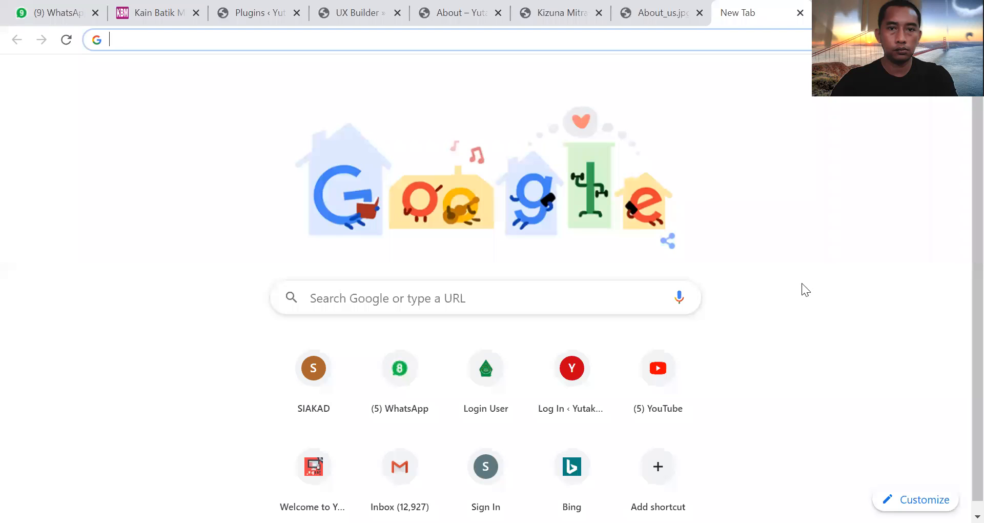
left_click(404, 302)
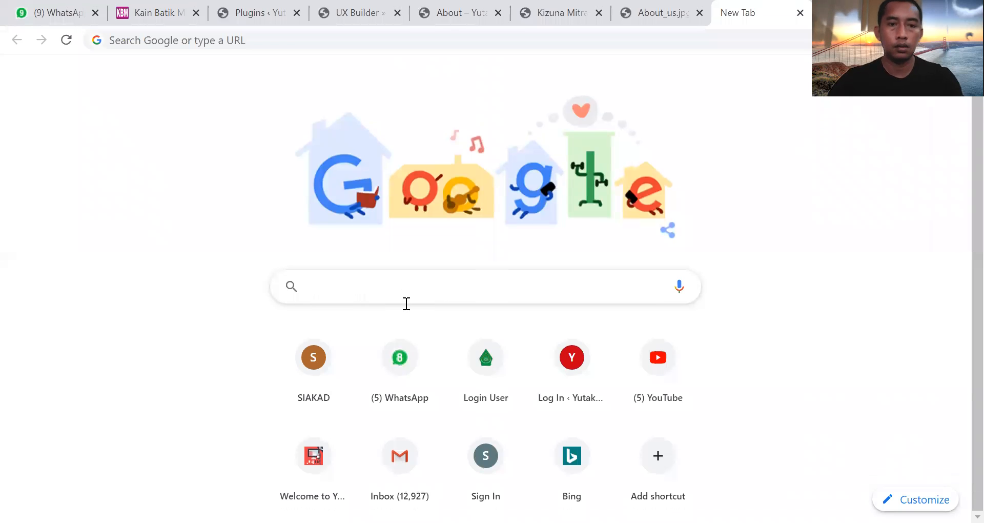
type("logo")
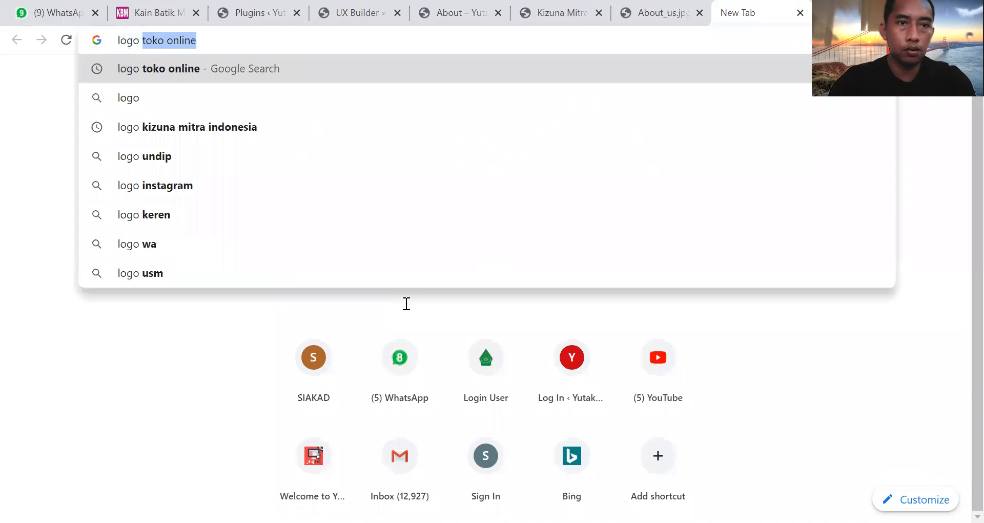
key("Return")
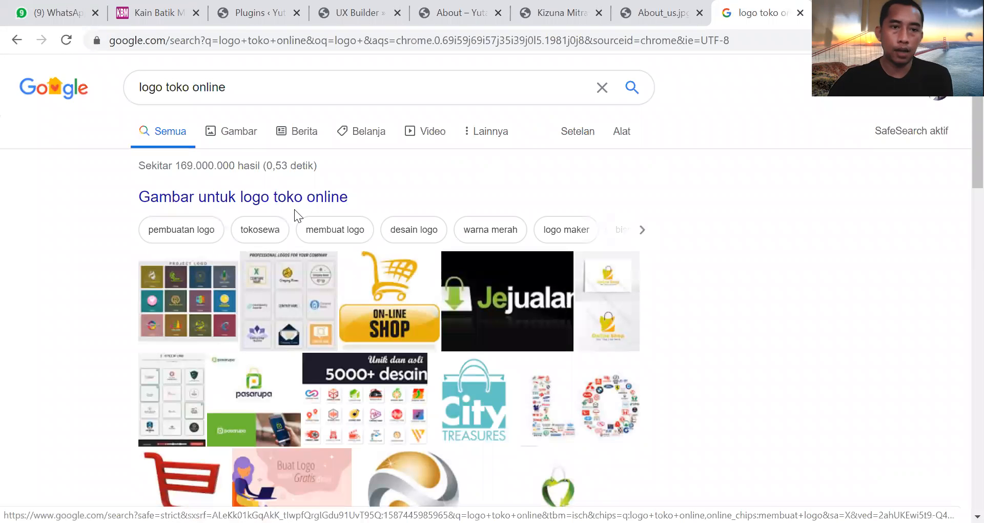
left_click(238, 134)
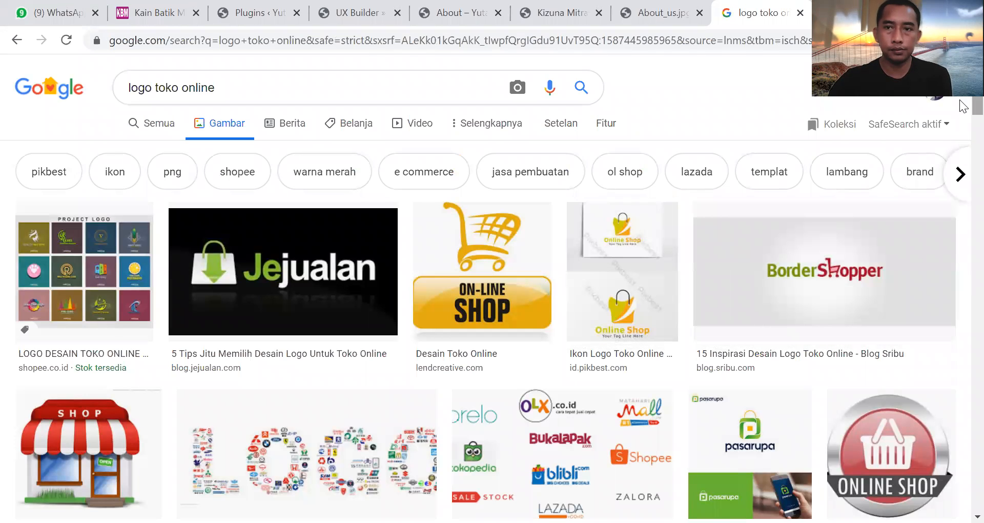
- Browse the image results for examples of online shop logo designs
scroll(963, 138, "down", 7)
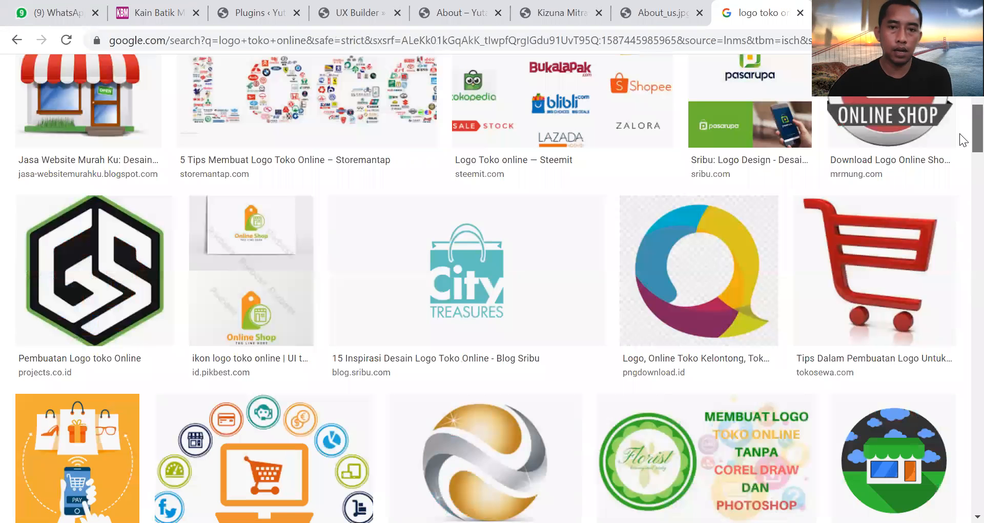
scroll(959, 153, "down", 6)
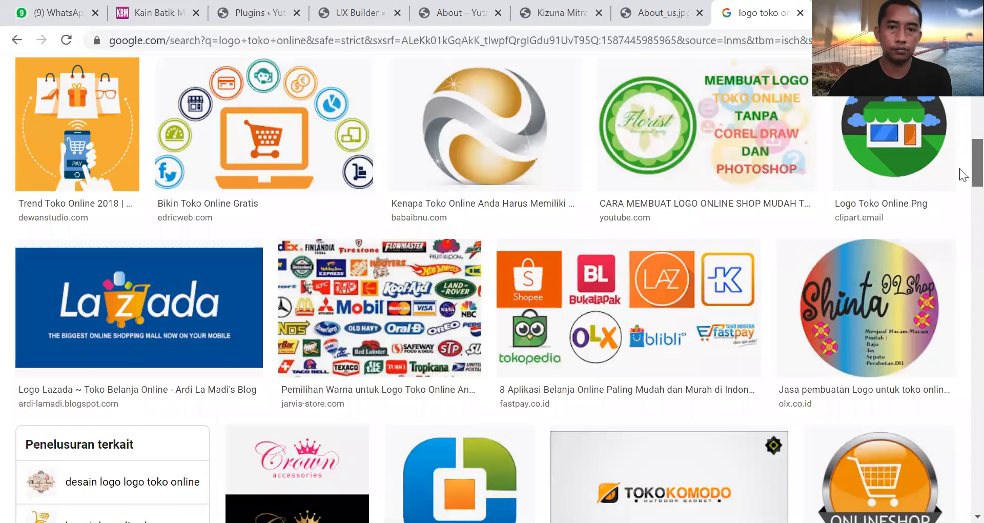
scroll(964, 175, "down", 5)
scroll(962, 205, "down", 2)
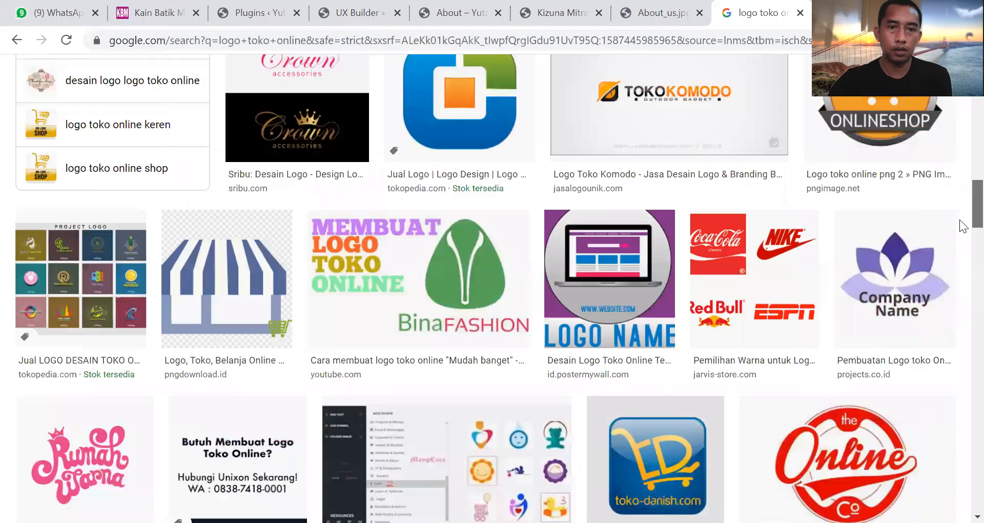
scroll(964, 225, "down", 2)
scroll(964, 217, "up", 2)
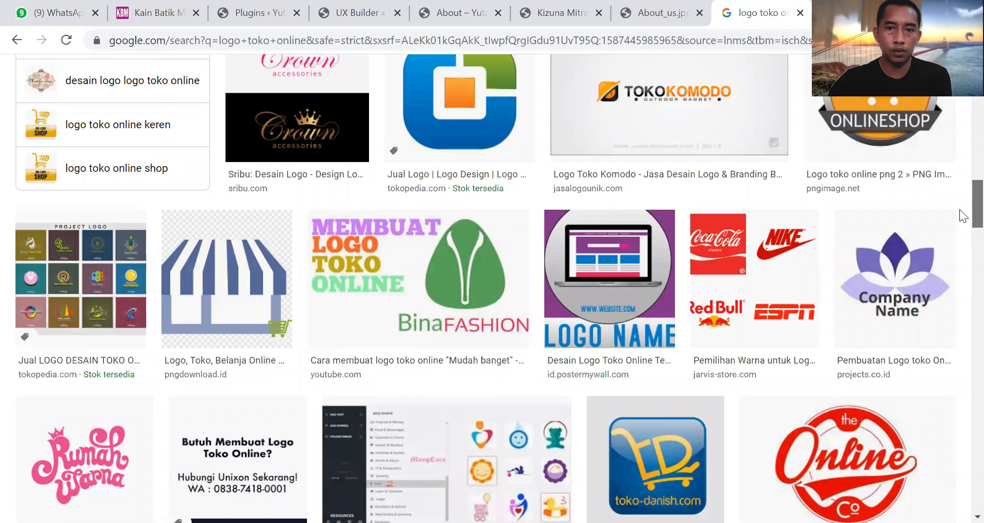
scroll(962, 221, "down", 7)
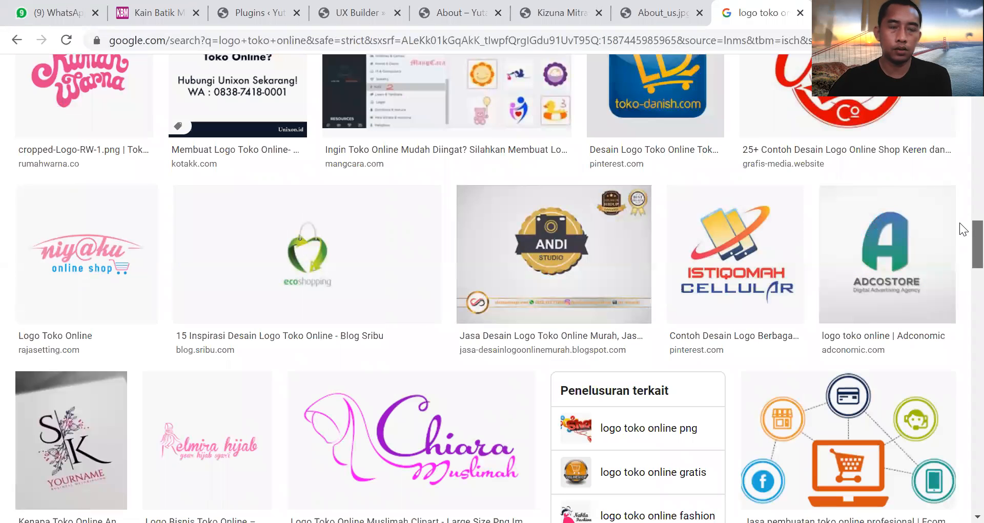
scroll(963, 229, "down", 2)
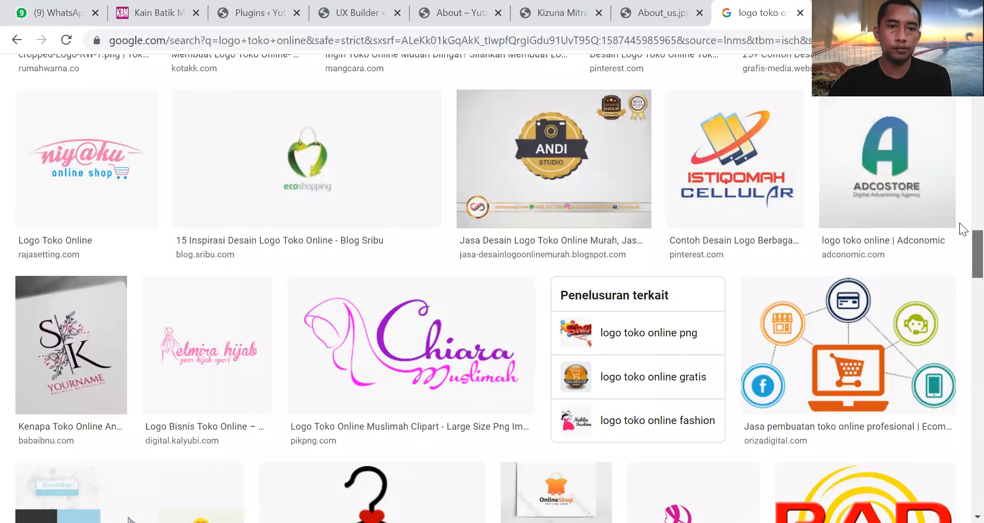
scroll(963, 229, "down", 4)
scroll(963, 229, "down", 2)
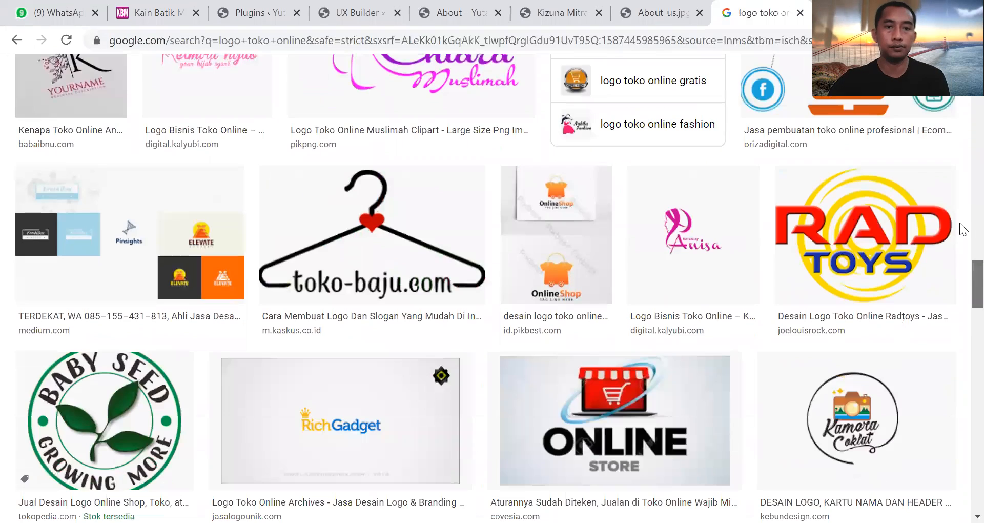
- Find the AturToko logo in the image results and start saving its full preview image
scroll(964, 229, "down", 1)
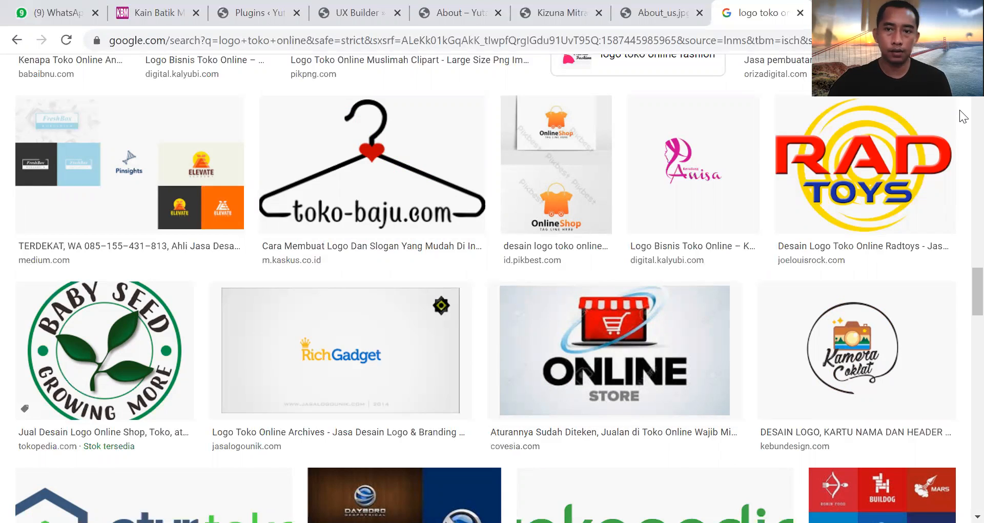
scroll(963, 308, "down", 7)
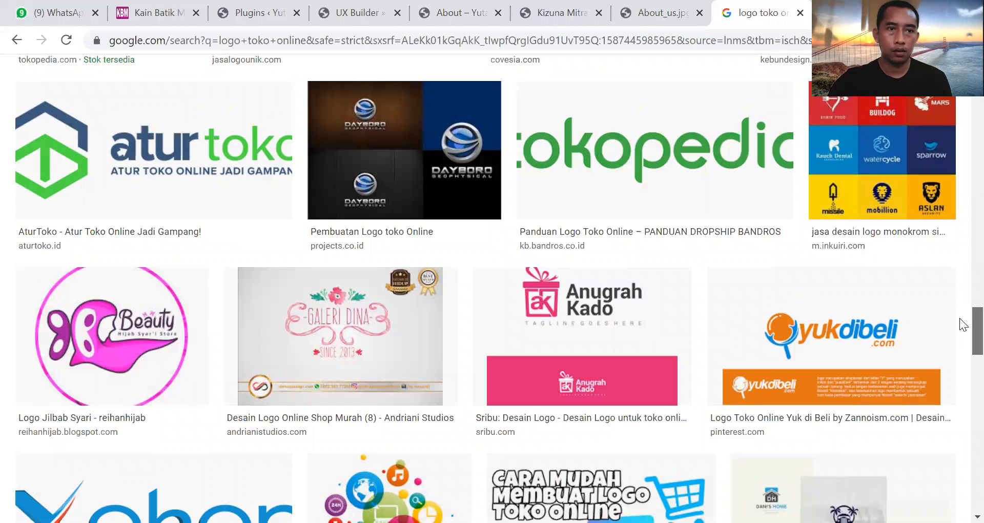
scroll(869, 326, "down", 2)
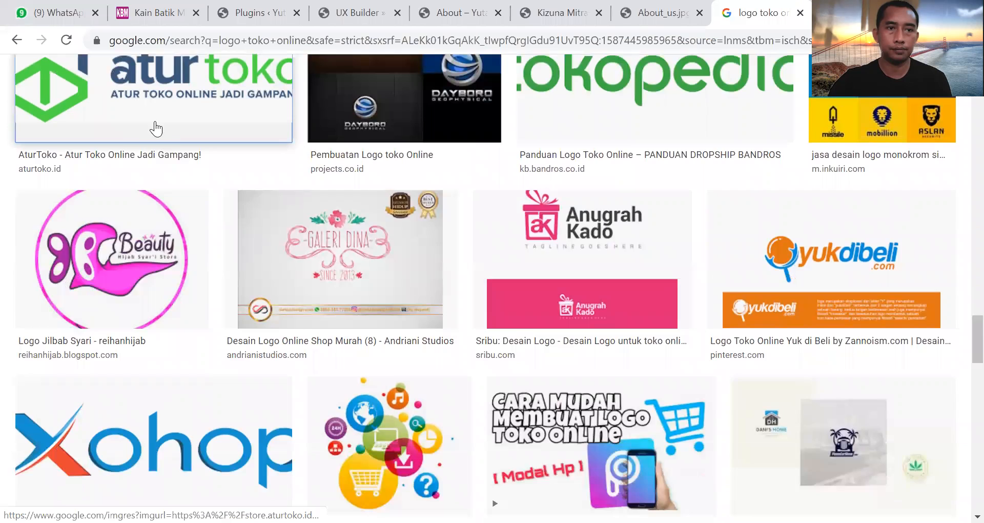
left_click(154, 127)
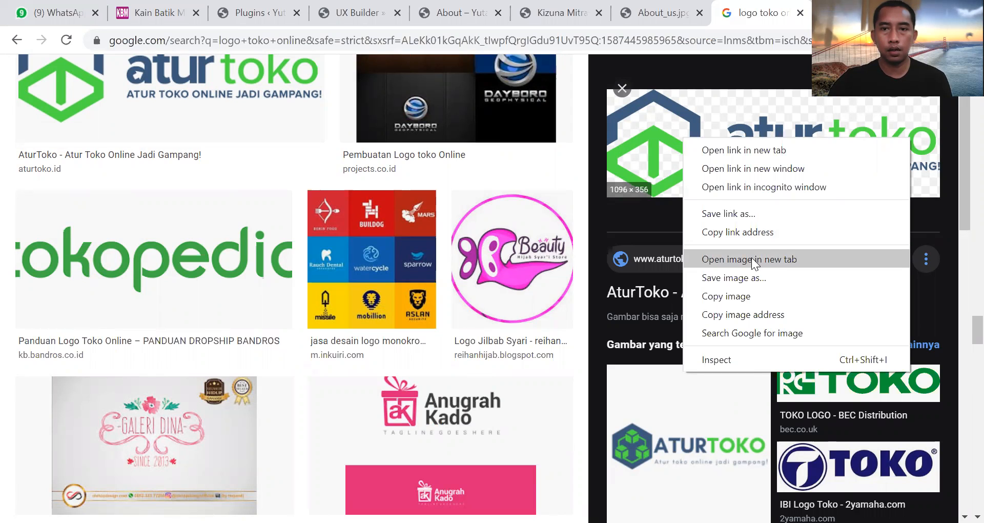
left_click(760, 277)
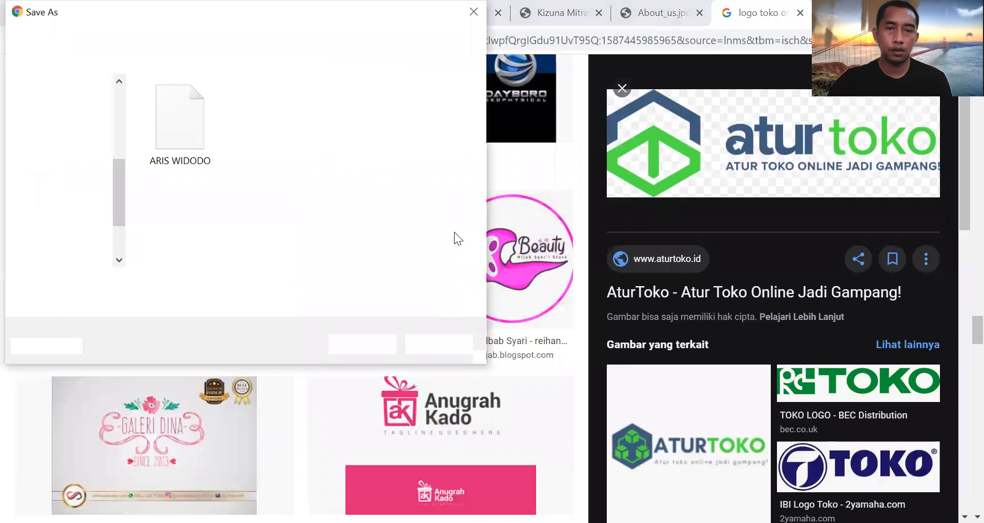
- Save the image as a PNG named logo in the Saved Pictures folder inside Pictures
scroll(74, 136, "up", 1)
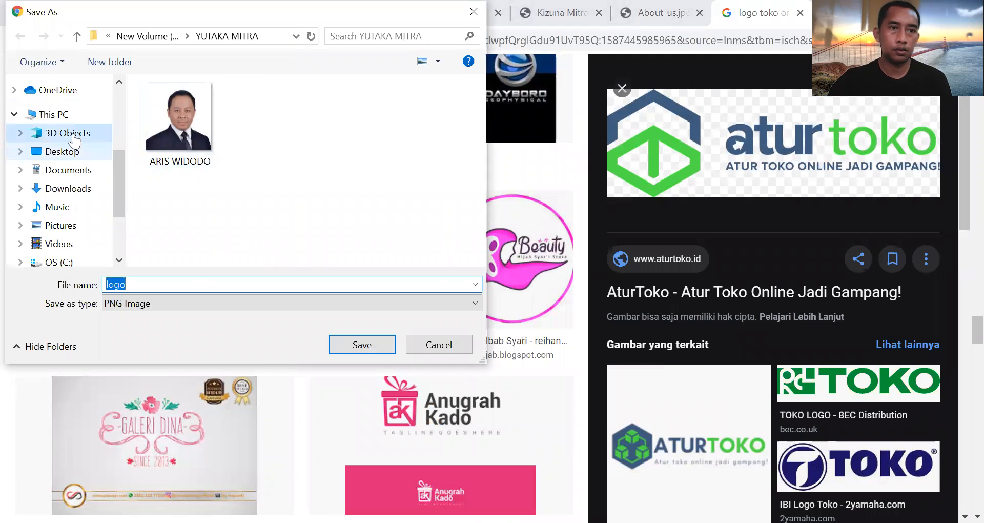
left_click(72, 136)
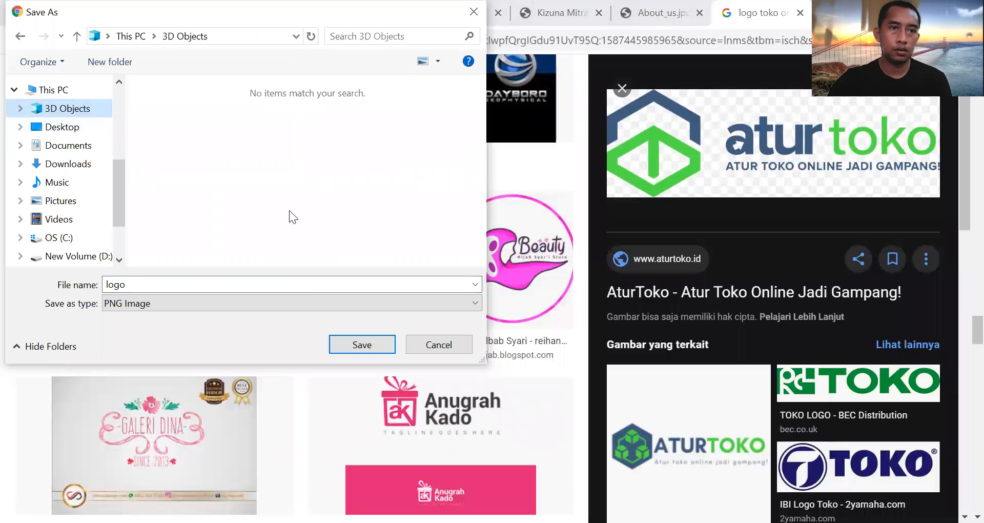
left_click(54, 128)
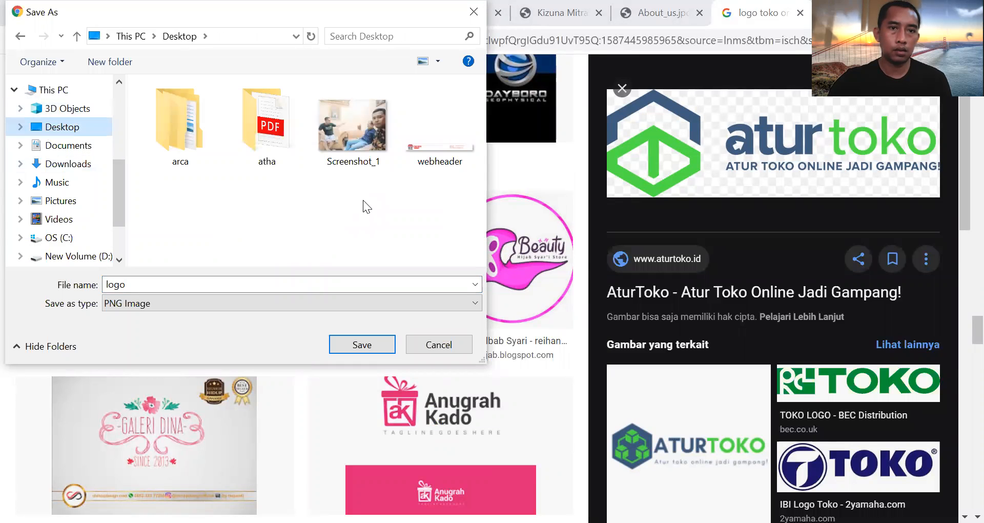
left_click(69, 205)
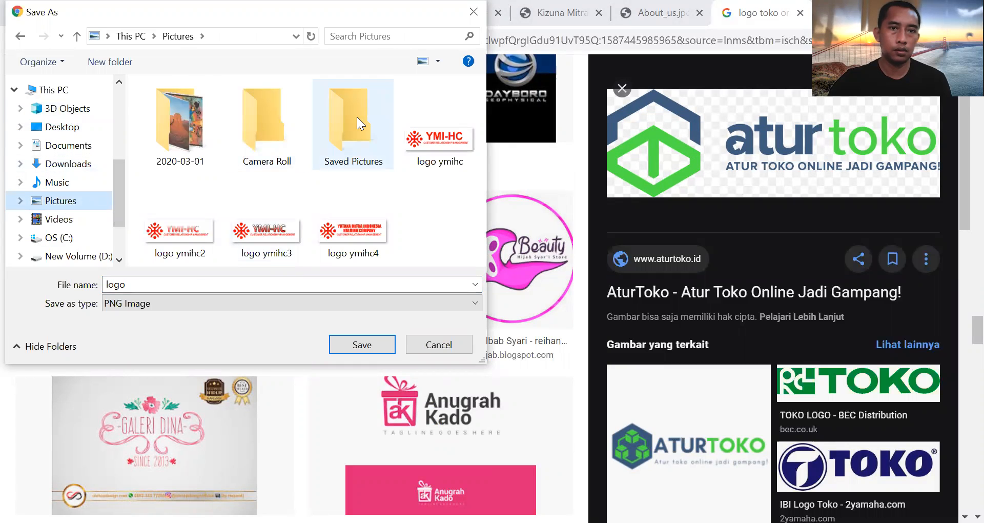
double_click(357, 118)
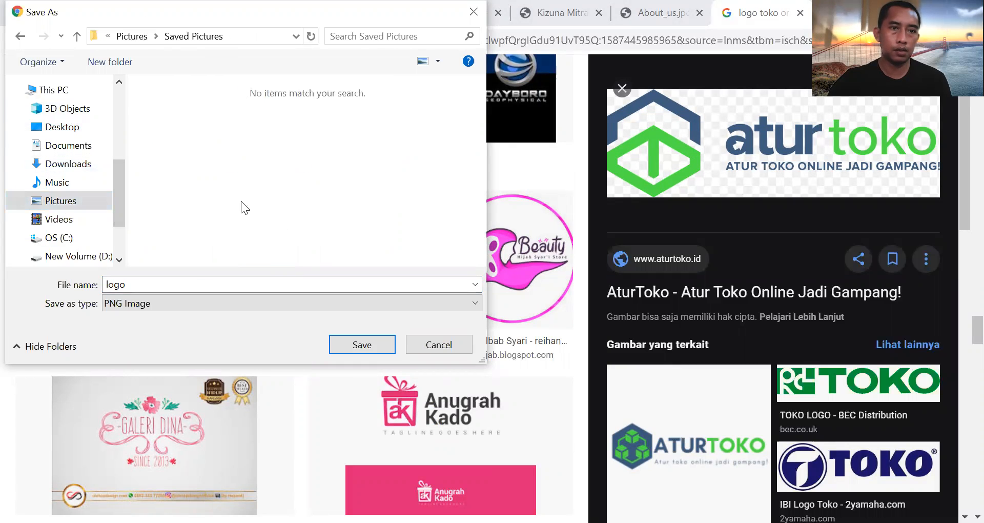
left_click(363, 339)
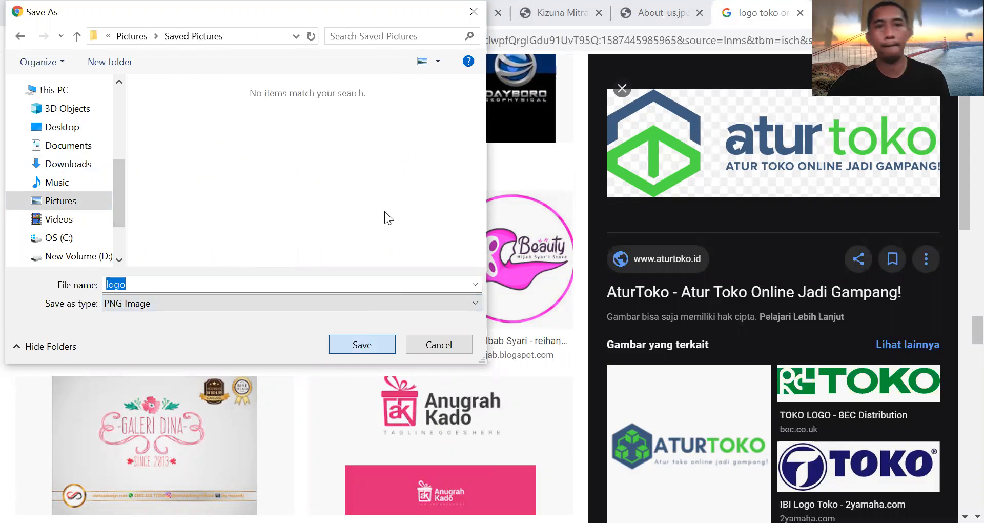
key("Return")
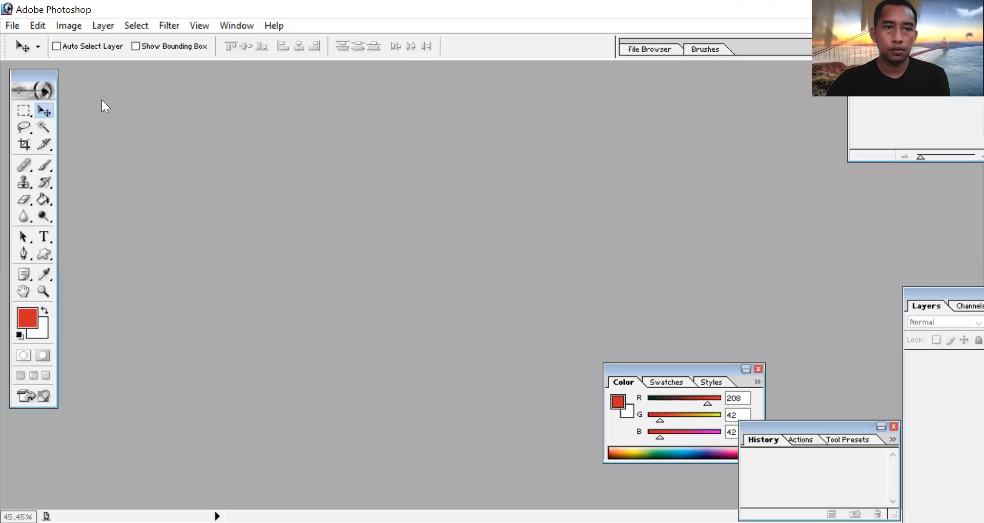
- Switch to Photoshop and create a new wide banner document with a transparent background
left_click(12, 29)
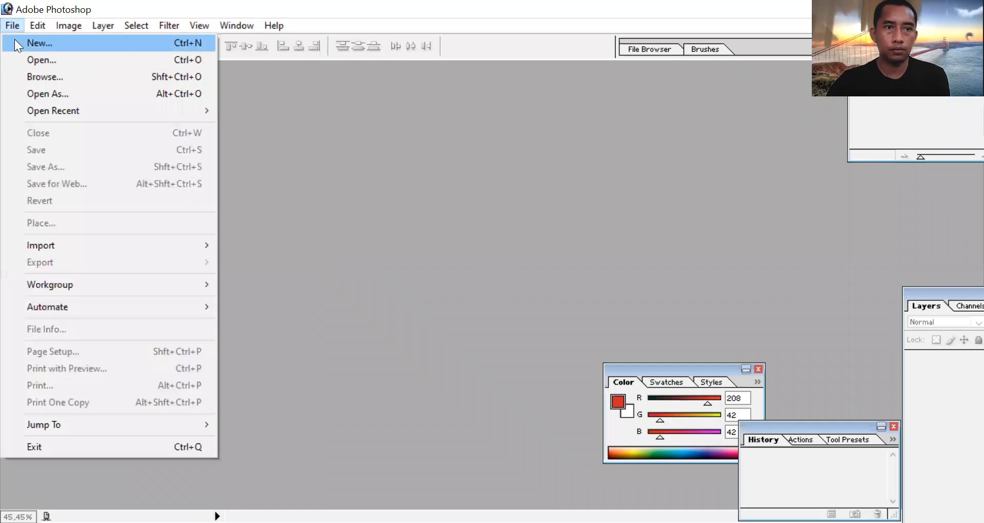
left_click(15, 39)
left_click(608, 174)
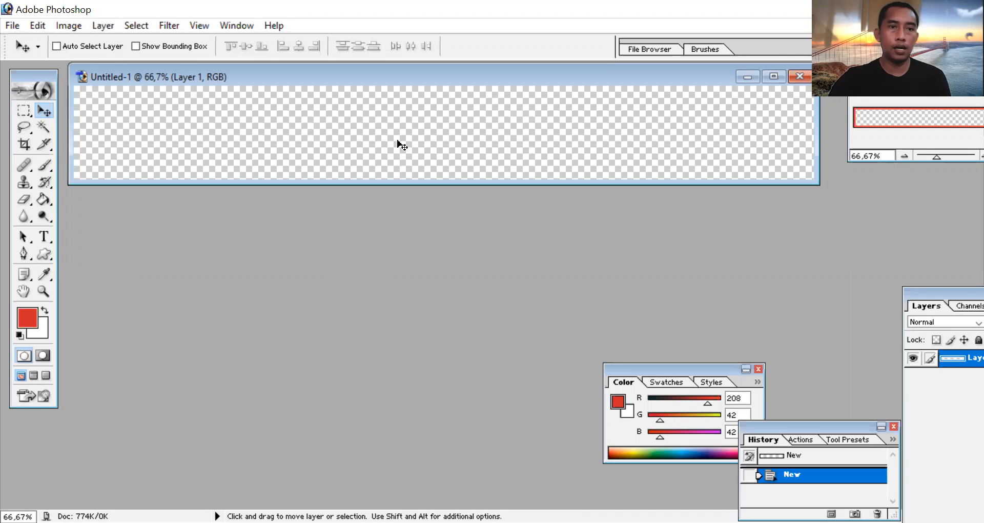
key("ctrl+0")
- Open the saved logo image from the Saved Pictures folder inside Pictures
double_click(251, 271)
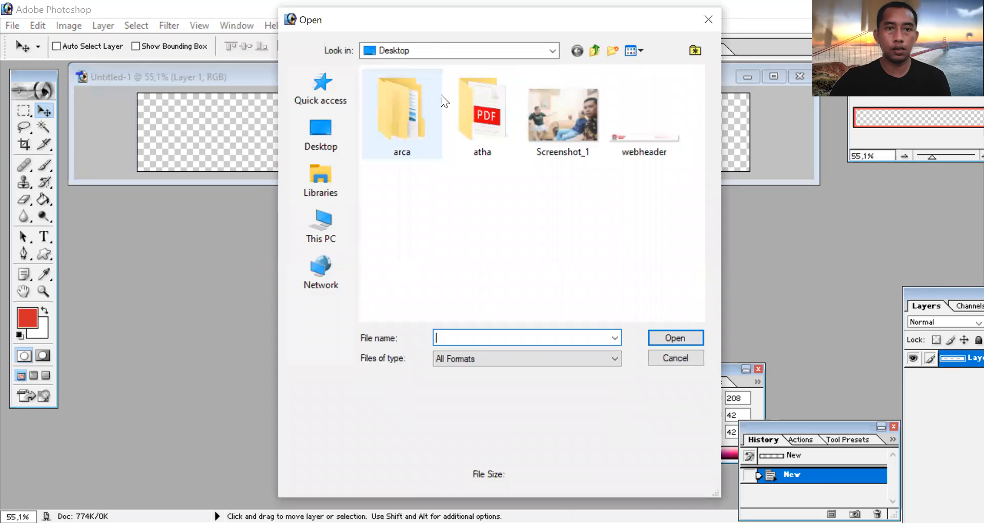
left_click(553, 50)
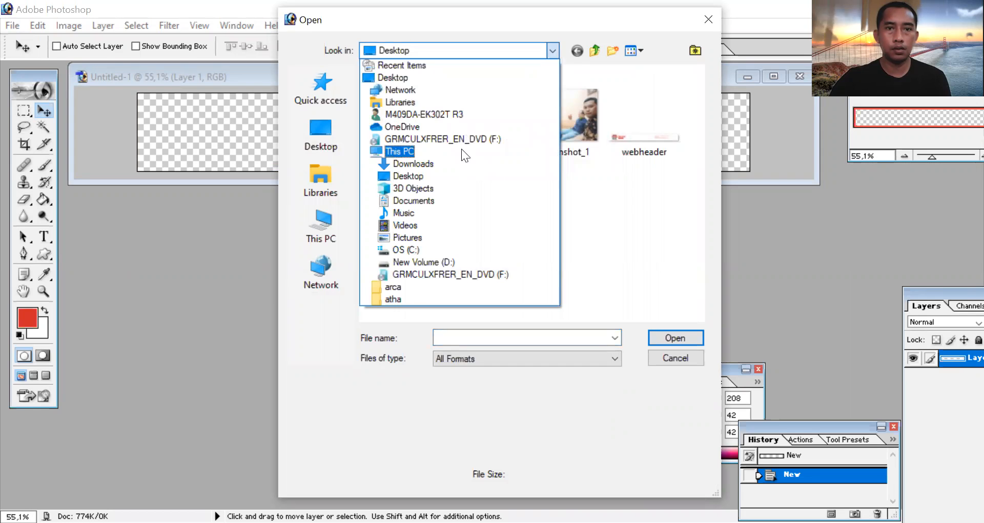
left_click(456, 236)
double_click(552, 116)
left_click(389, 135)
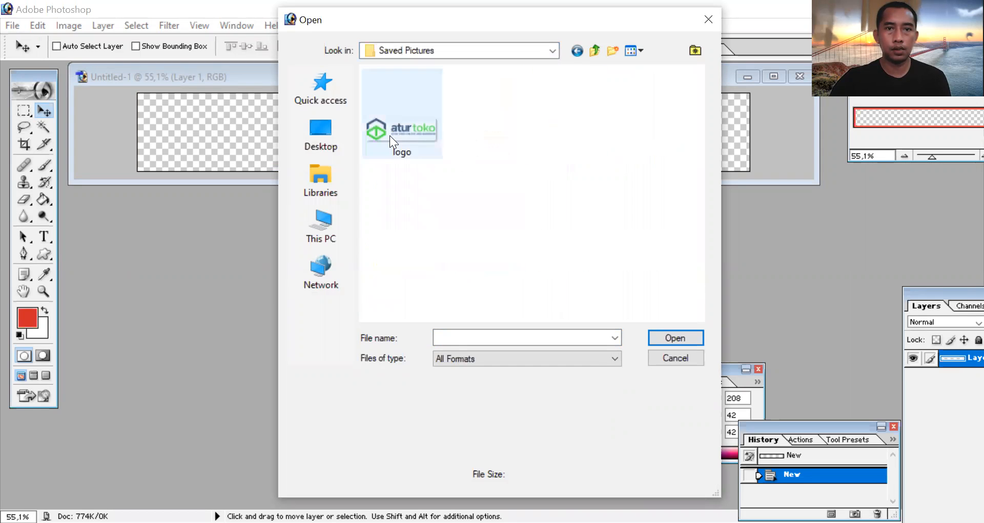
left_click(665, 339)
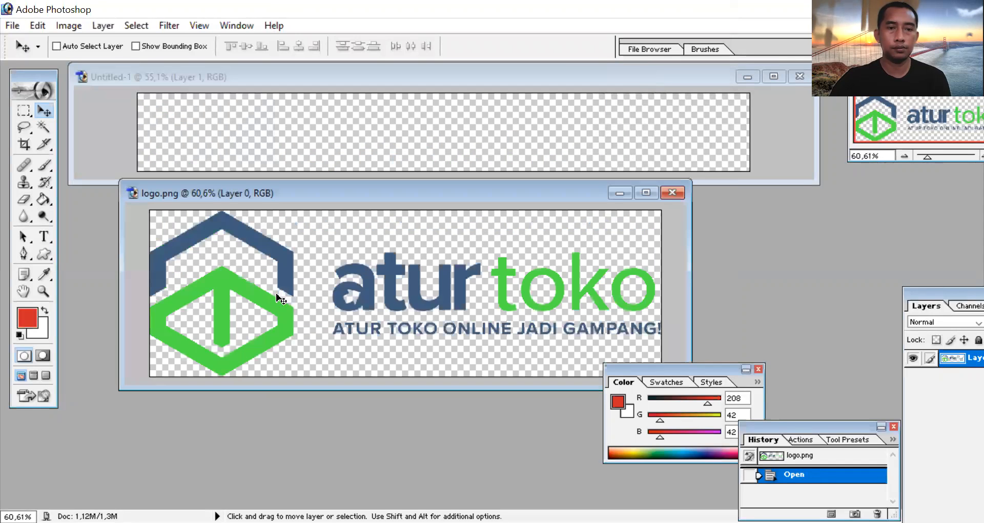
- Copy the logo into the blank banner document as a new layer and close logo.png
left_click_drag(397, 304, 417, 148)
left_click(685, 251)
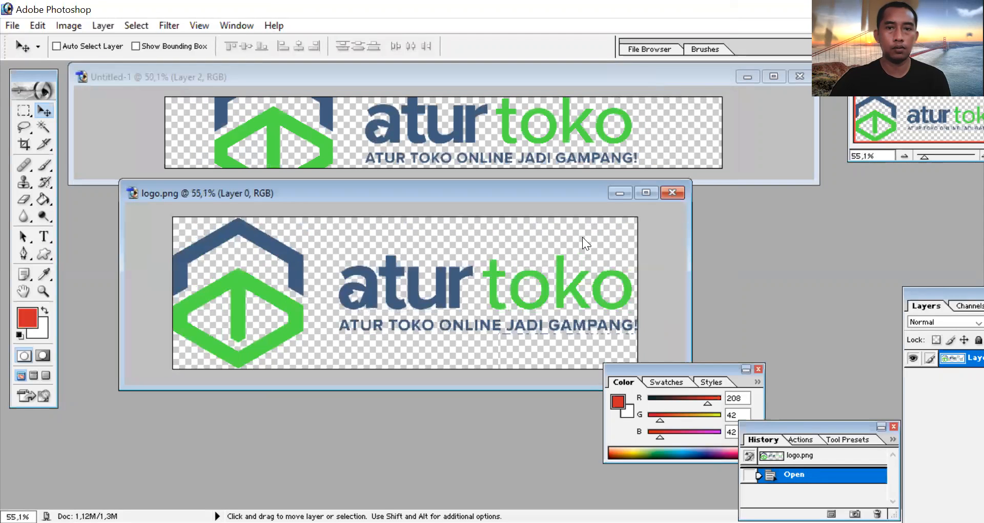
left_click(671, 192)
left_click(774, 76)
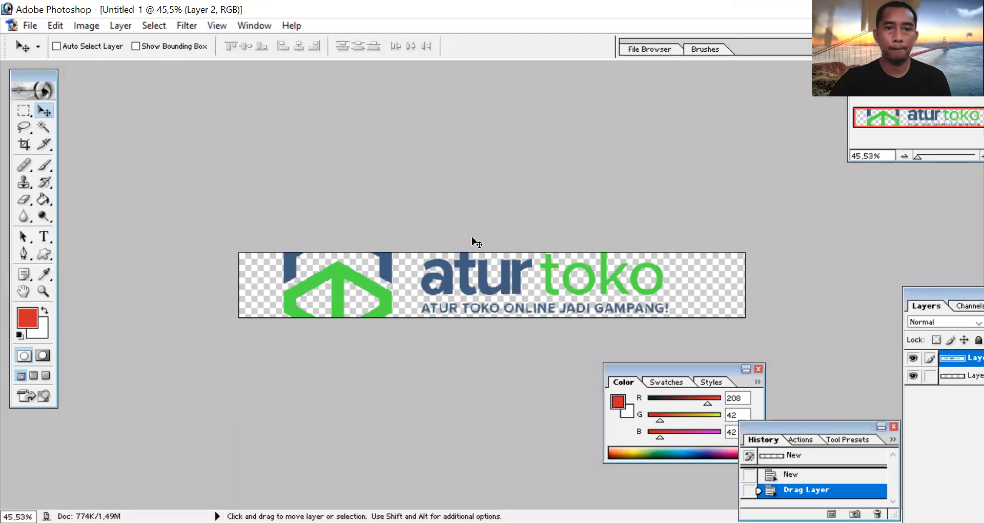
- Scale the logo to about 33.6% width and 32% height so it fits near the banner's left end
left_click_drag(540, 293, 566, 293)
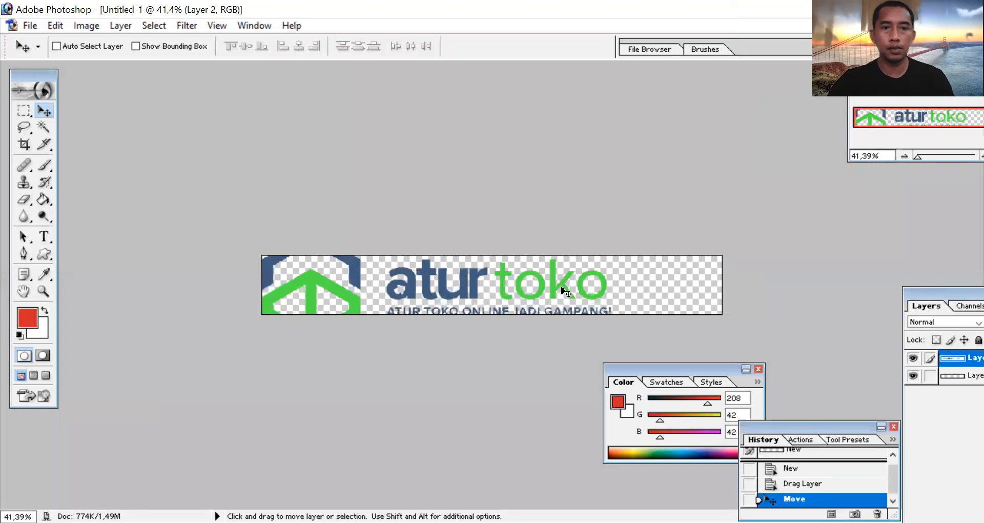
left_click(54, 25)
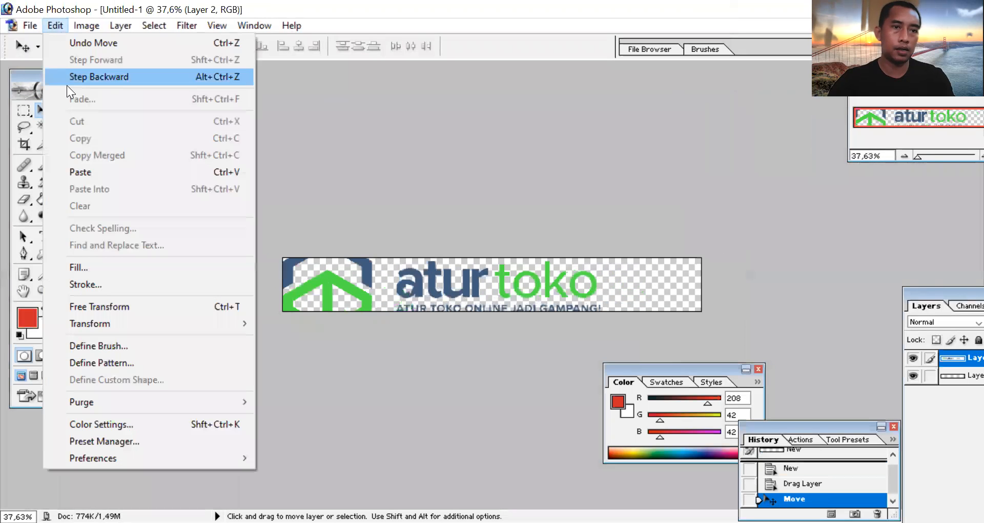
mouse_move(110, 321)
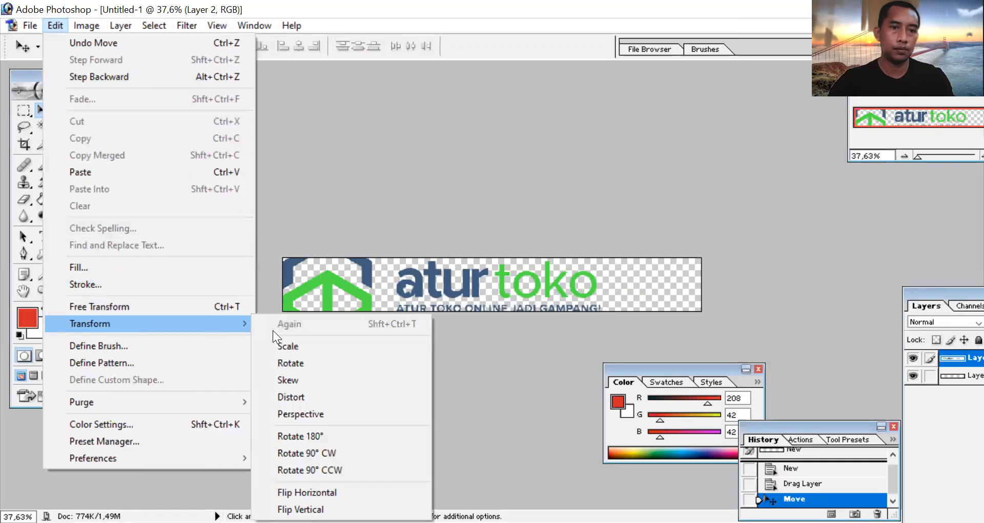
left_click(287, 342)
left_click_drag(446, 240, 446, 279)
left_click_drag(587, 306, 408, 296)
left_click_drag(449, 259, 404, 273)
key("ctrl+plus")
key("ctrl+plus")
key("ctrl+plus")
key("ctrl+plus")
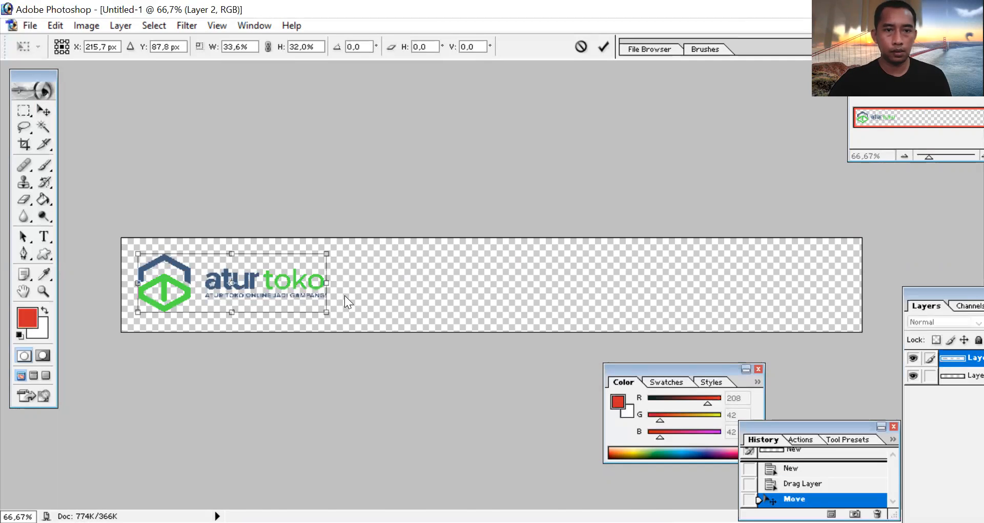
- Shift the scaled logo slightly further in from the banner's left edge and apply the transformation
left_click_drag(320, 281, 333, 284)
key("ctrl+minus")
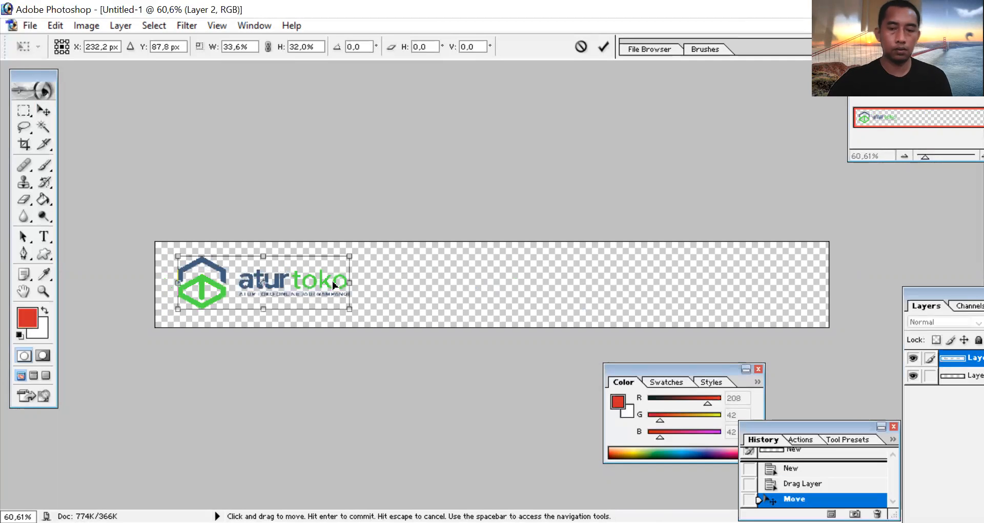
key("Return")
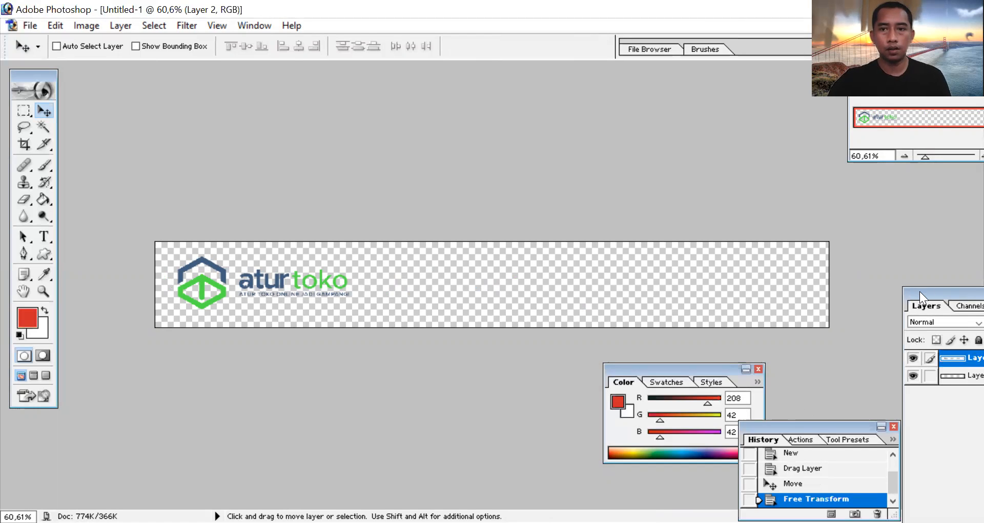
- Set the foreground colour to white (FFFFFF) and fill Layer 1 behind the logo with the Paint Bucket
left_click_drag(920, 291, 823, 199)
key("alt+bracketleft")
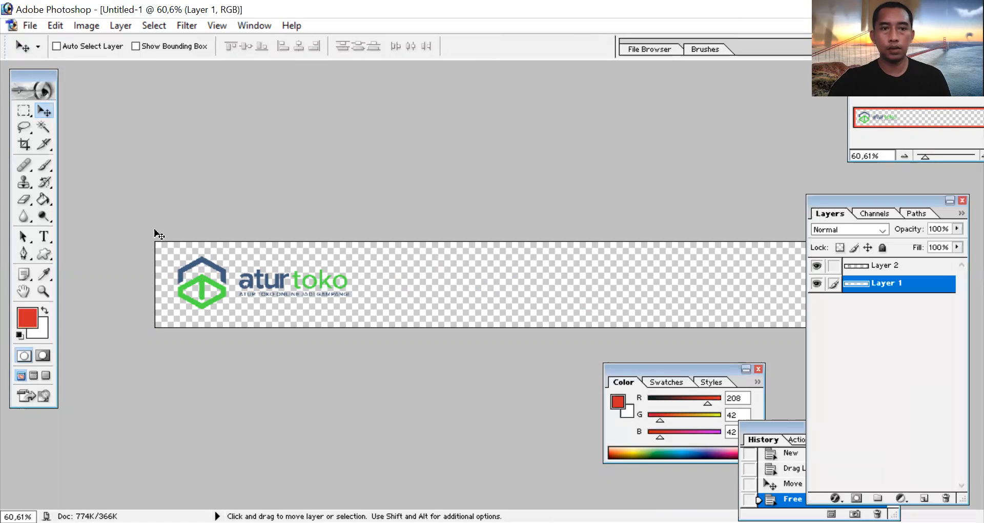
left_click(34, 314)
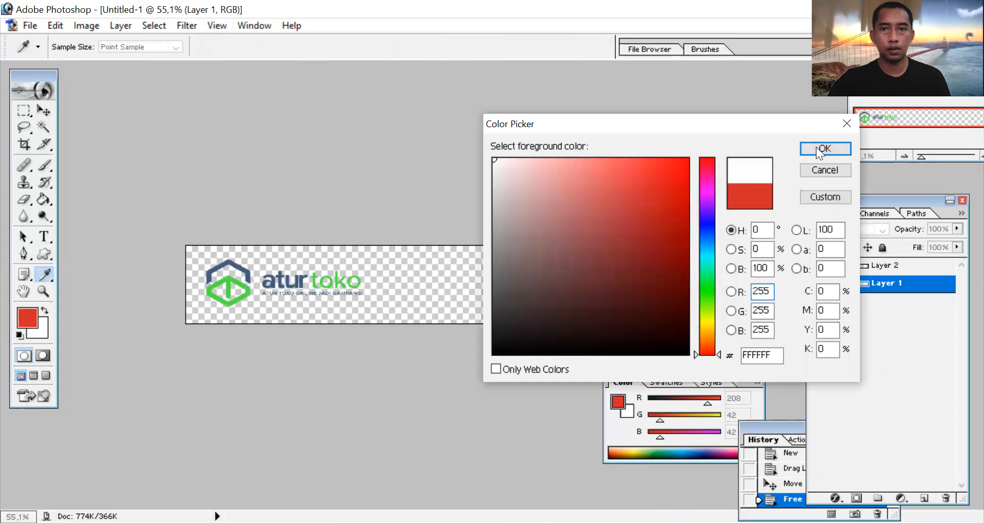
left_click(820, 149)
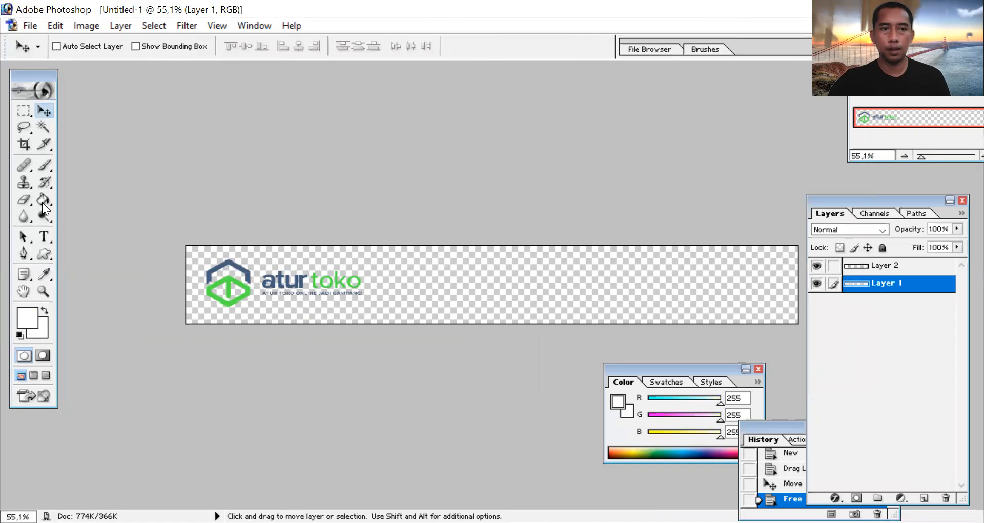
left_click(42, 199)
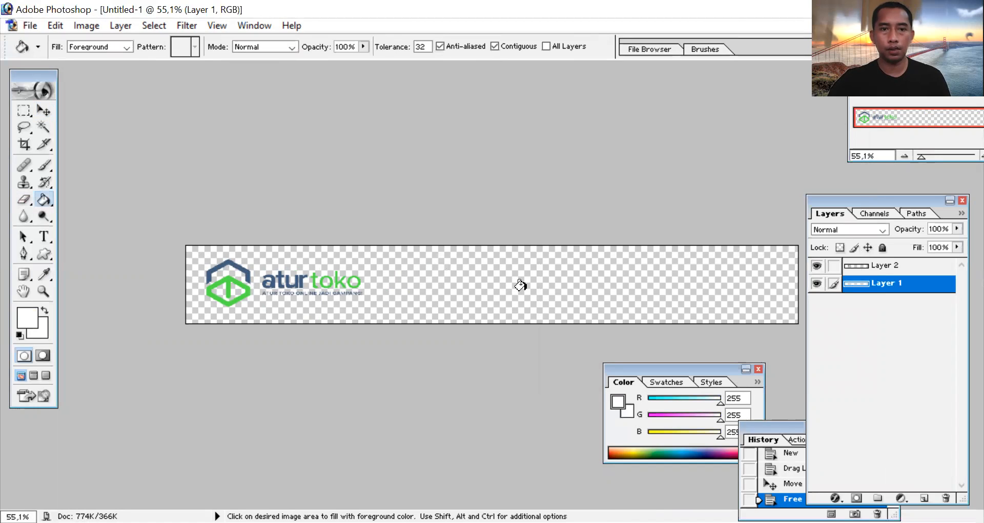
left_click(520, 286)
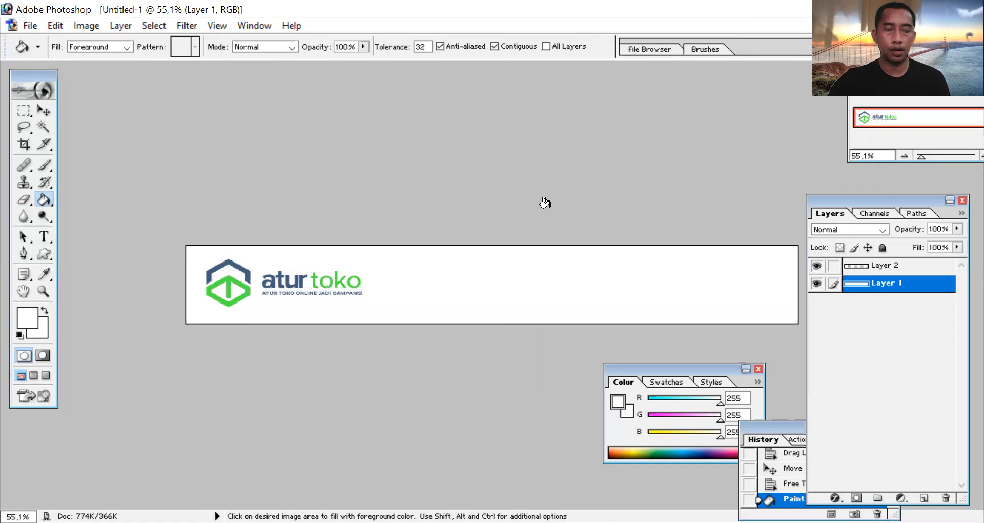
key("ctrl+plus")
key("ctrl+plus")
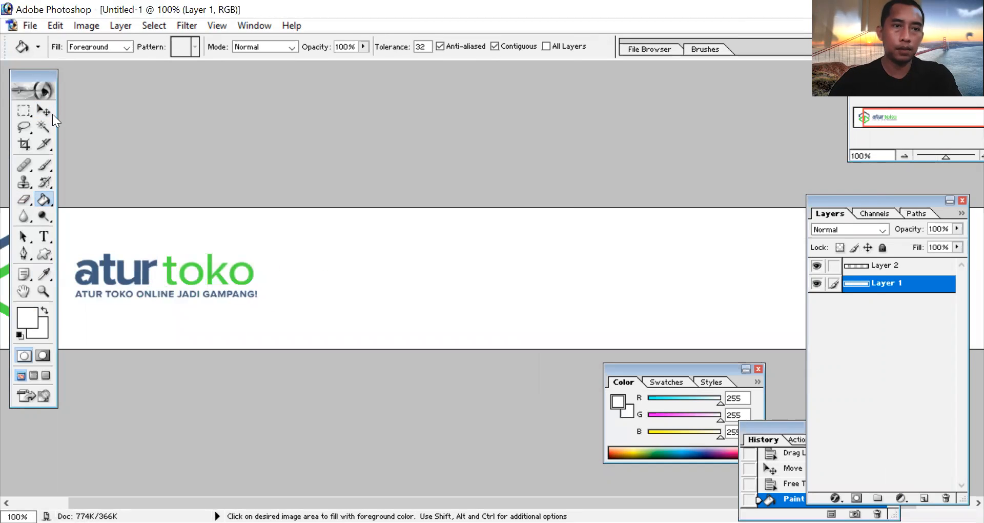
key("v")
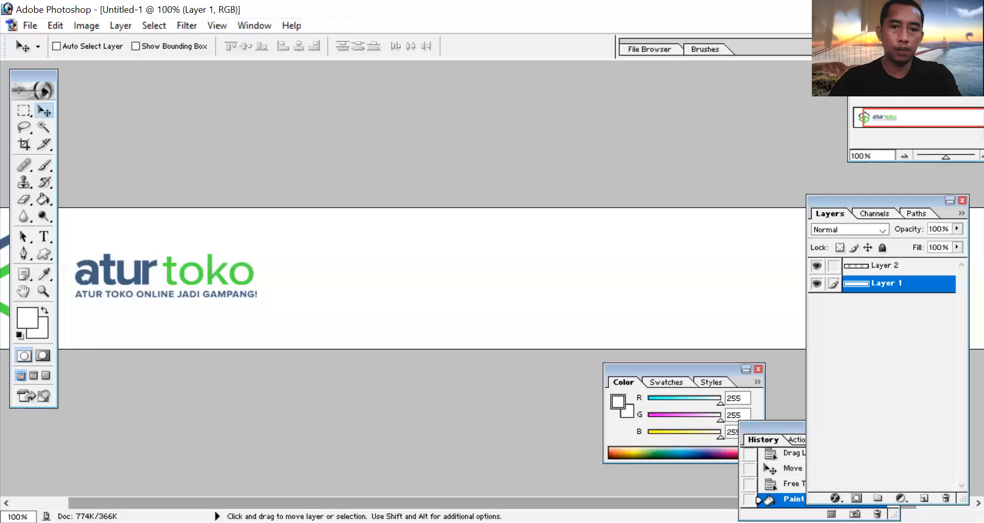
scroll(694, 264, "right", 3)
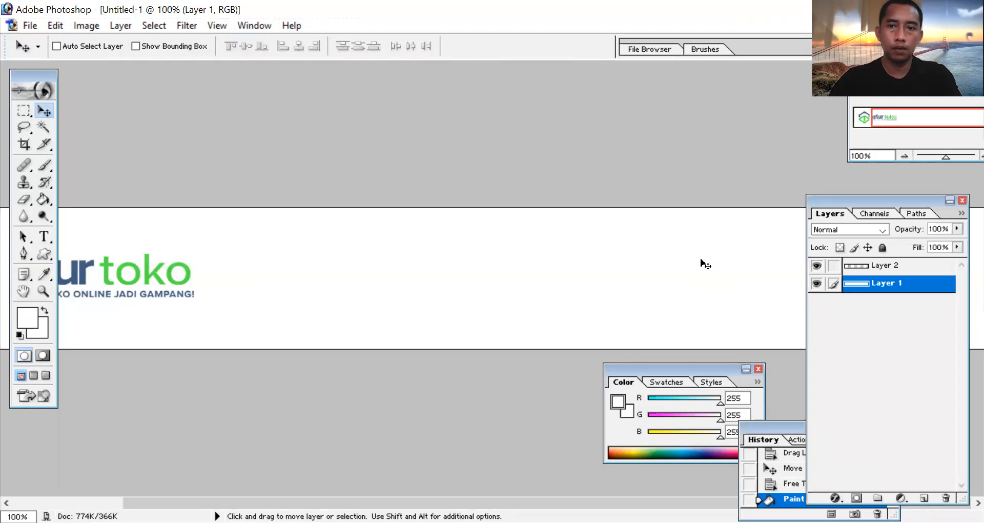
scroll(154, 248, "left", 5)
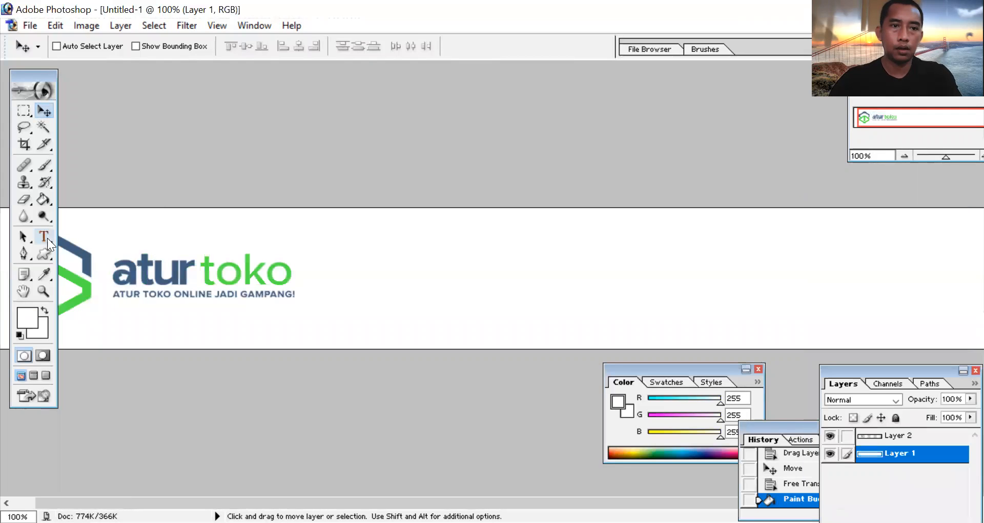
- Set the Type tool's colour to the logo's dark blue (3F5C7D) by sampling it from the word "atur"
left_click(44, 236)
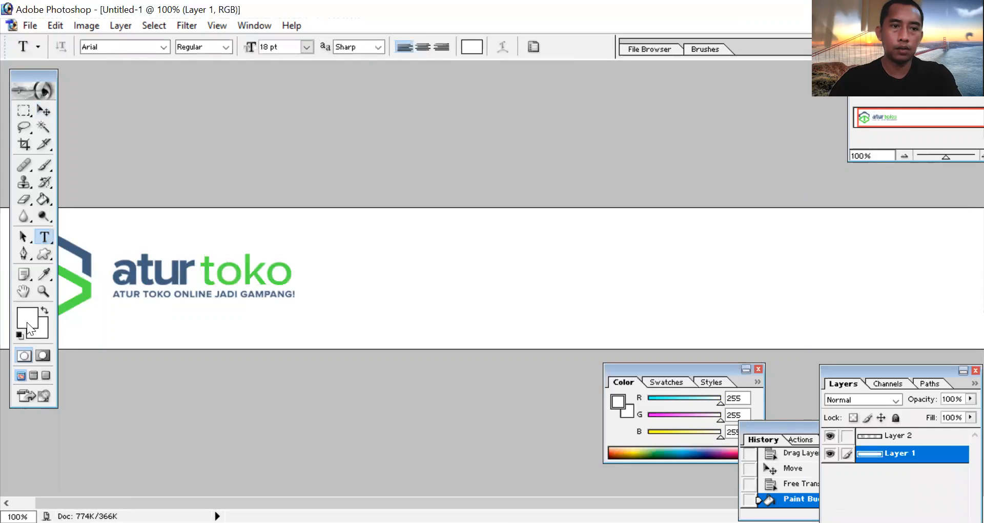
left_click(27, 321)
left_click(147, 279)
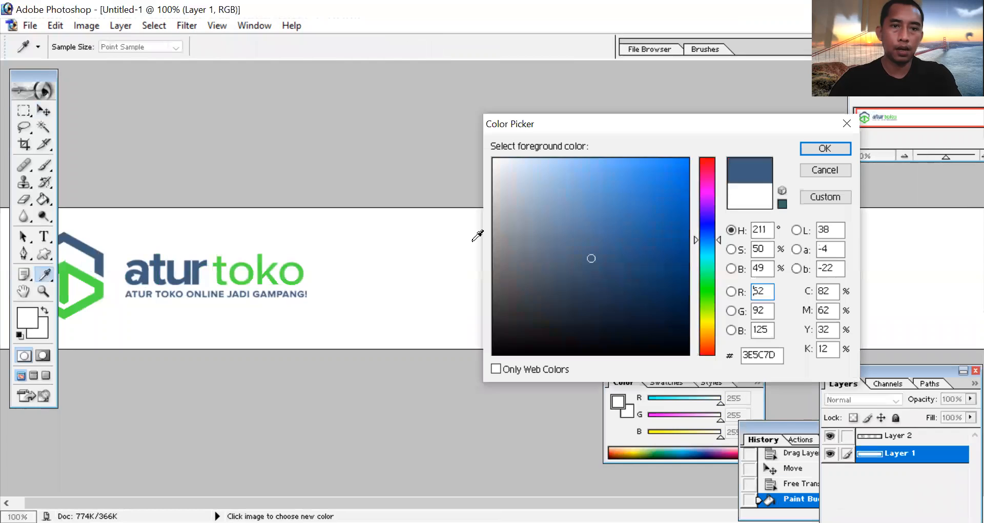
left_click(824, 149)
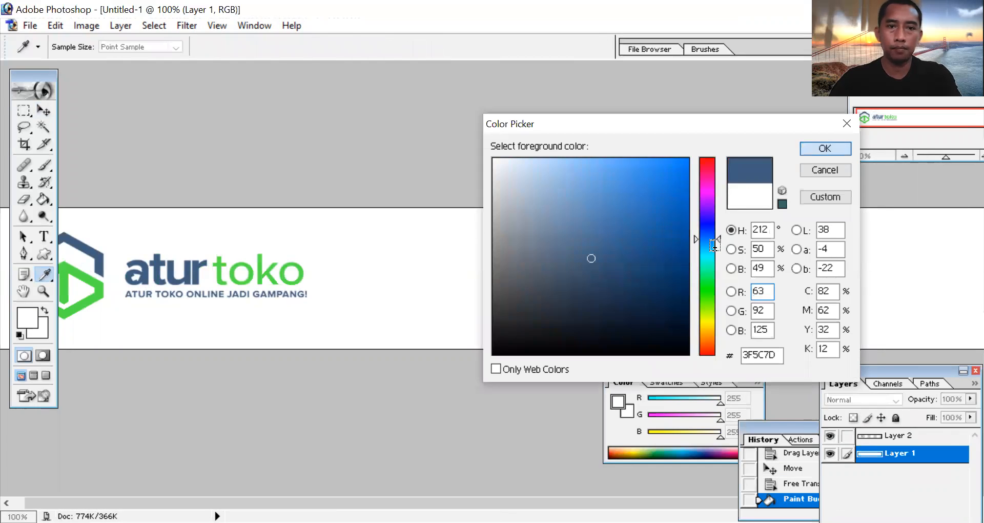
- Add the text "Nama Toko" in the upper part of the banner's empty white area, well to the right of the logo
left_click(785, 302)
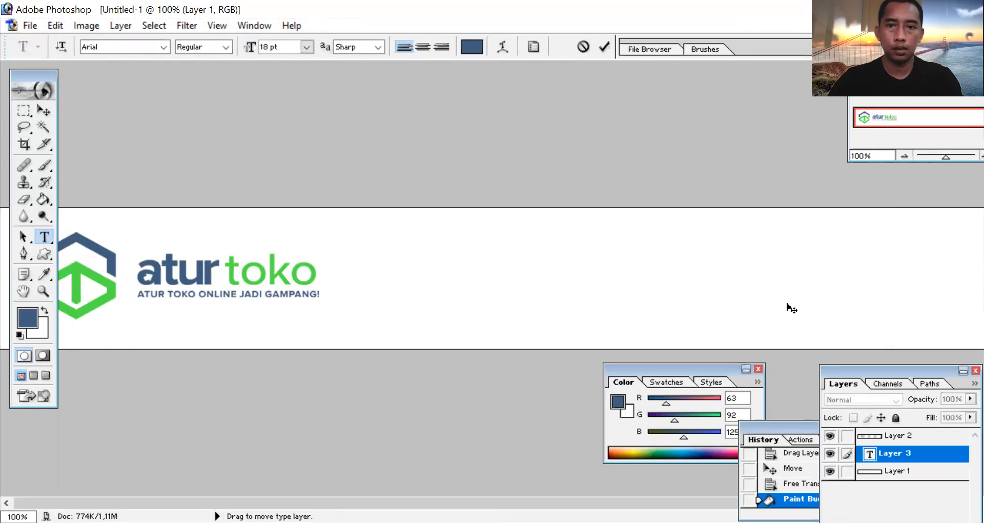
type("Nama")
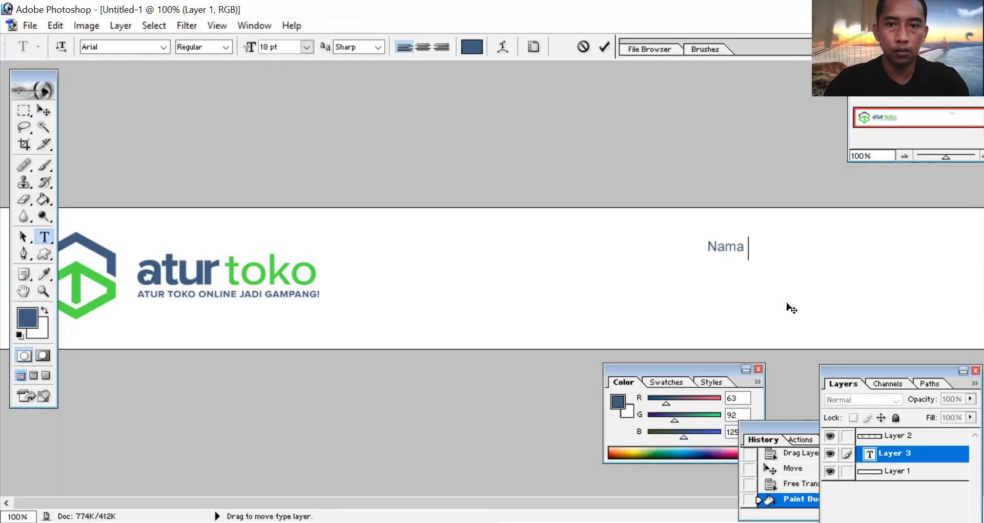
type(" Toko")
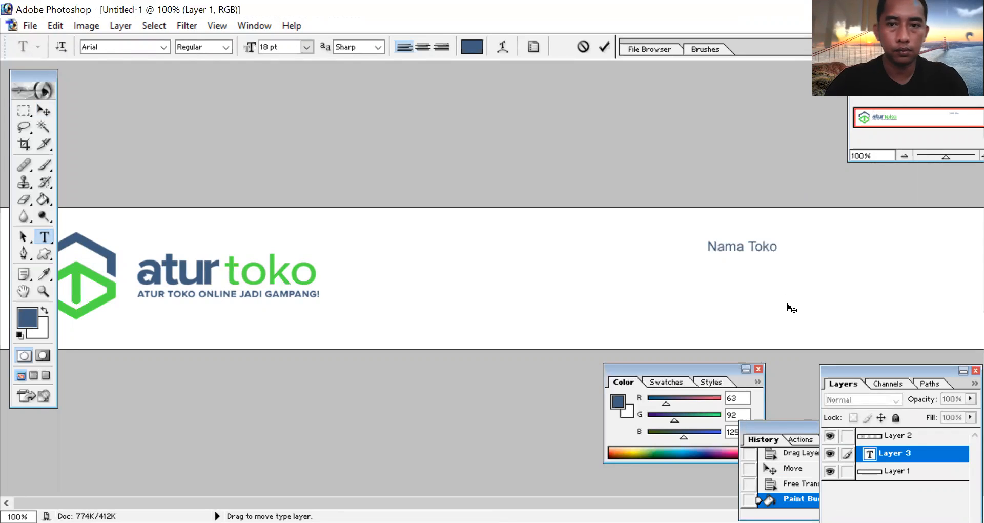
- Format the whole "Nama Toko" text in Calibri Bold at 24 pt
key("ctrl+a")
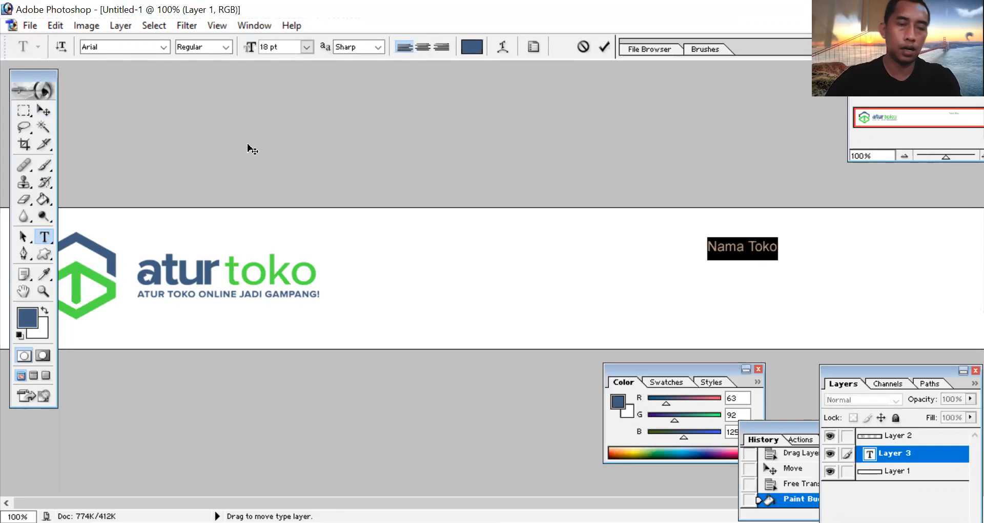
left_click(164, 48)
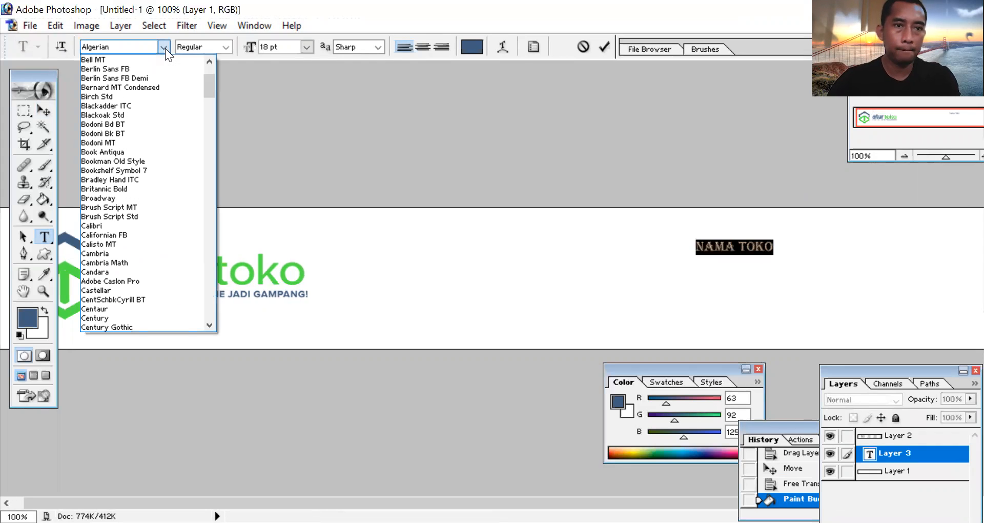
scroll(148, 111, "up", 1)
left_click(149, 111)
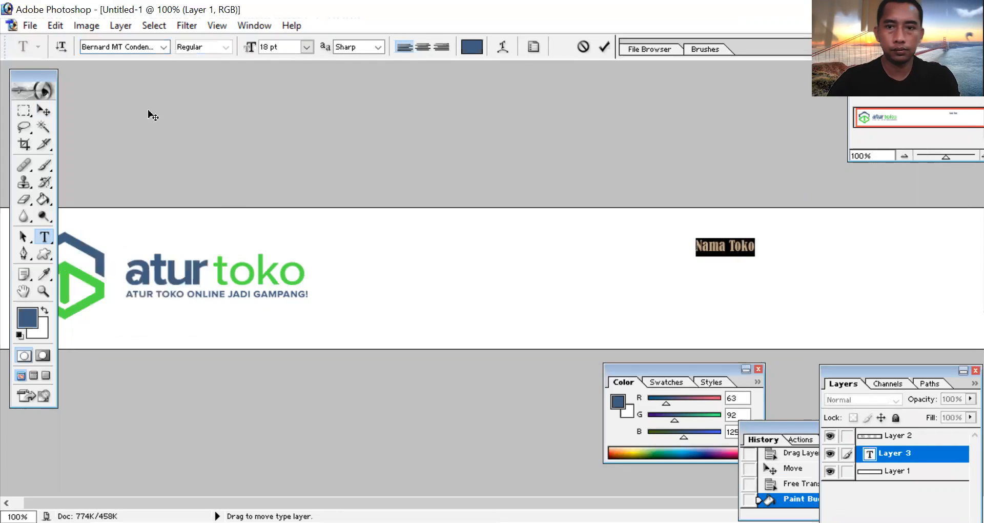
scroll(162, 44, "up", 1)
left_click(162, 44)
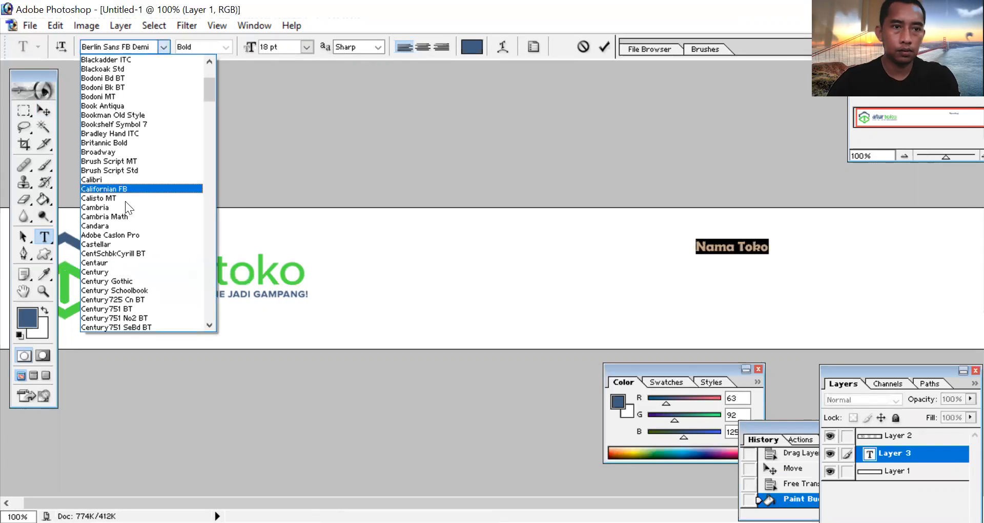
left_click(138, 182)
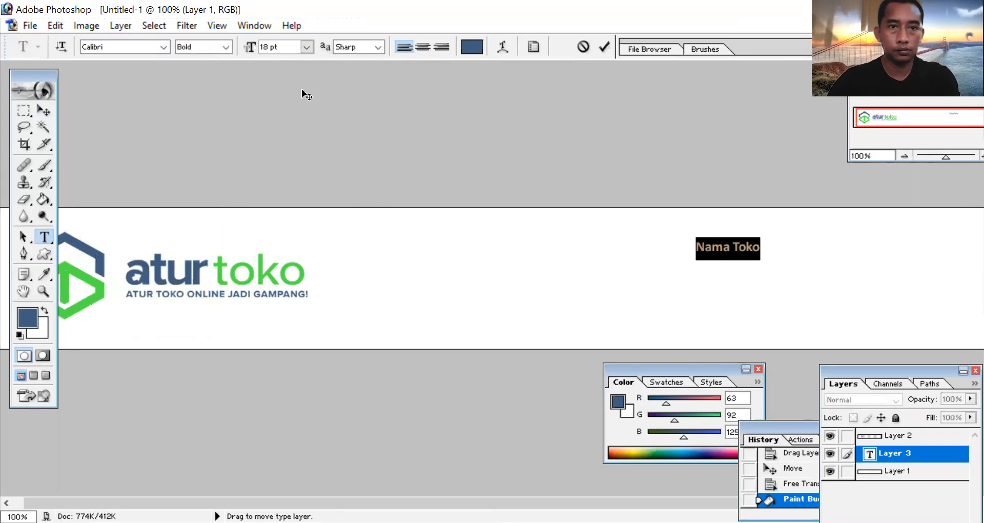
left_click(306, 47)
left_click(308, 224)
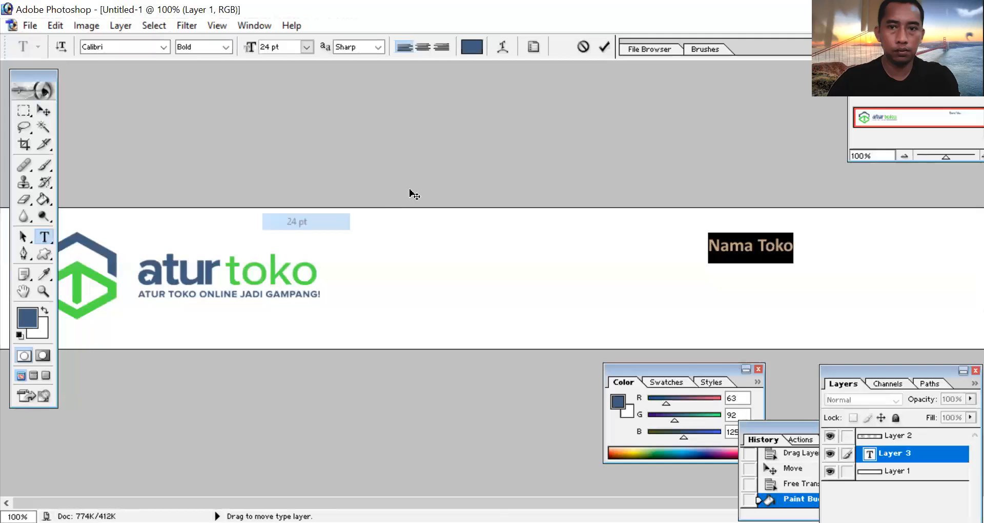
- Duplicate the "Nama Toko" text layer and nudge the copy straight down until it sits just below the original
left_click(46, 110)
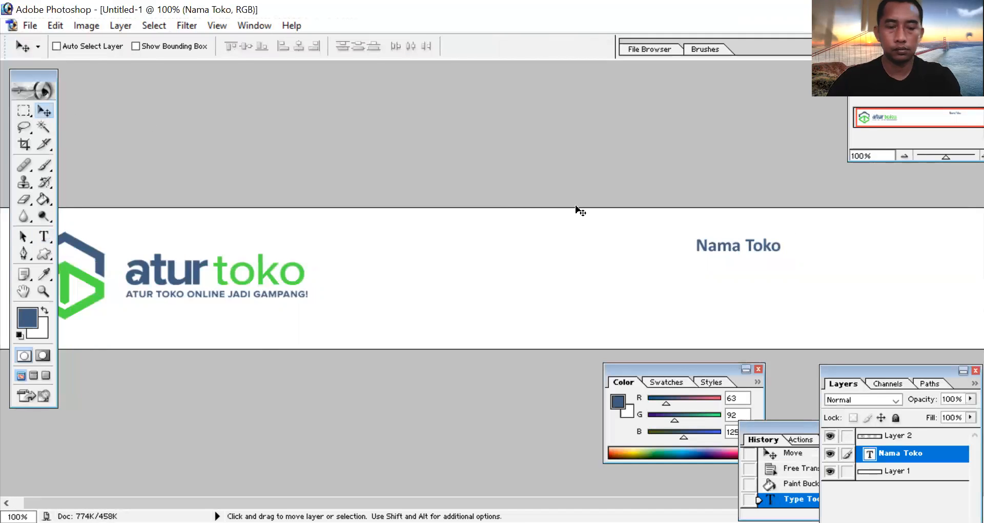
key("alt+Down")
key("Down")
key("Down")
key("Down")
key("Down")
key("Down")
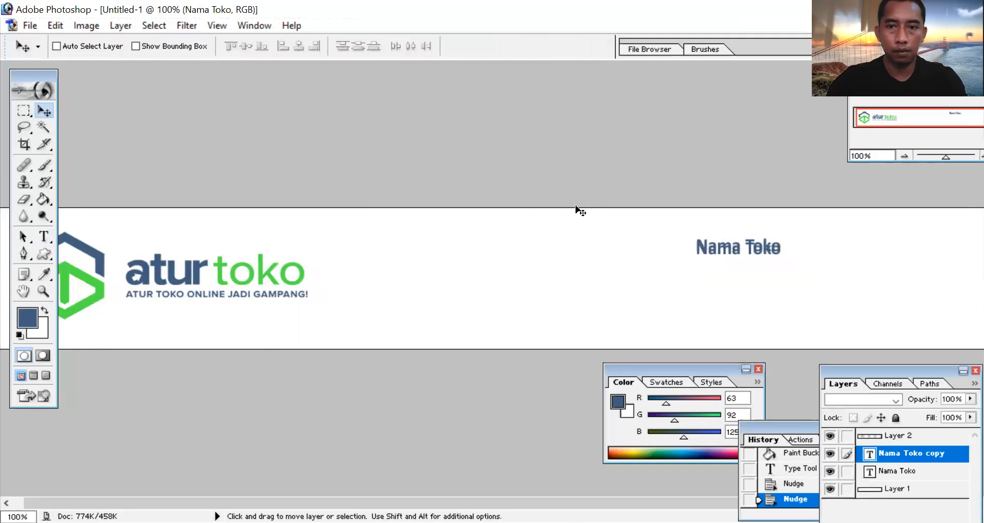
key("Down")
key("Down")
key("Down")
key("Down")
key("Down")
key("Down")
key("Down")
key("Down")
key("Down")
key("Down")
key("Down")
key("Down")
key("Down")
key("Down")
key("Down")
key("Down")
key("Down")
key("Down")
key("Down")
key("Down")
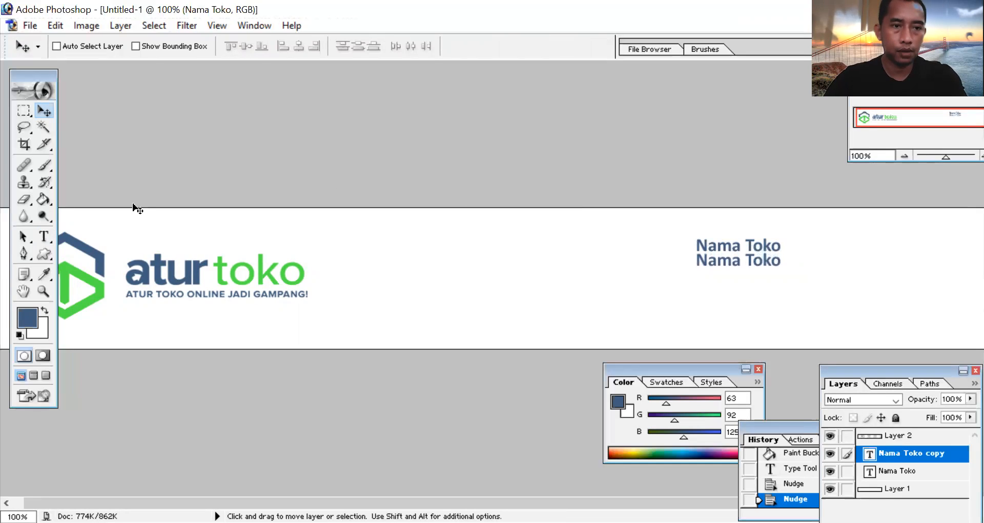
- Replace the duplicated text with "Alamat Toko" and a second line "Email Toko", and commit the edit
left_click(53, 237)
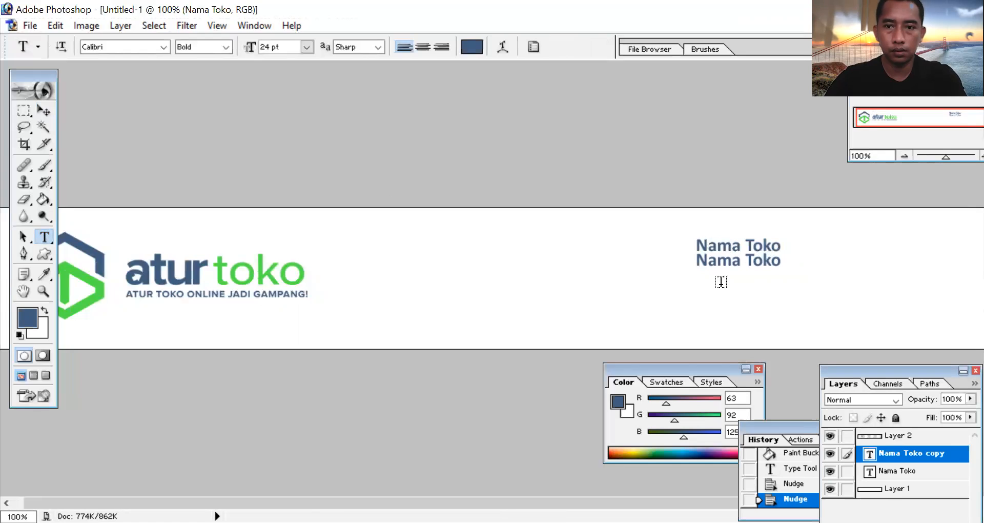
left_click_drag(695, 260, 826, 266)
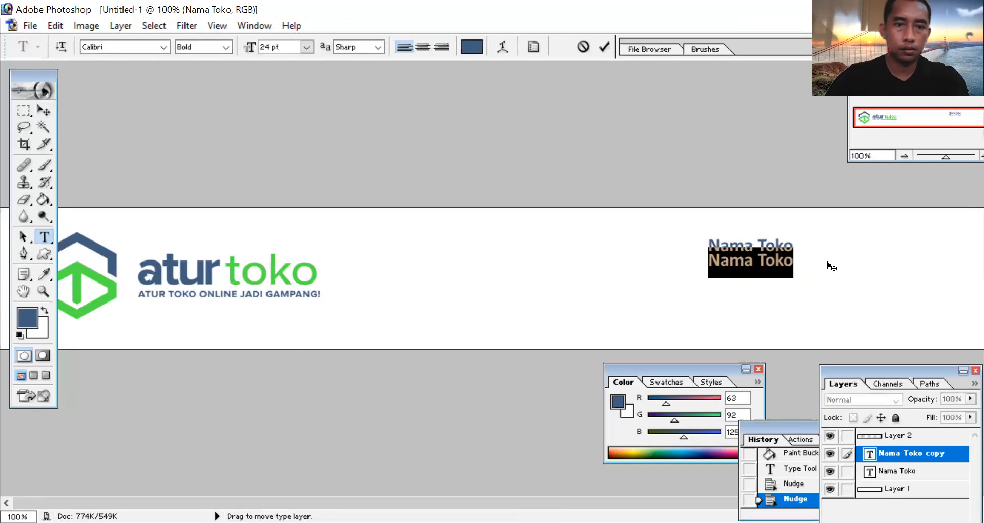
type("Alamat")
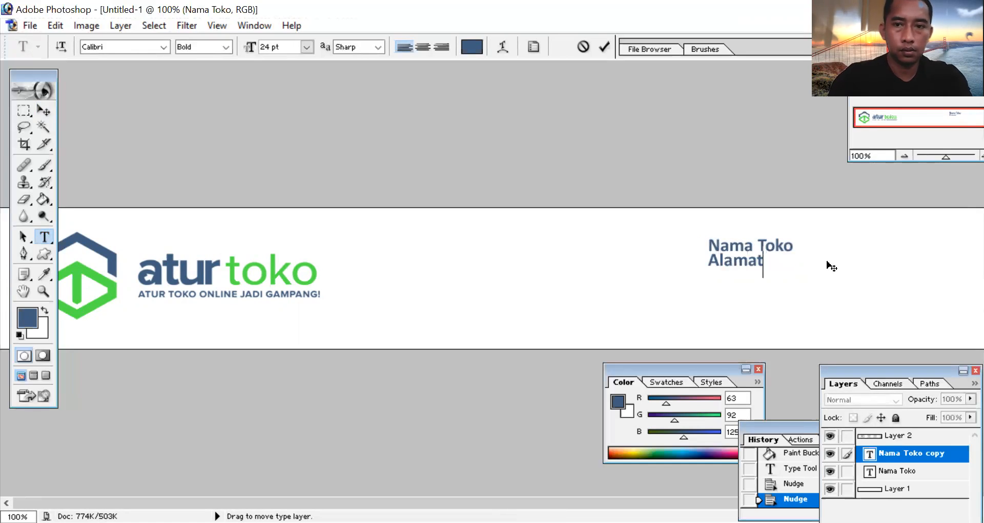
type(" Toko")
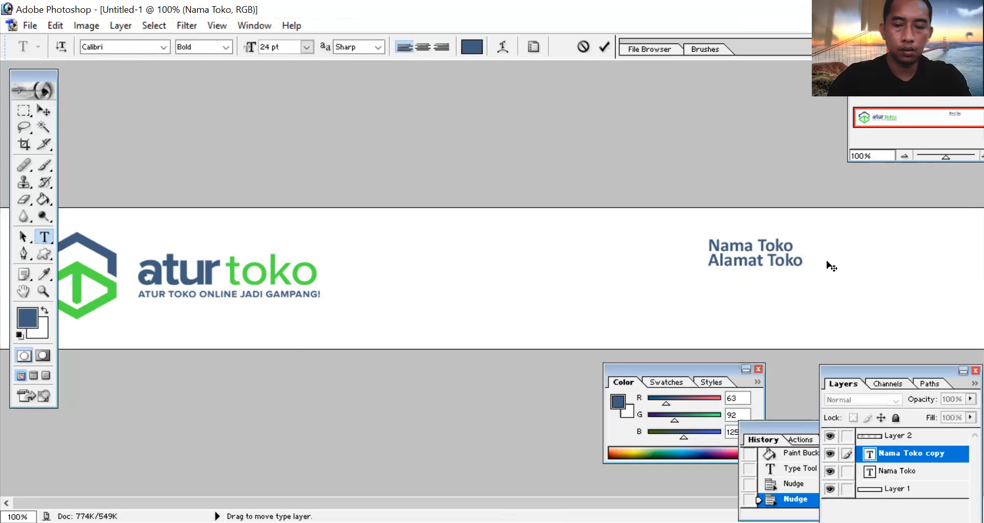
key("Return")
key("Return")
type("Em")
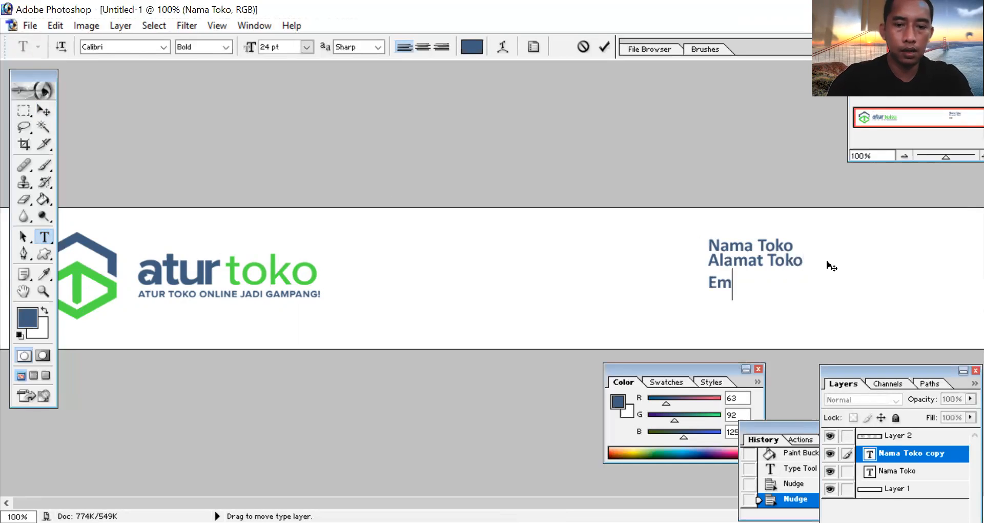
type("ail Toko")
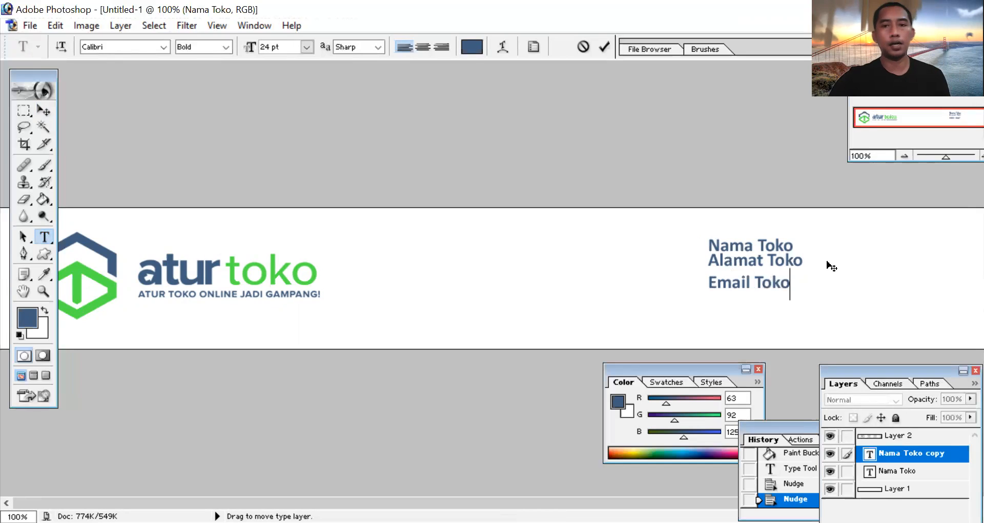
left_click(50, 116)
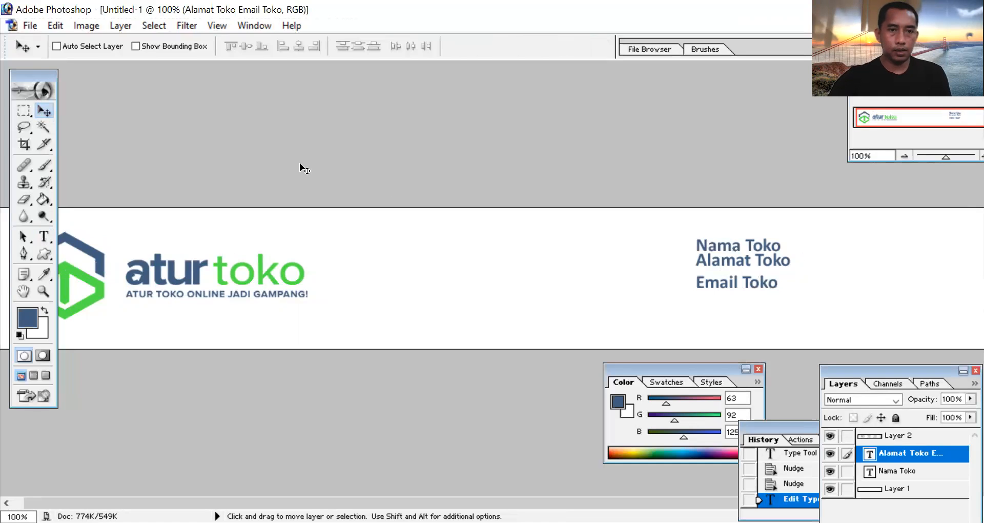
- Save a copy of the banner as a PNG file named webheader in the Saved Pictures folder
left_click(30, 25)
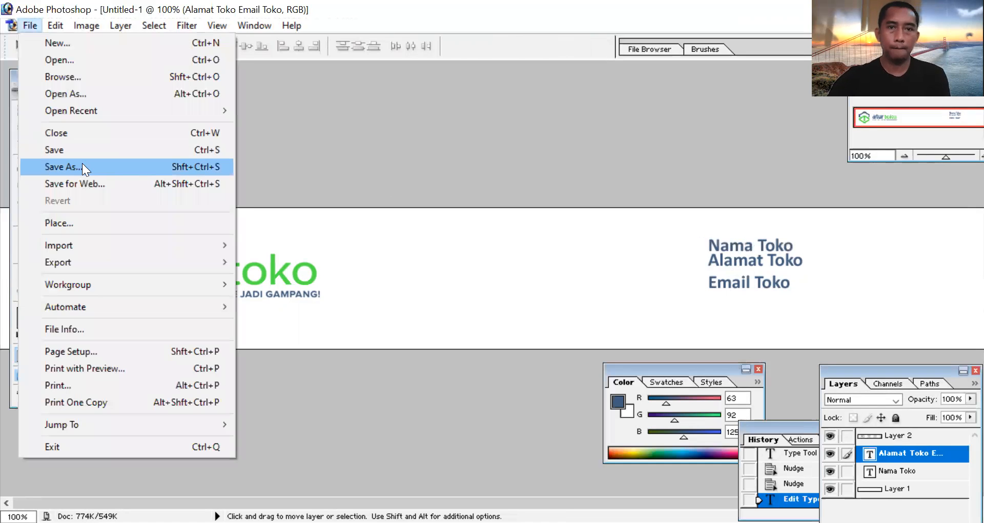
left_click(82, 163)
left_click(494, 312)
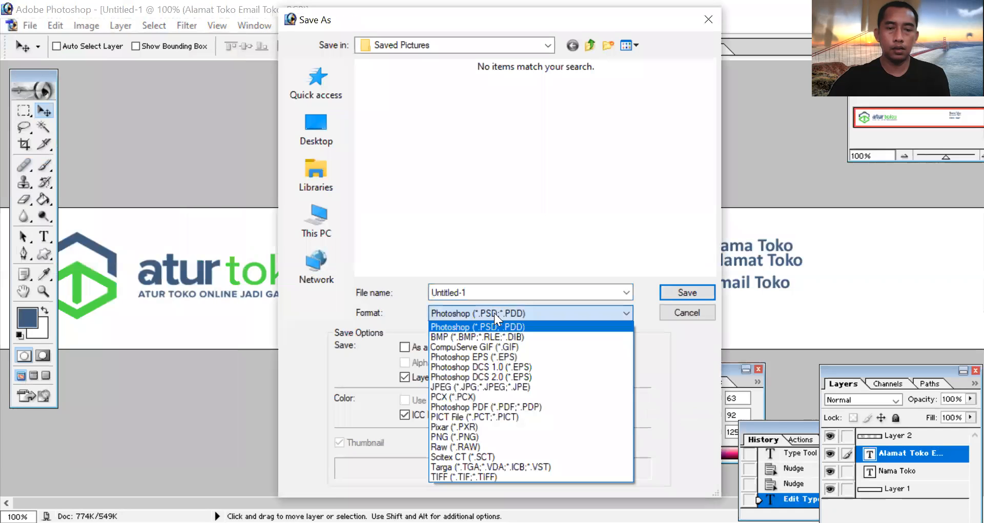
key("Down")
key("Down")
key("Down")
key("Down")
key("Down")
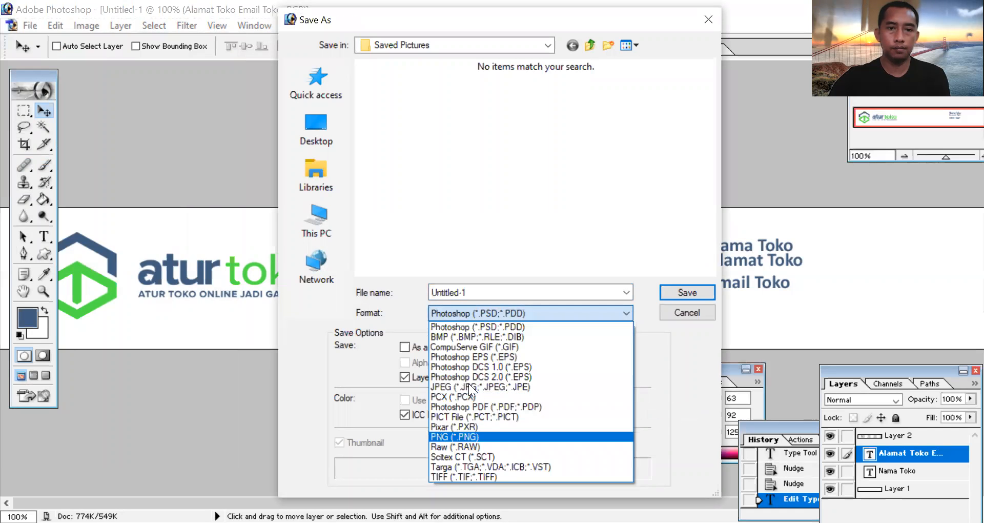
key("Return")
triple_click(527, 291)
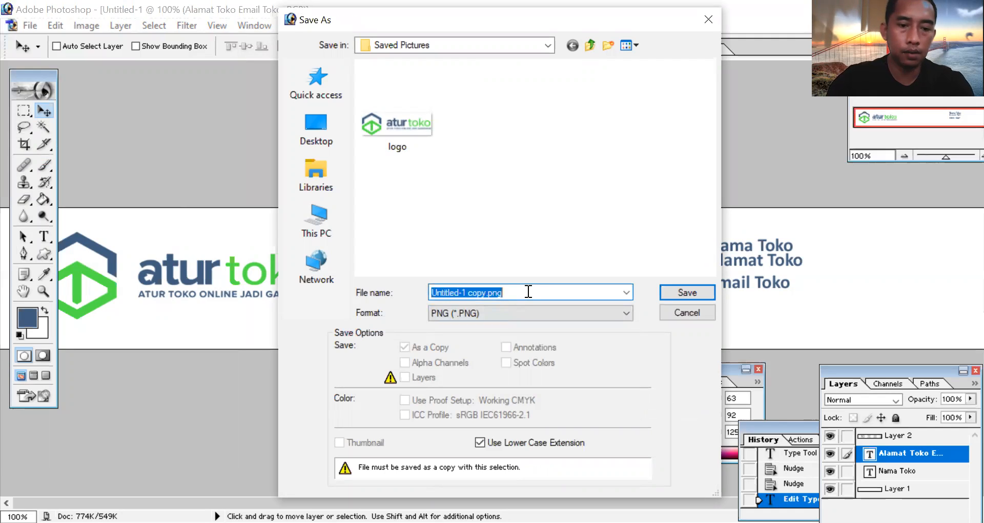
type("webheader")
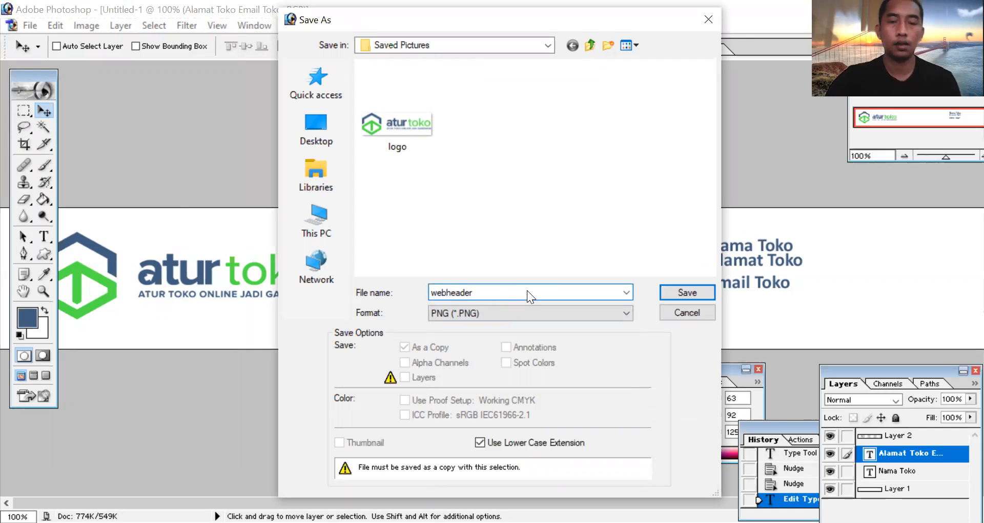
key("Return")
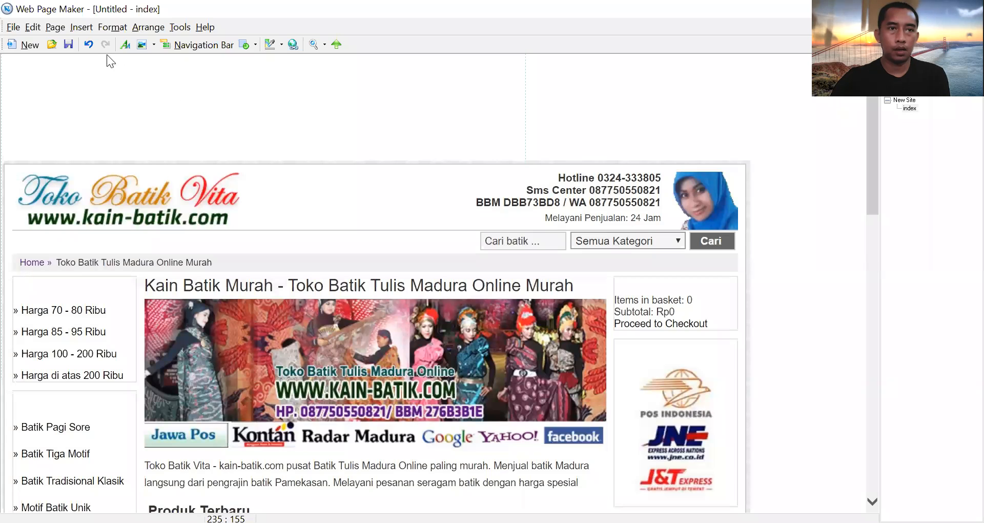
- Insert the webheader image from the Saved Pictures folder into the page
left_click(81, 27)
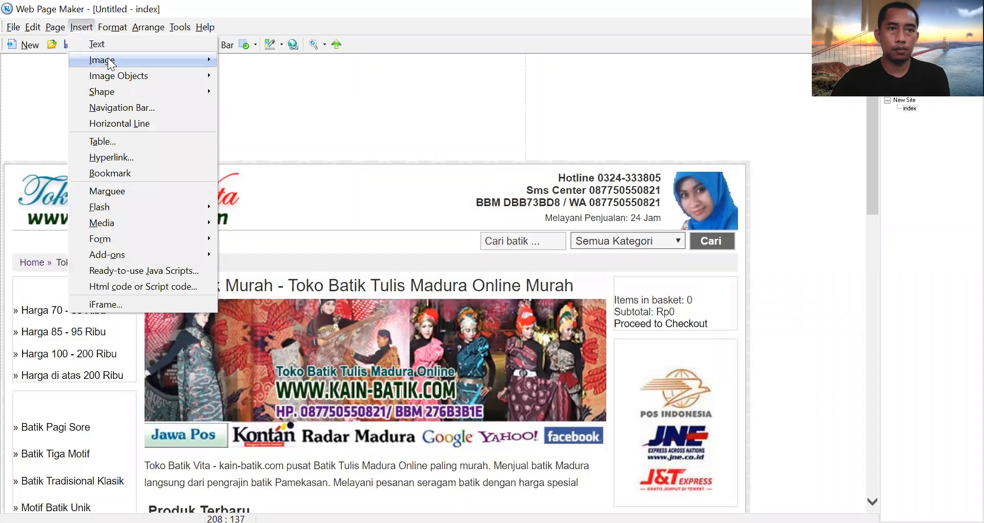
left_click(258, 60)
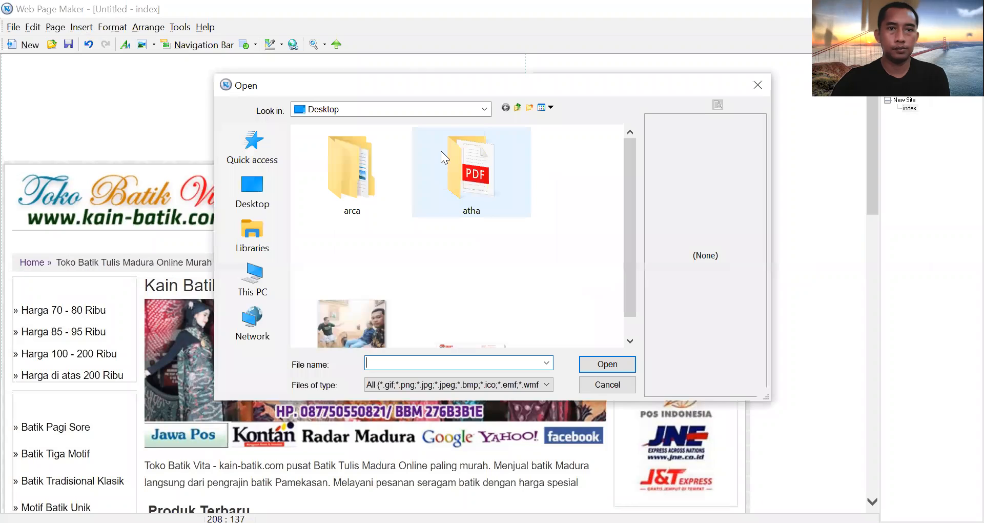
left_click(383, 159)
left_click(485, 109)
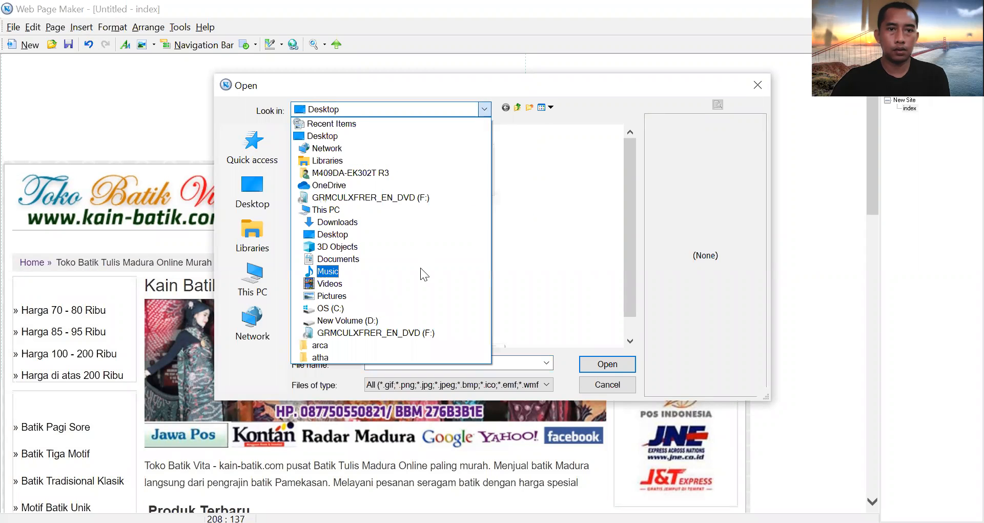
left_click(437, 226)
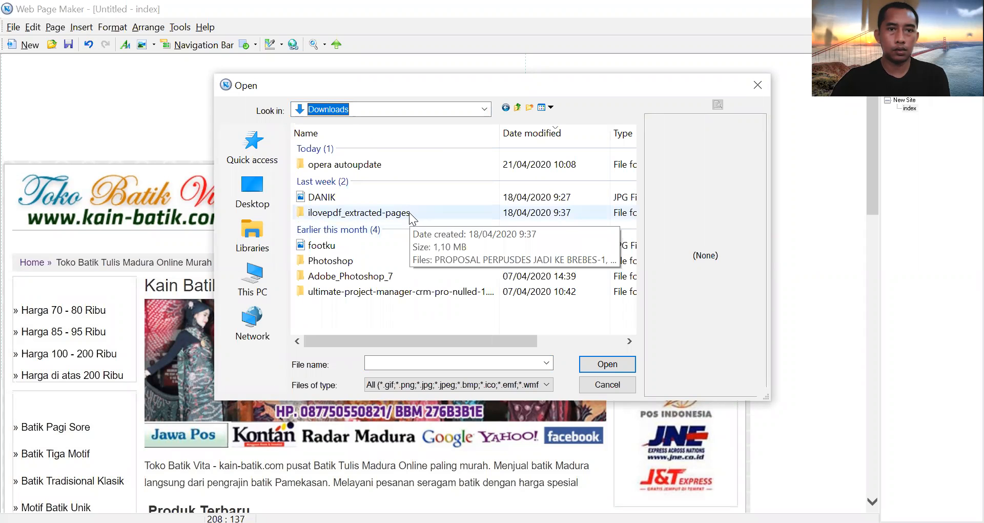
left_click(485, 110)
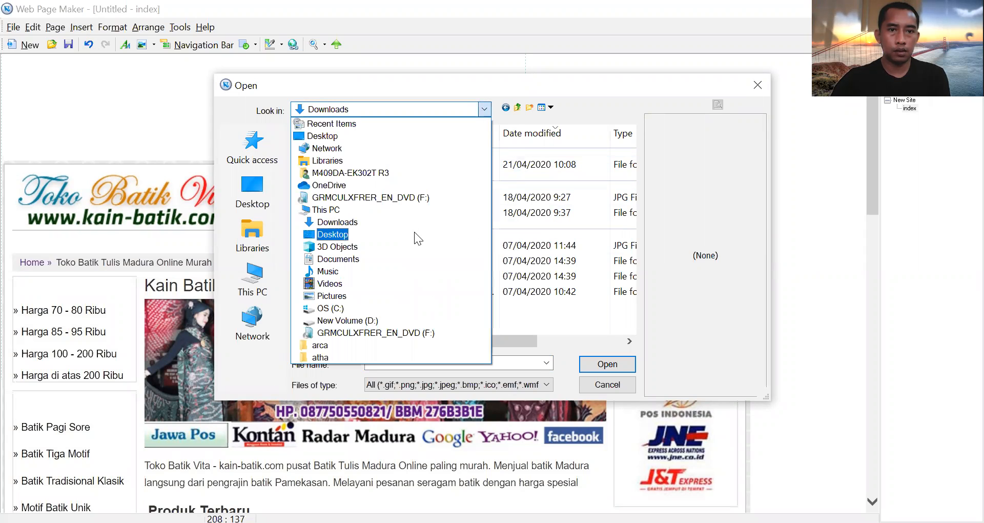
left_click(409, 290)
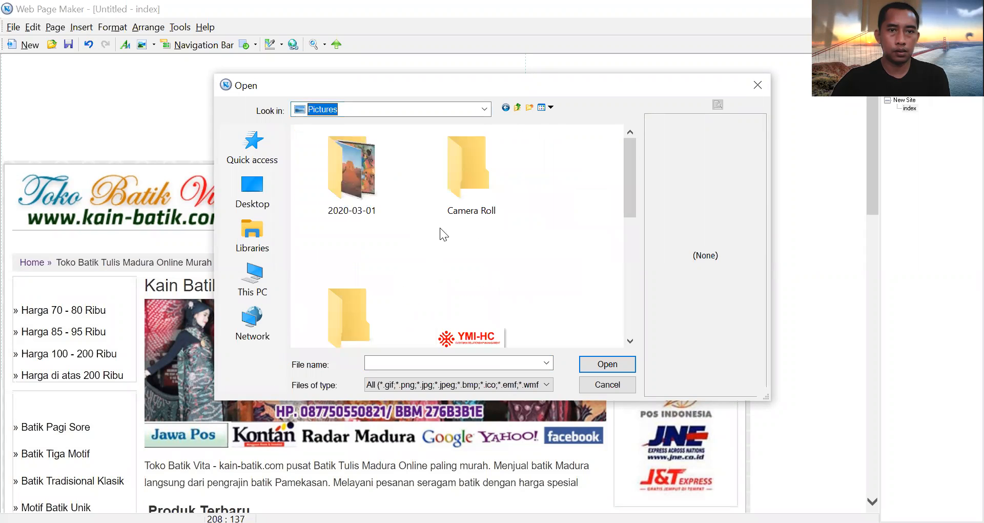
left_click(370, 308)
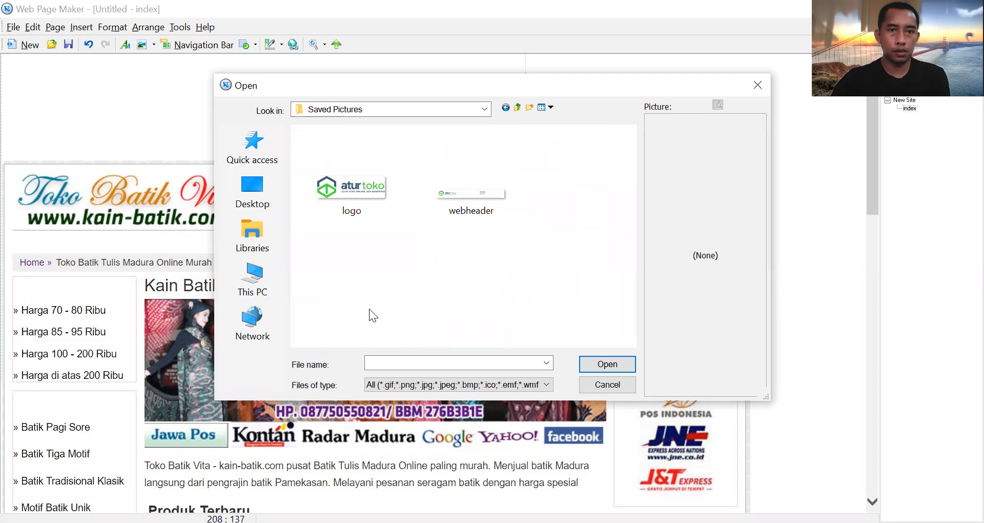
left_click(463, 201)
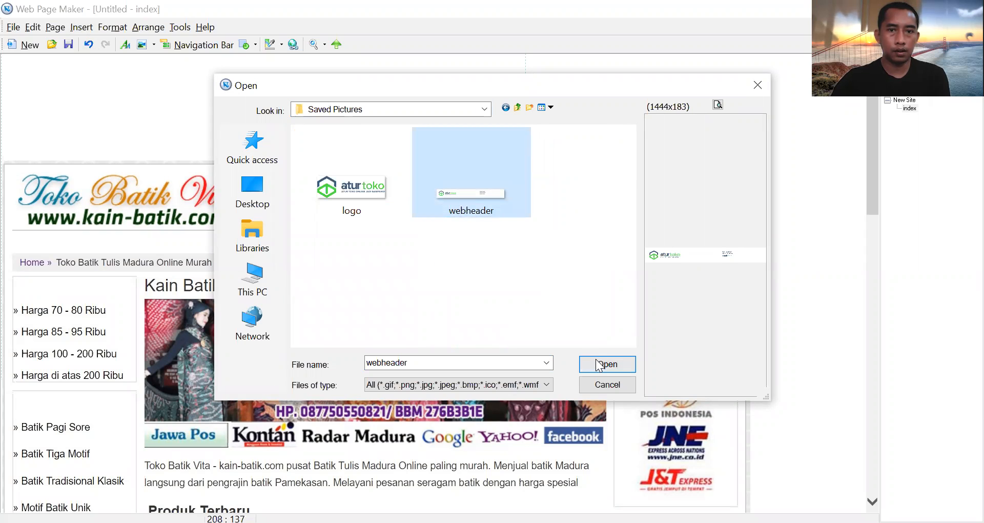
double_click(472, 188)
scroll(476, 125, "down", 3)
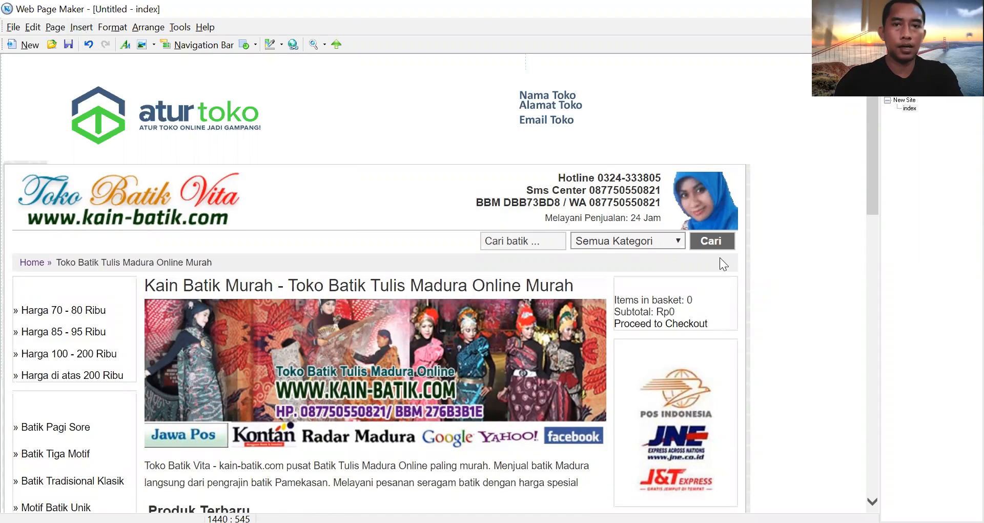
- Move the header banner to the page's top-left corner and shift the reference shop screenshot down to leave space below the banner
left_click(518, 102)
left_click_drag(517, 103, 472, 88)
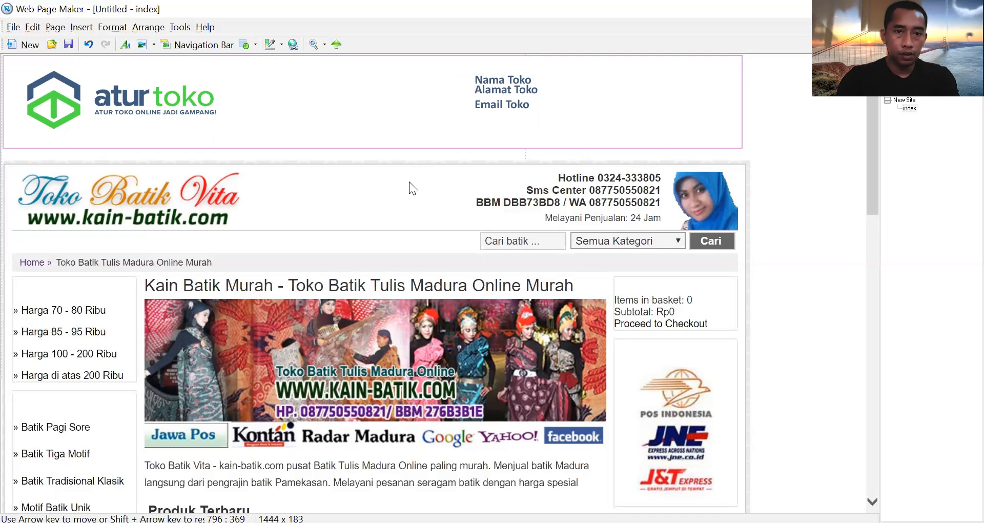
left_click_drag(409, 186, 410, 244)
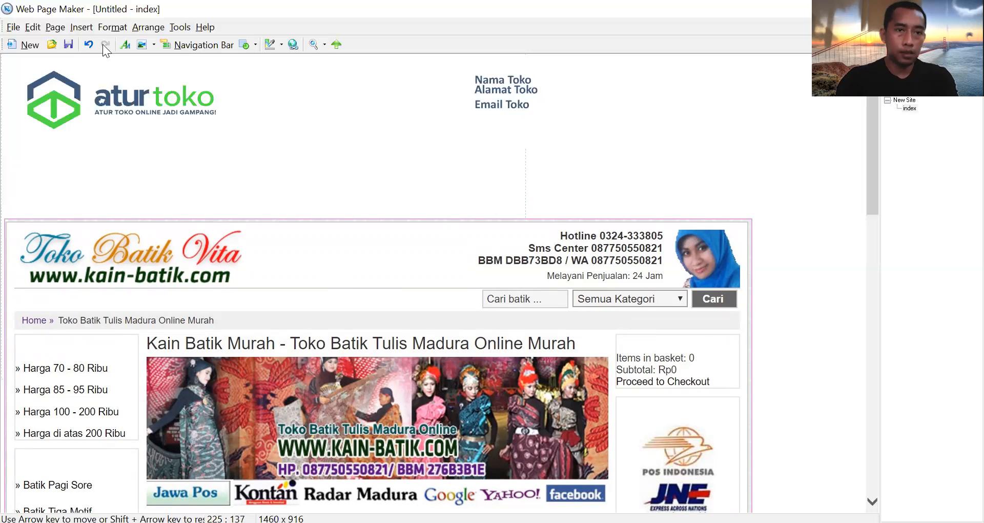
- Insert a horizontal line and place it directly beneath the logo and shop details, starting near the page's left edge
left_click(77, 27)
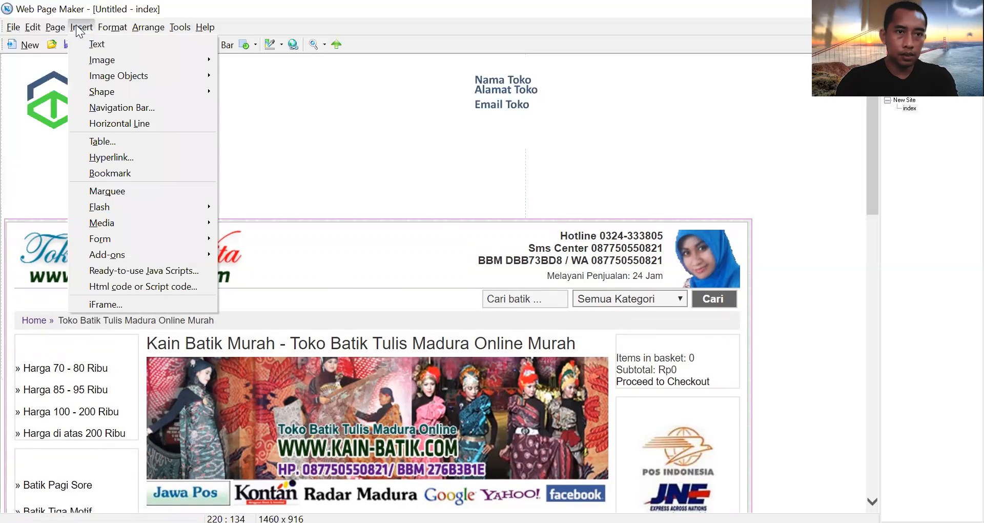
left_click(151, 125)
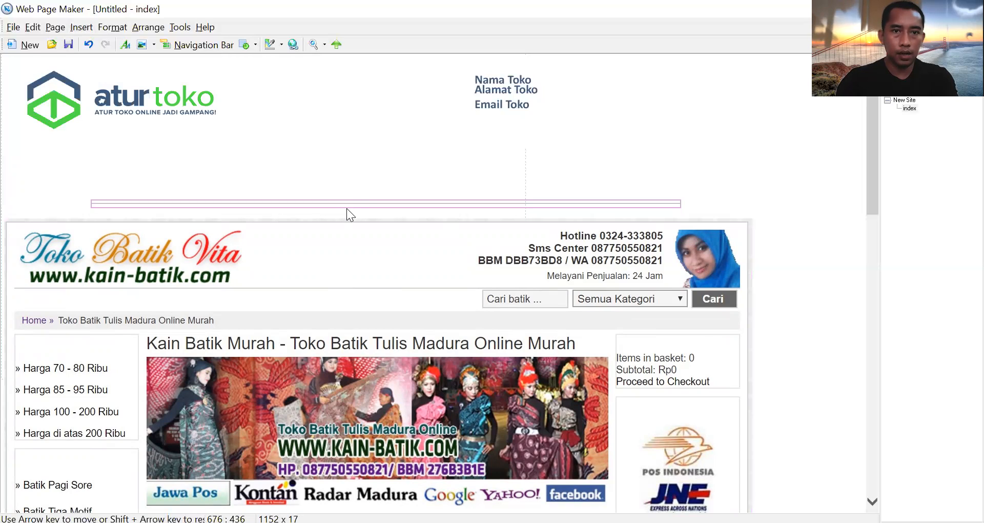
left_click_drag(355, 202, 280, 135)
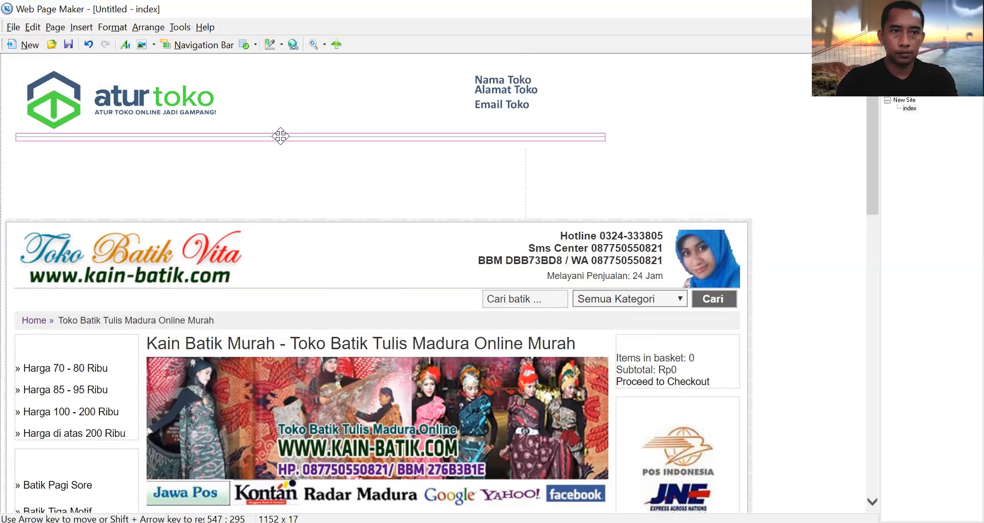
left_click(293, 172)
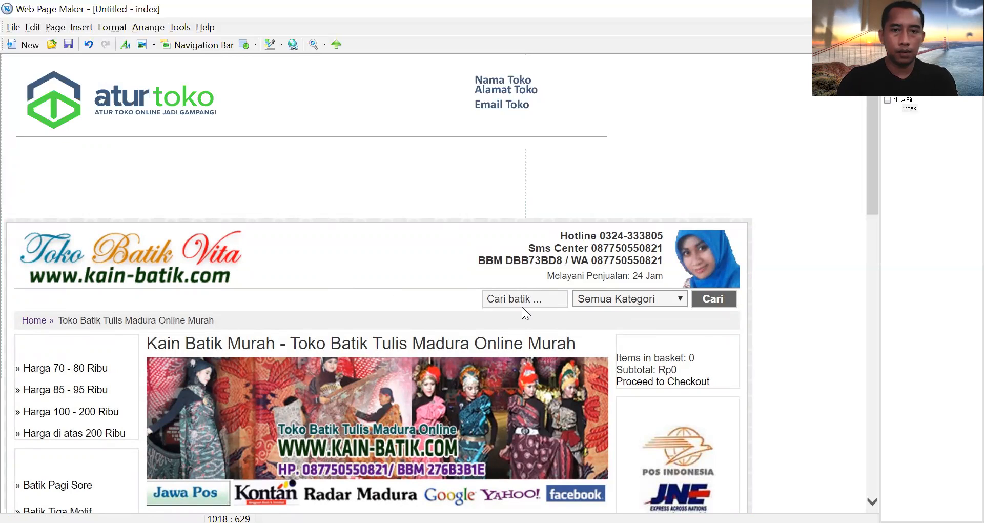
- Add a rectangle shape just below the horizontal line, under the shop details, and resize it to about 209 x 46 pixels
left_click(80, 28)
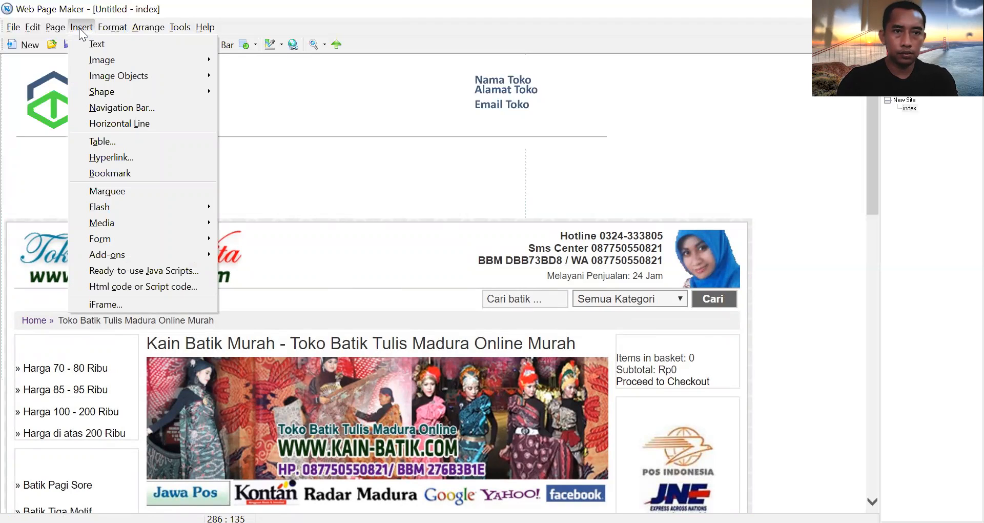
mouse_move(175, 90)
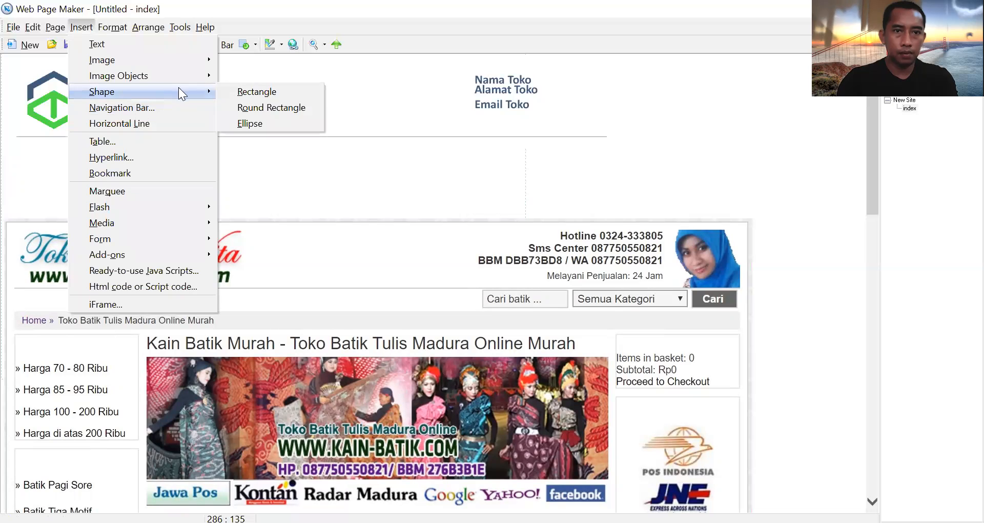
left_click(261, 94)
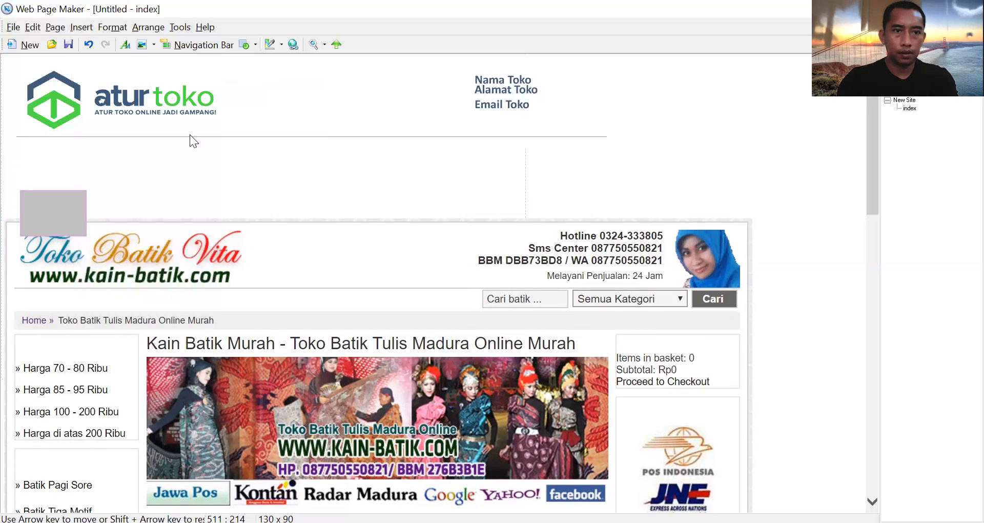
left_click_drag(54, 218, 407, 165)
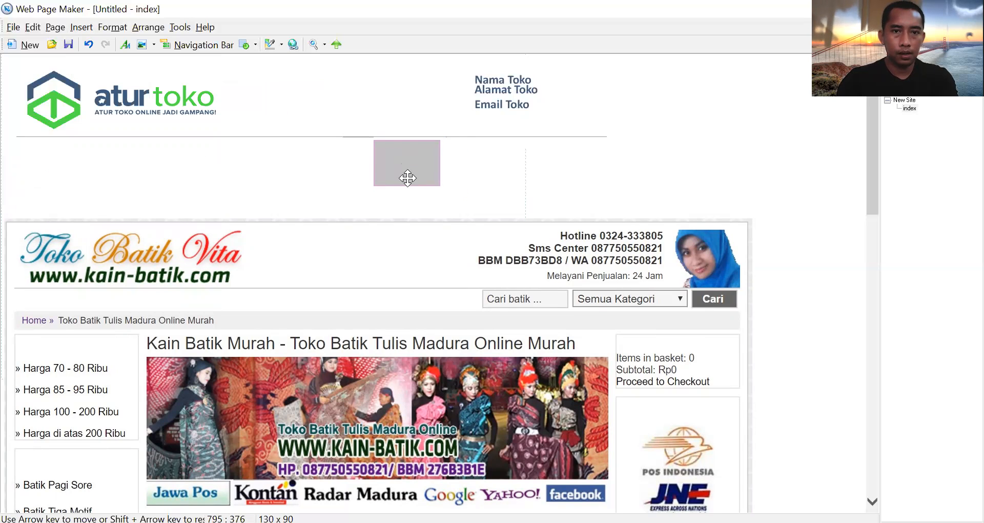
left_click_drag(409, 185, 480, 154)
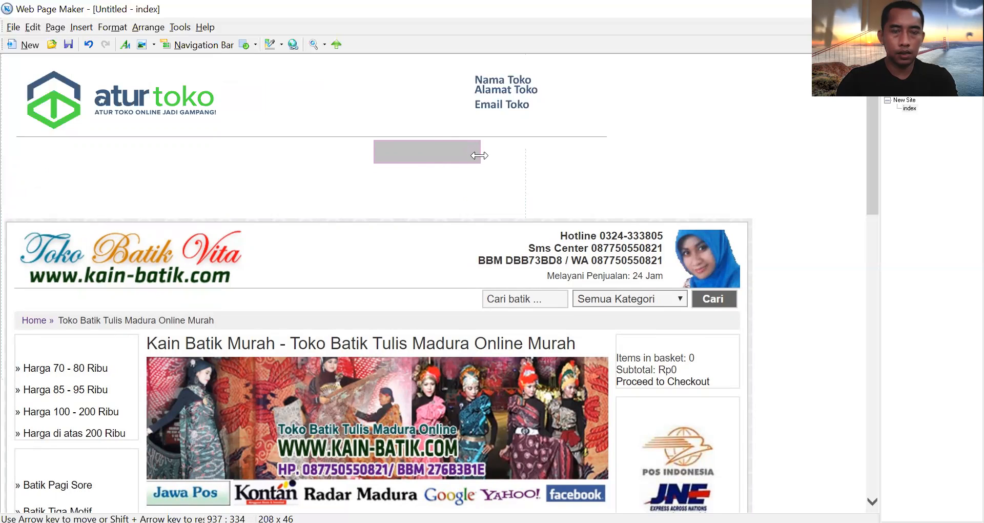
- Give the rectangle a white fill and enable its outline
right_click(438, 155)
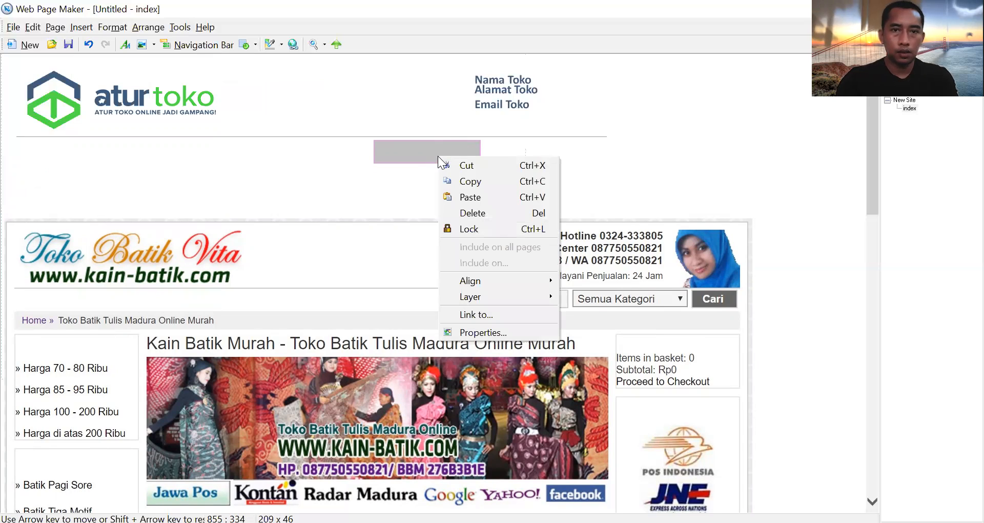
left_click(494, 335)
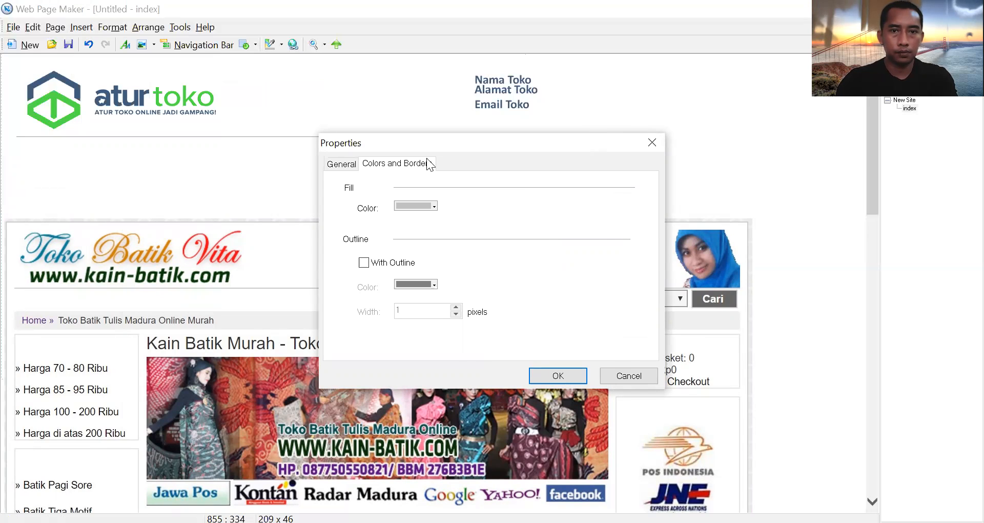
left_click_drag(430, 143, 237, 191)
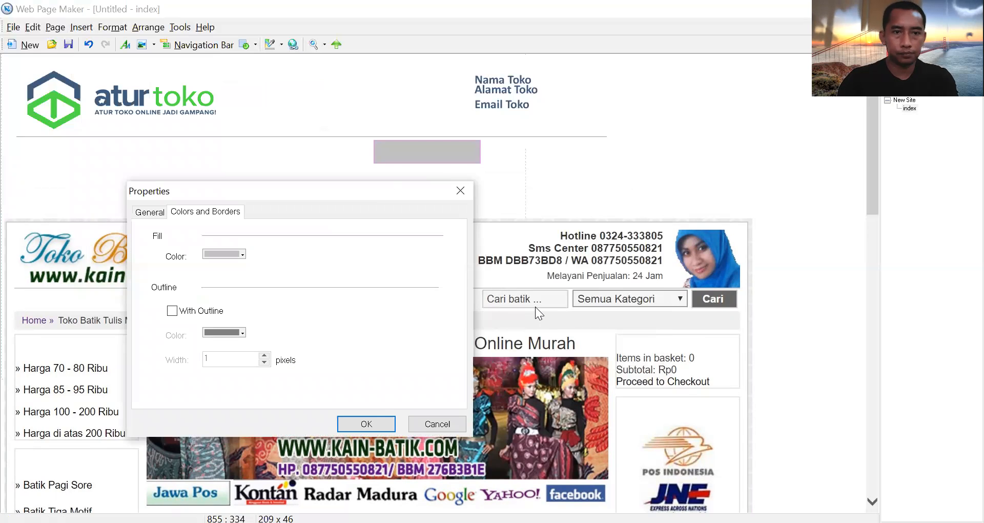
left_click(216, 254)
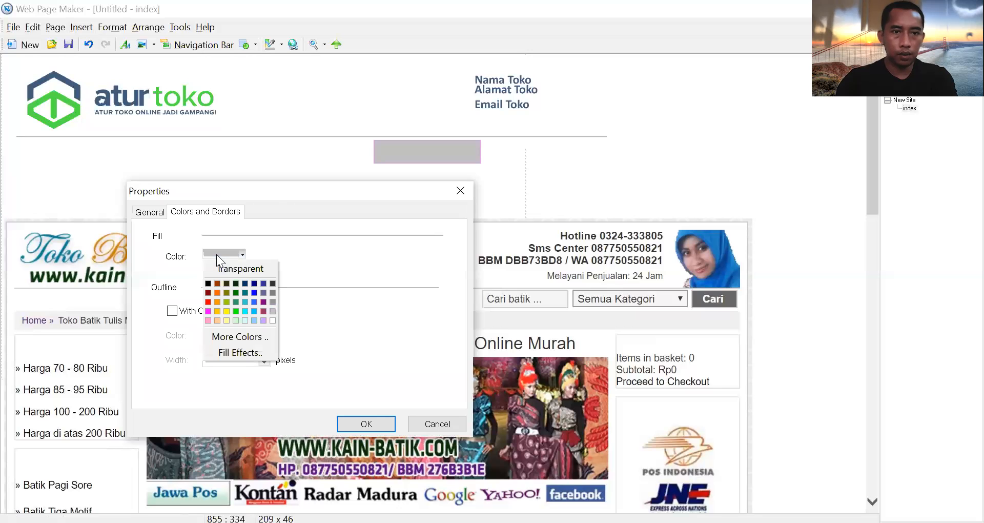
left_click(272, 320)
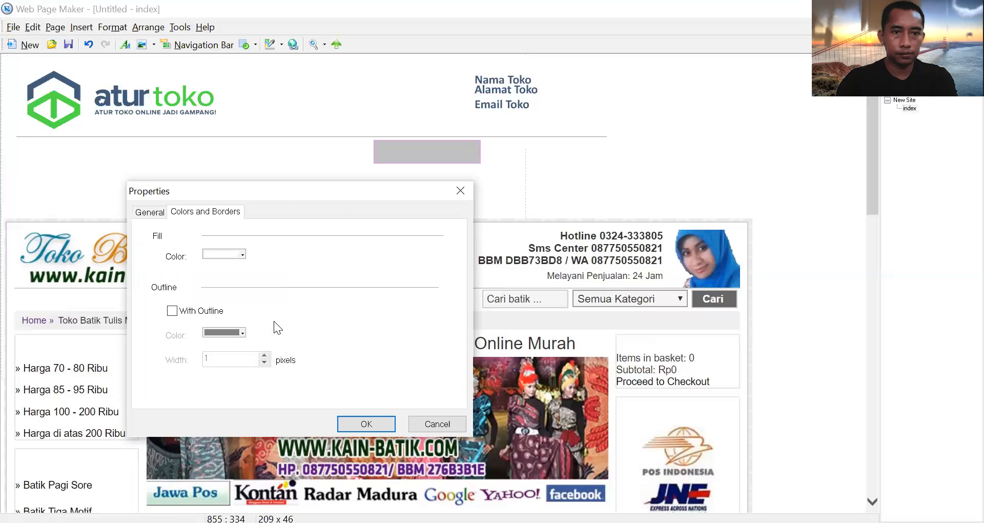
left_click(172, 311)
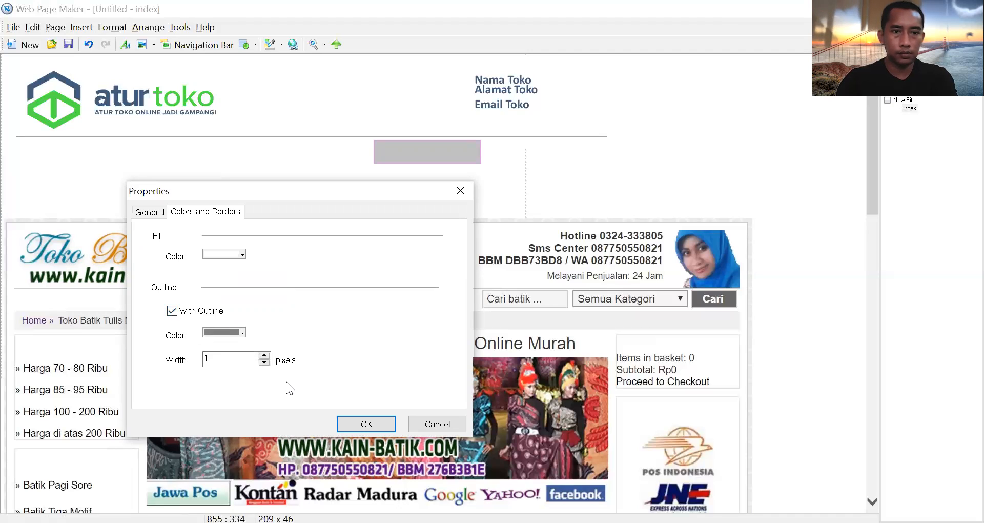
key("Return")
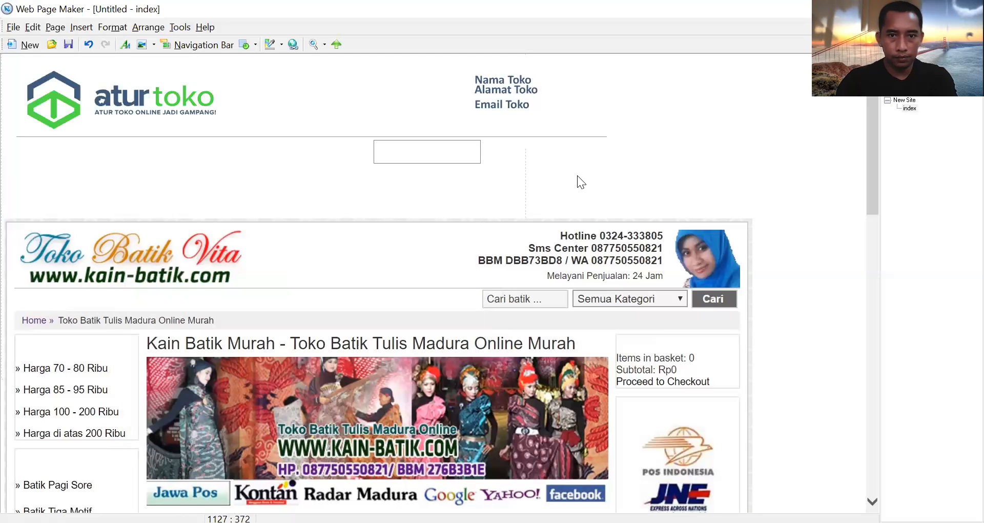
- Change the rectangle's outline color to light gray
right_click(458, 152)
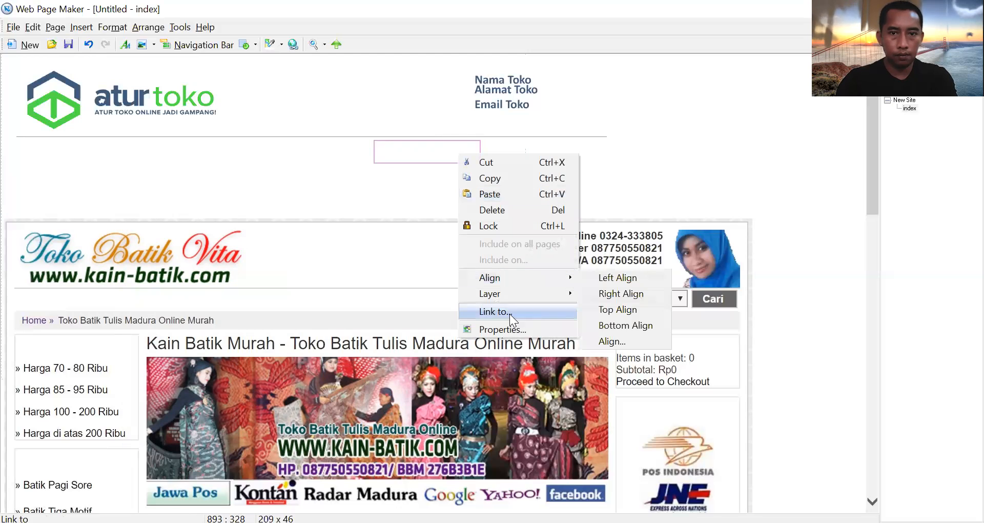
left_click(521, 331)
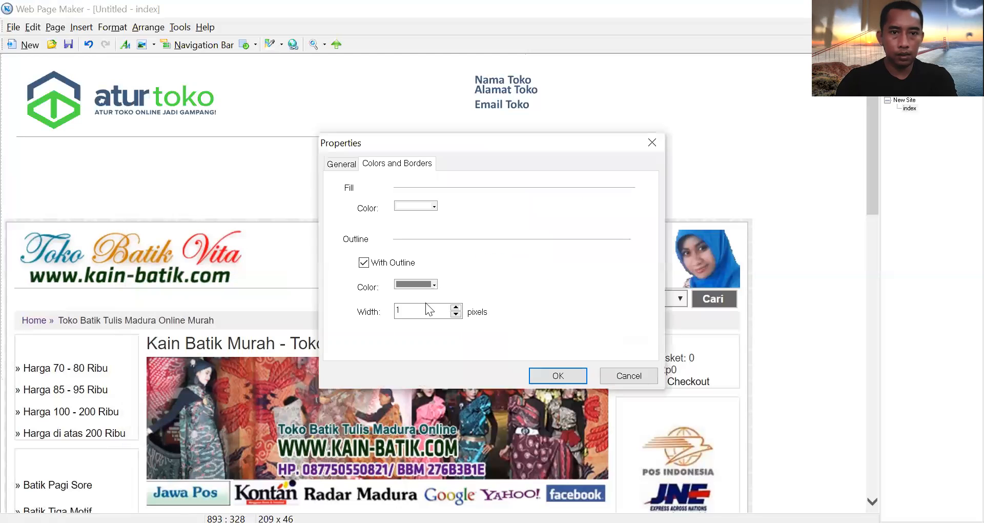
left_click(435, 284)
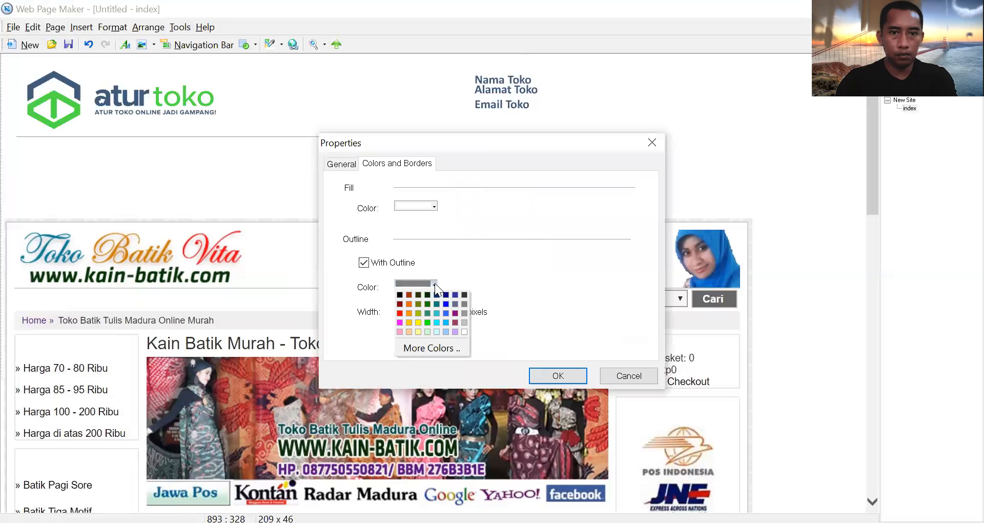
left_click(463, 322)
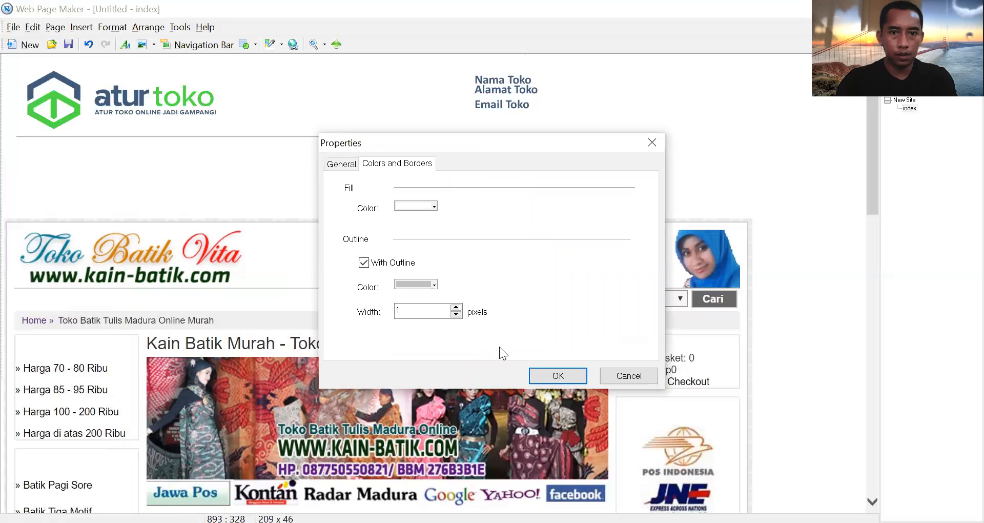
left_click(547, 376)
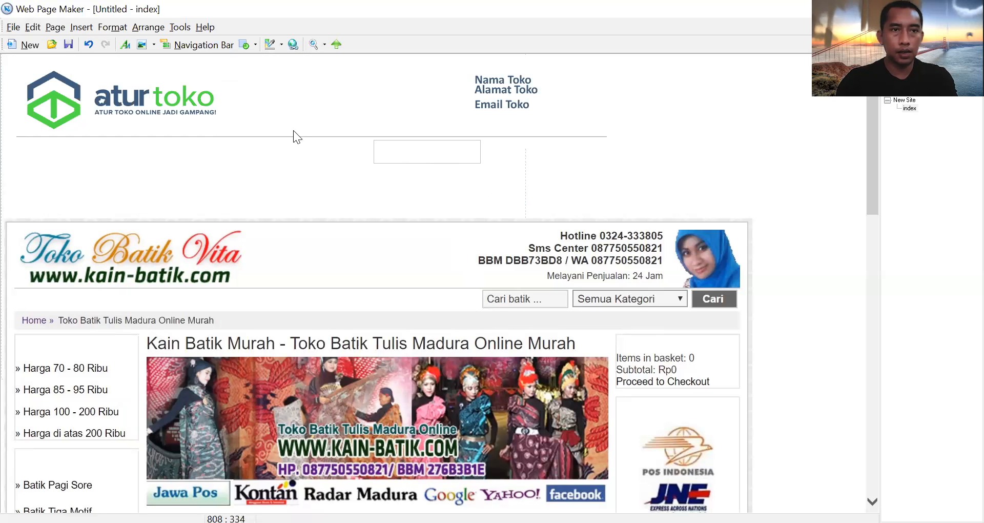
- Add a text box below the horizontal line, beside the outlined rectangle, and enter "Cari Batik..." in it
left_click(81, 27)
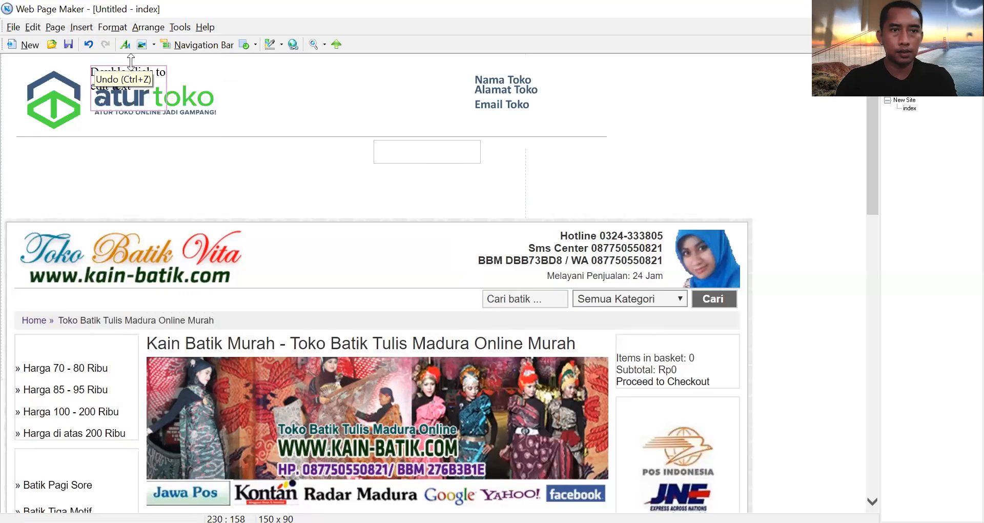
left_click_drag(123, 72, 262, 152)
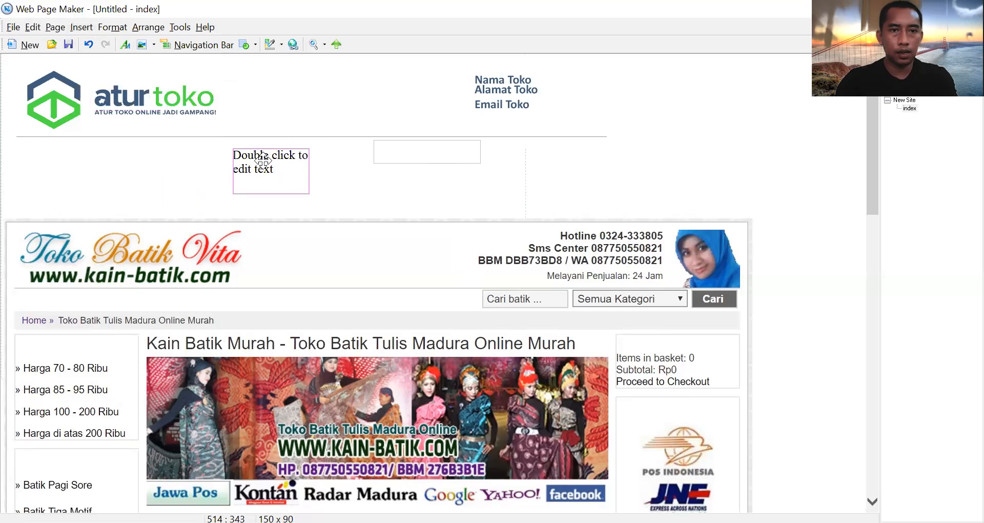
double_click(263, 161)
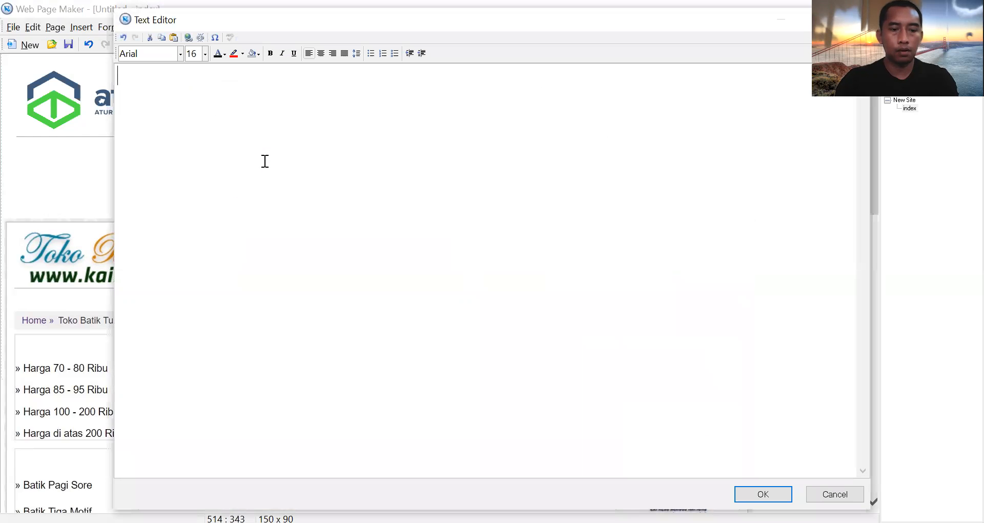
type("Cari ")
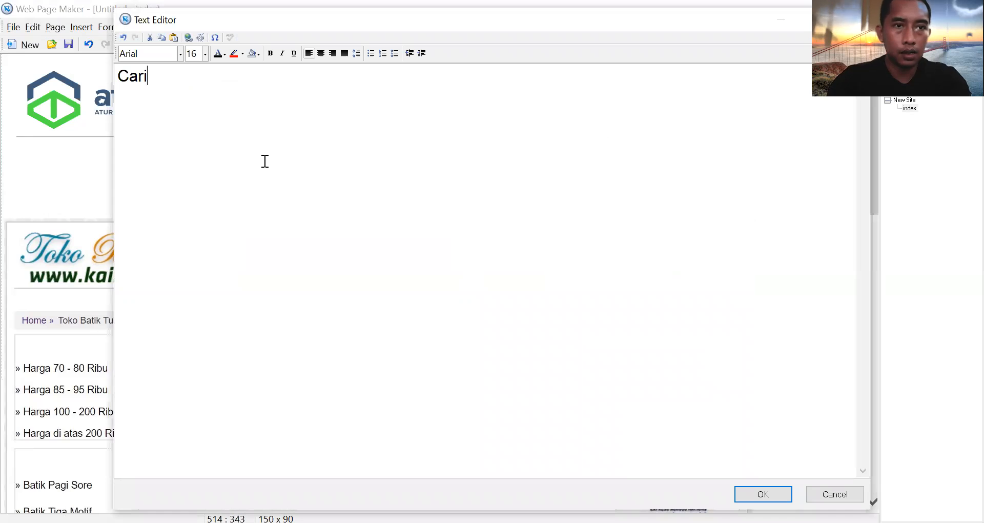
type("Batik")
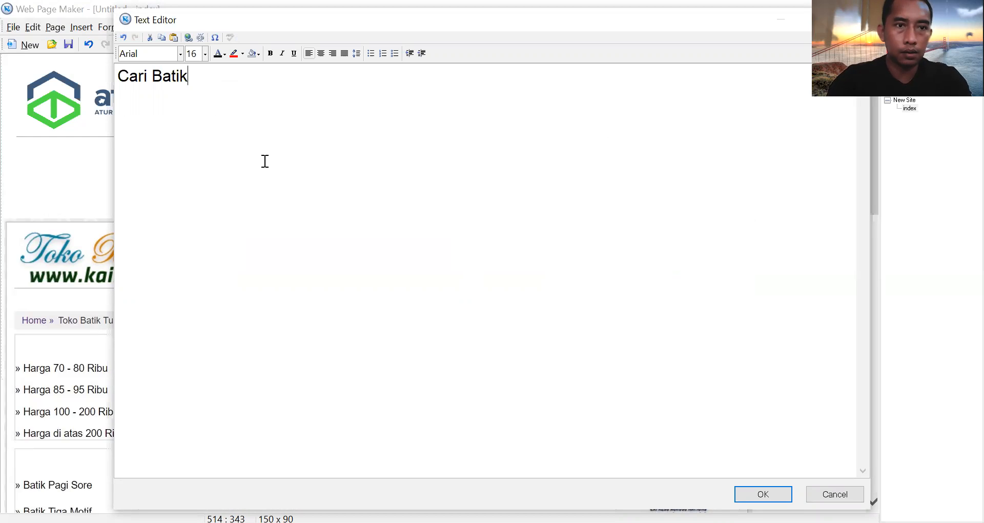
type("...")
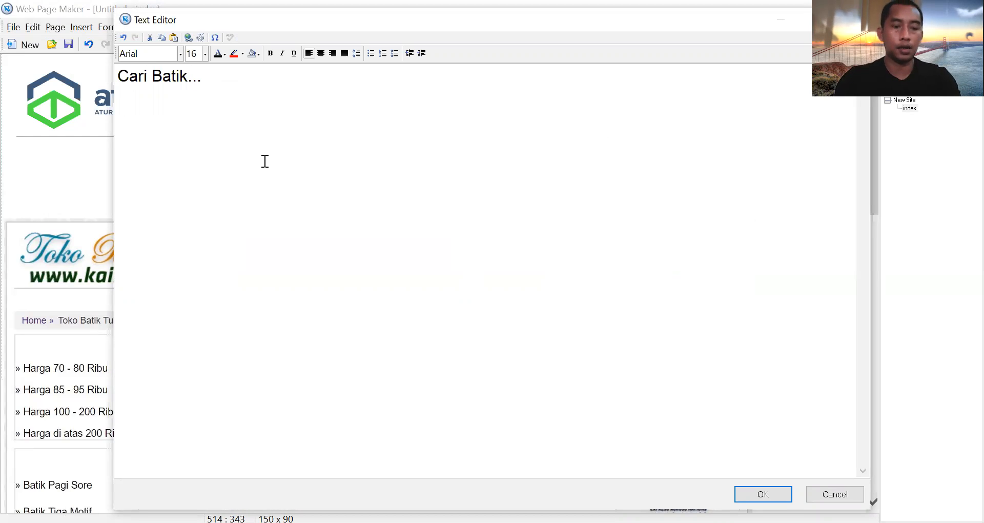
- Format the "Cari Batik..." text as light gray at size 12 and move it inside the outlined rectangle
left_click_drag(202, 76, 99, 72)
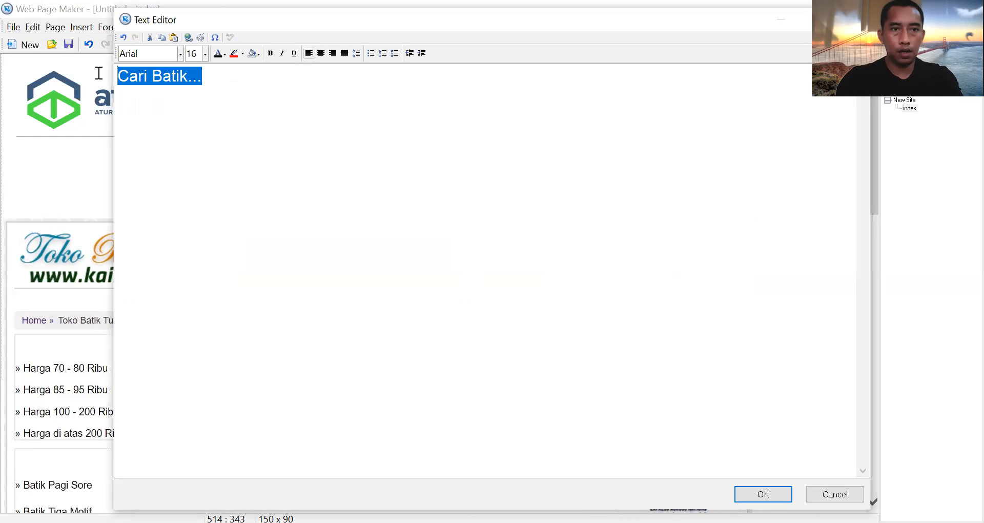
left_click(225, 54)
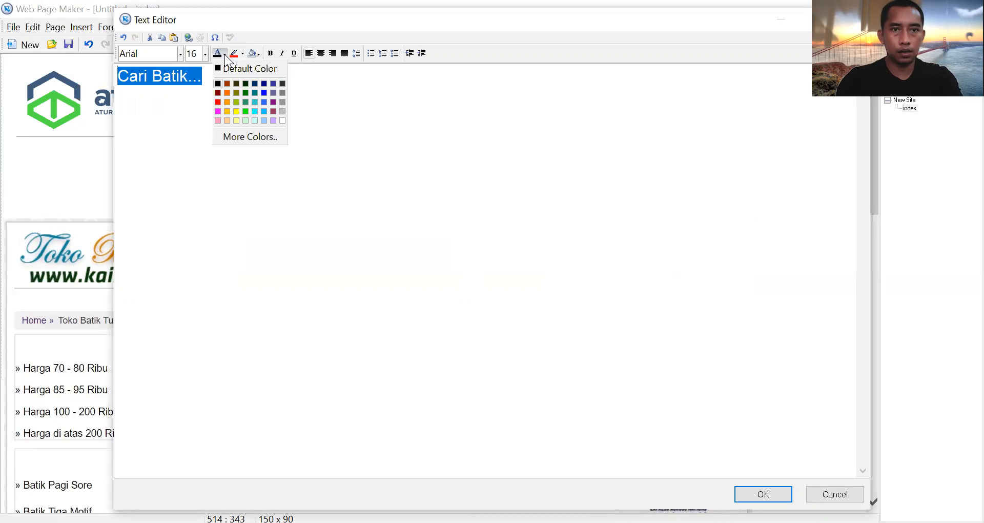
left_click(283, 107)
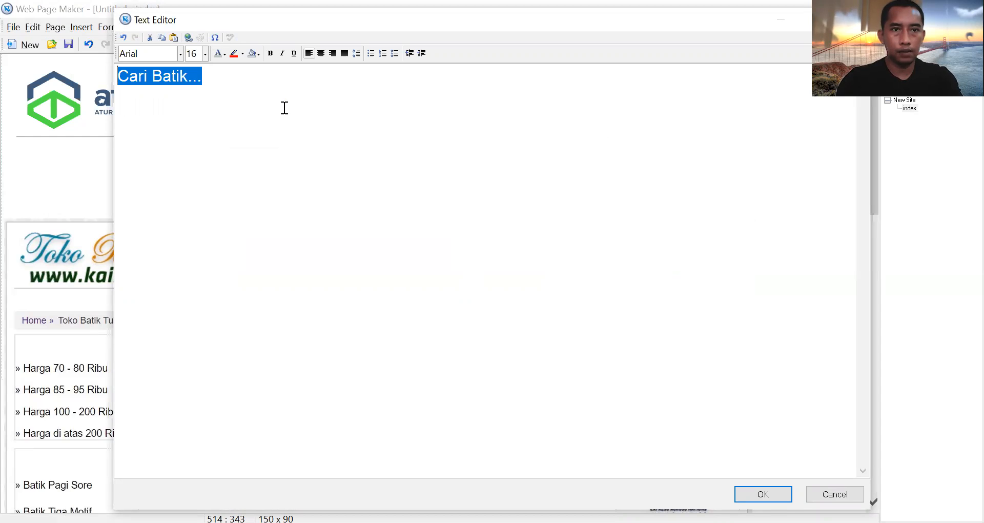
left_click(206, 54)
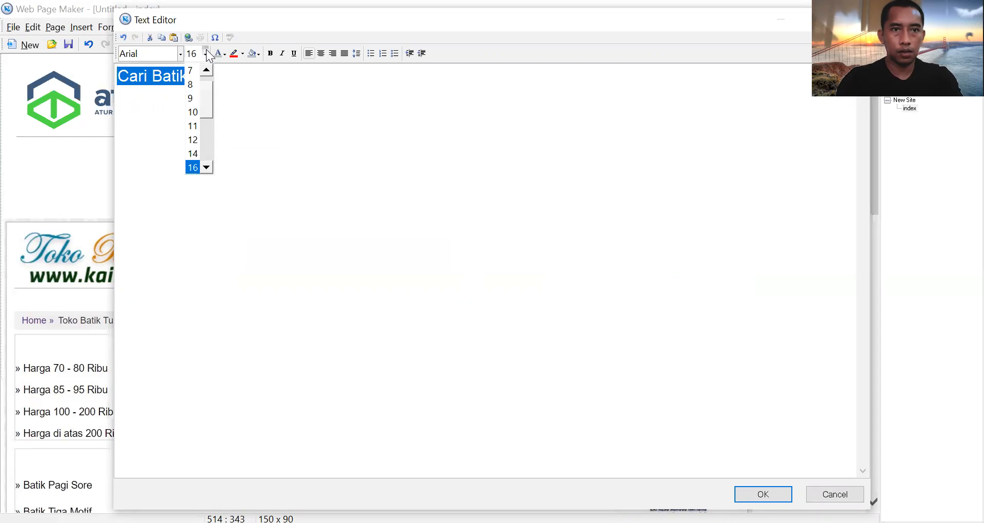
left_click(195, 139)
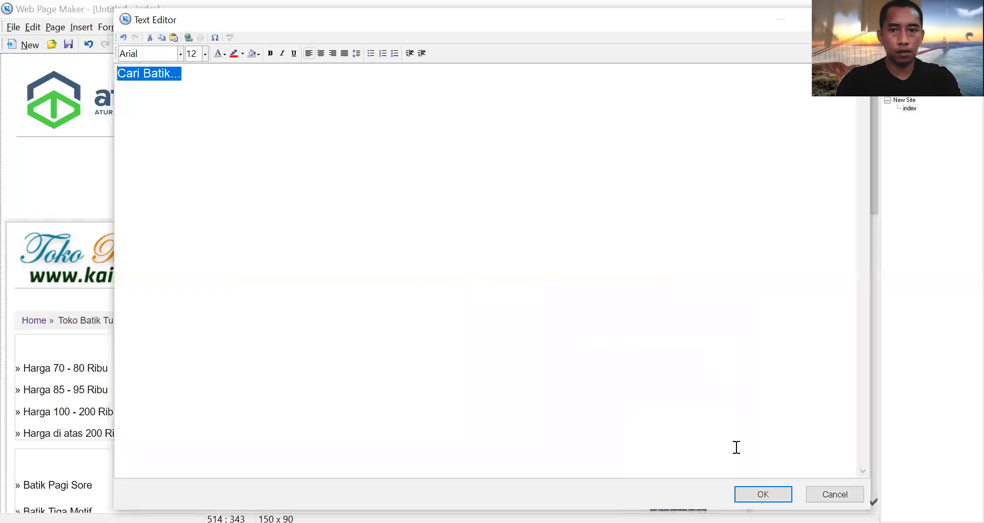
left_click(763, 493)
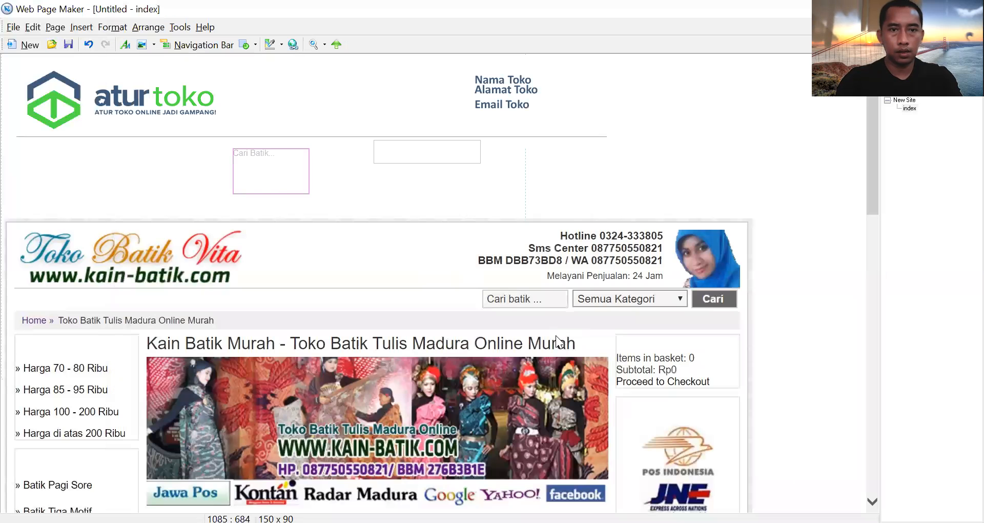
left_click_drag(285, 171, 412, 150)
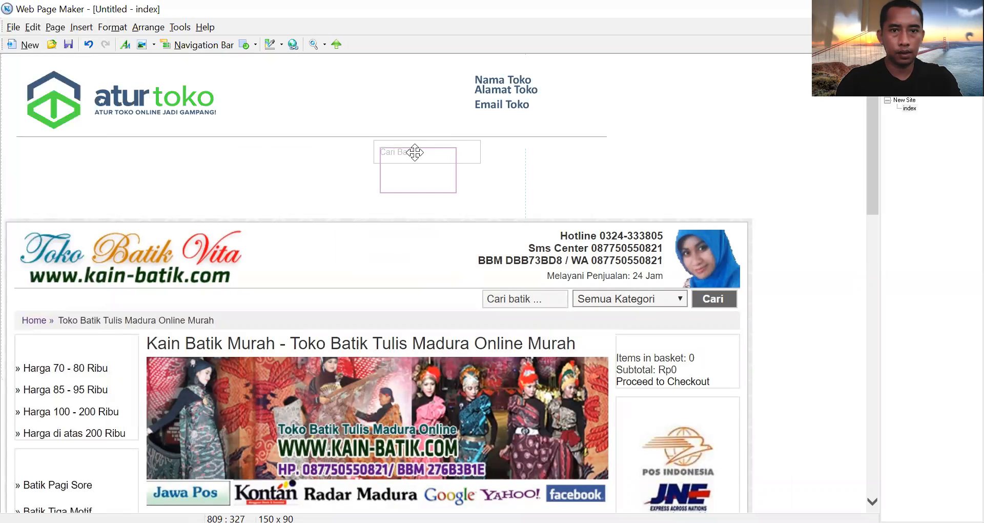
left_click(321, 167)
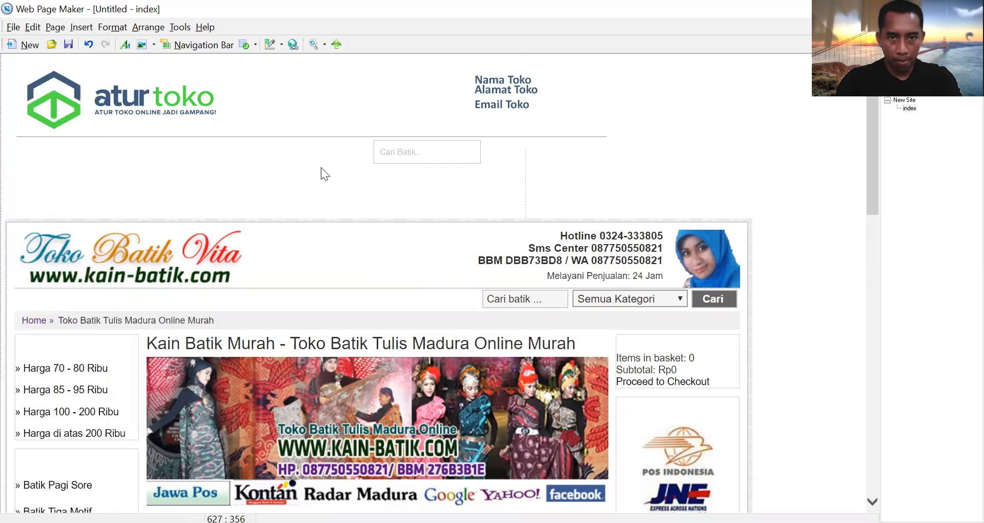
- Change the "Cari Batik..." text to font size 14 and a darker gray color
left_click(394, 151)
double_click(393, 152)
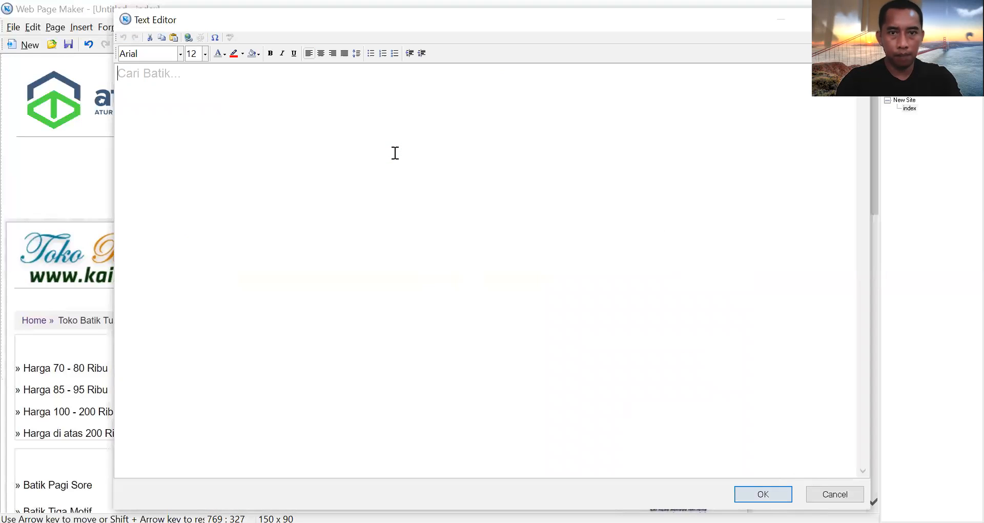
key("ctrl+a")
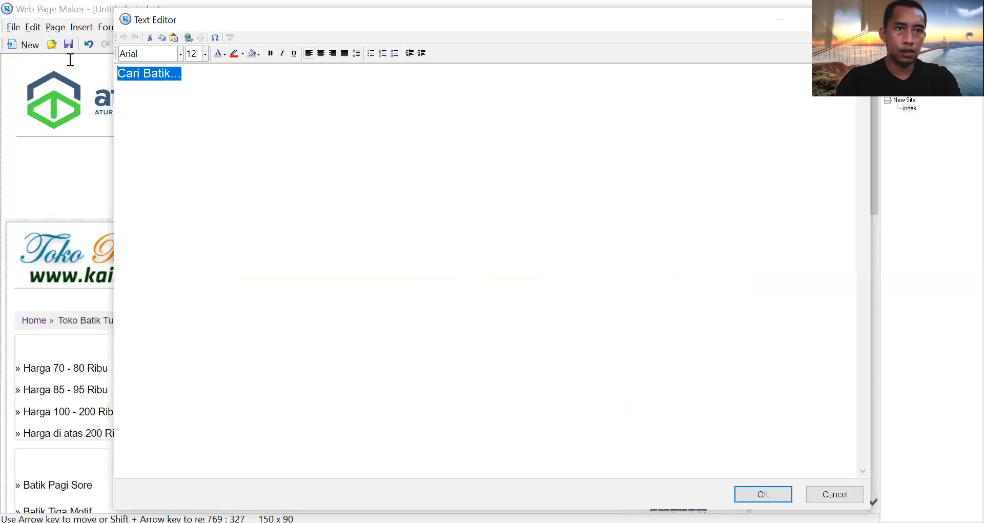
left_click(206, 54)
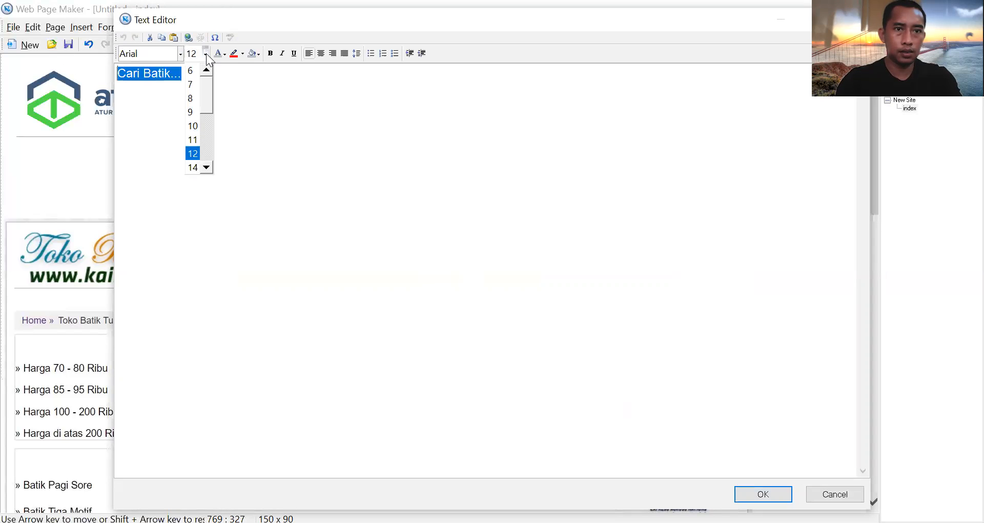
left_click(194, 167)
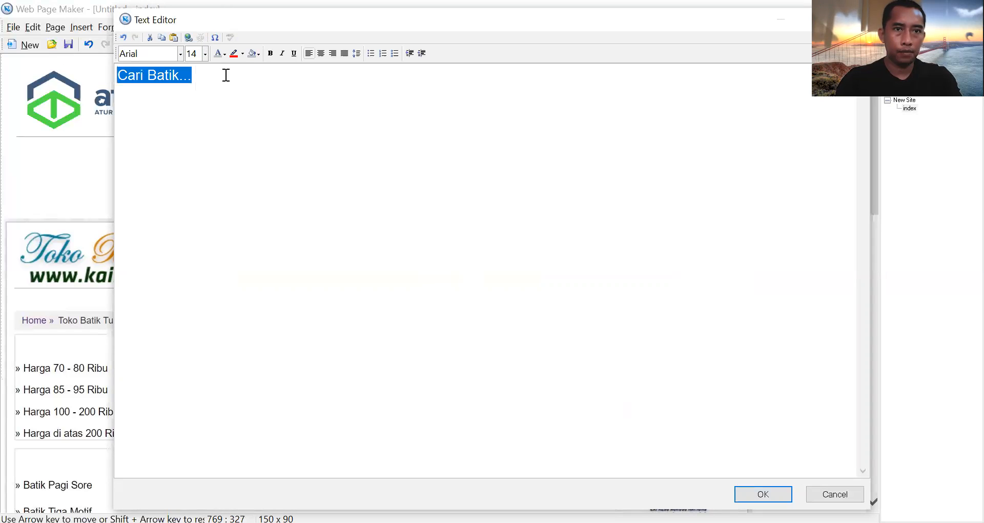
left_click(243, 54)
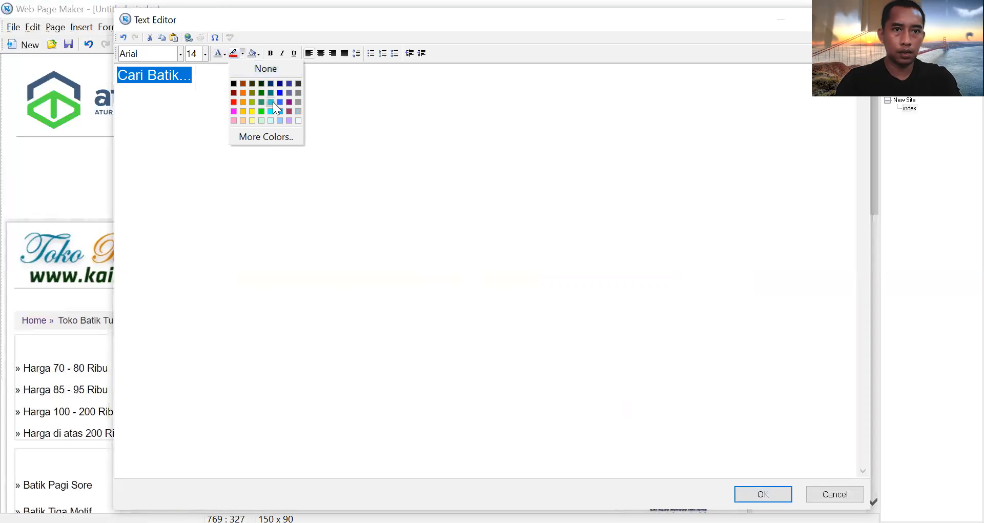
left_click(223, 54)
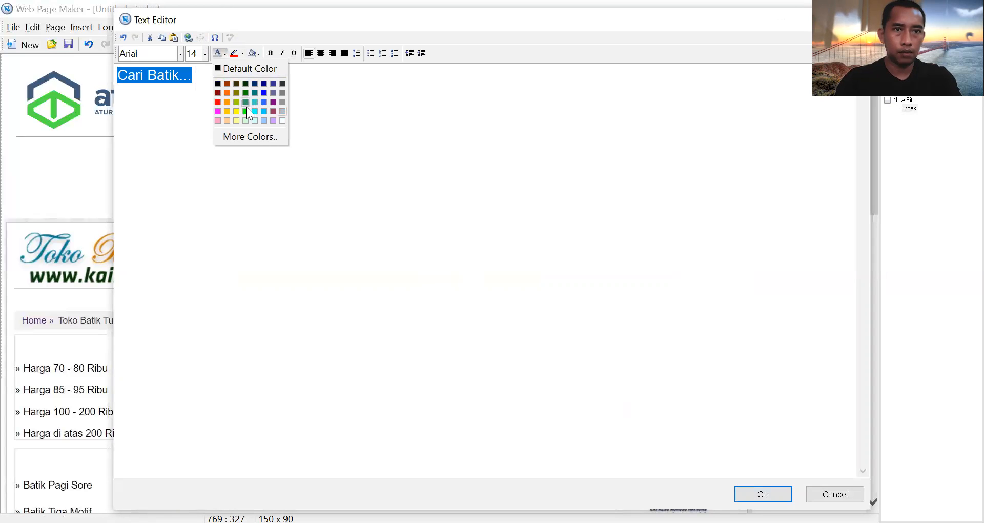
left_click(283, 93)
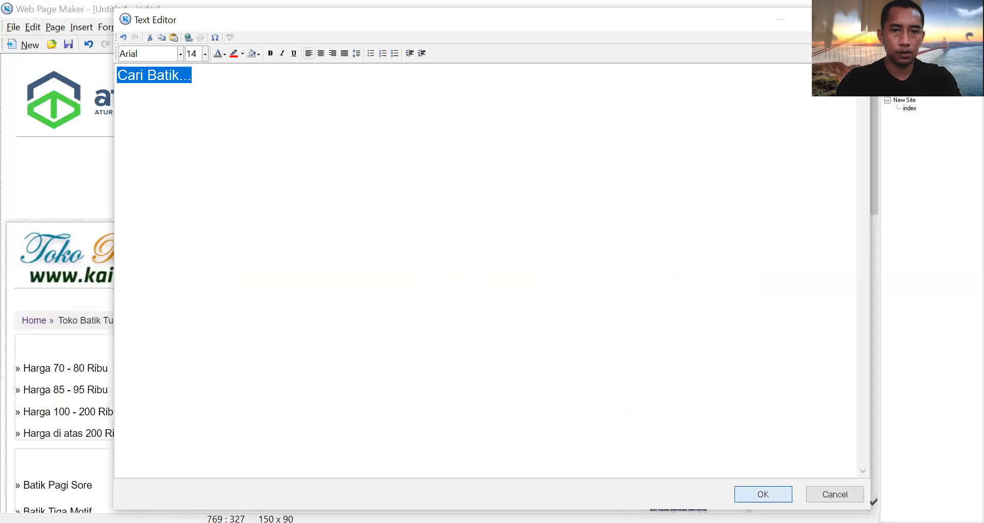
left_click(763, 493)
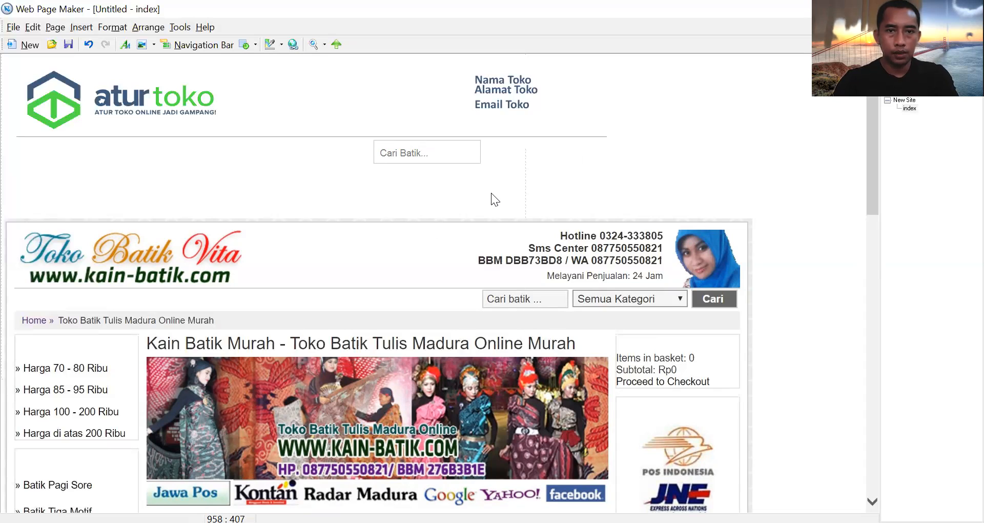
- Narrow the outlined rectangle around the "Cari Batik..." text to about 153 x 46 pixels
left_click(445, 147)
left_click(474, 147)
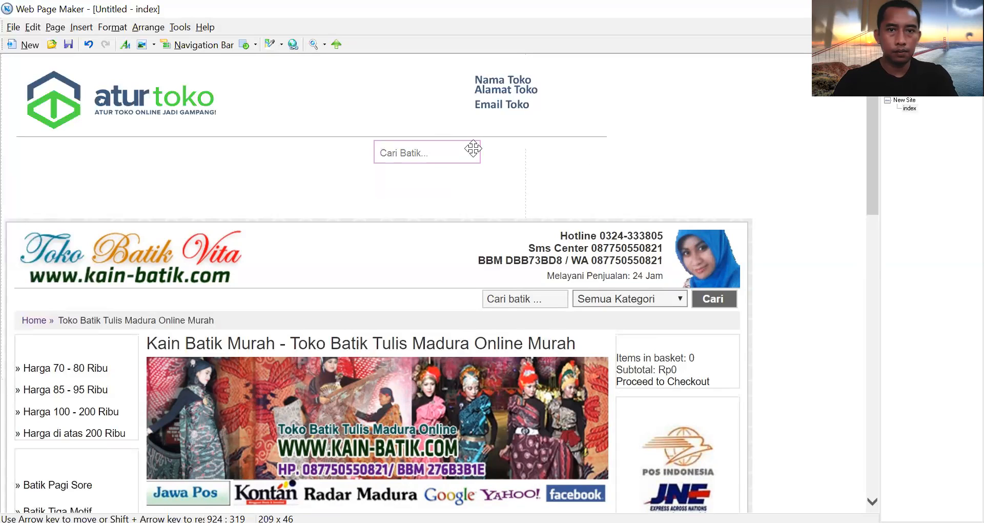
left_click_drag(469, 153, 450, 155)
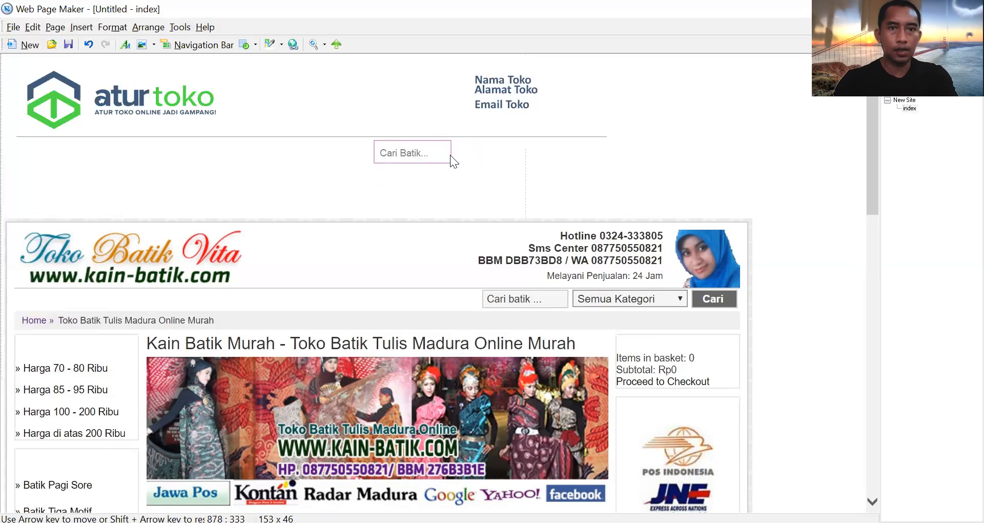
left_click(492, 189)
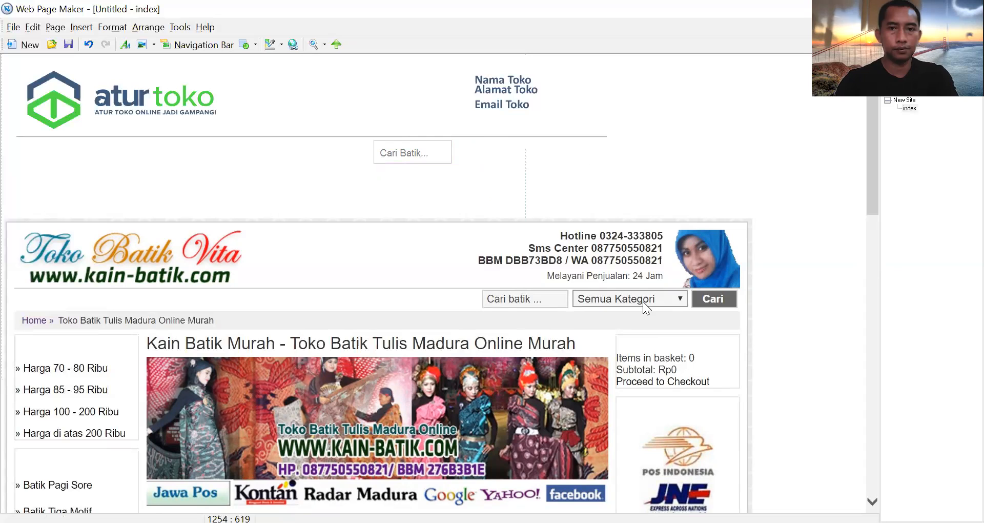
- Insert a form drop-down list just to the right of the "Cari Batik..." box and resize it to about 200 x 42 pixels
left_click(83, 28)
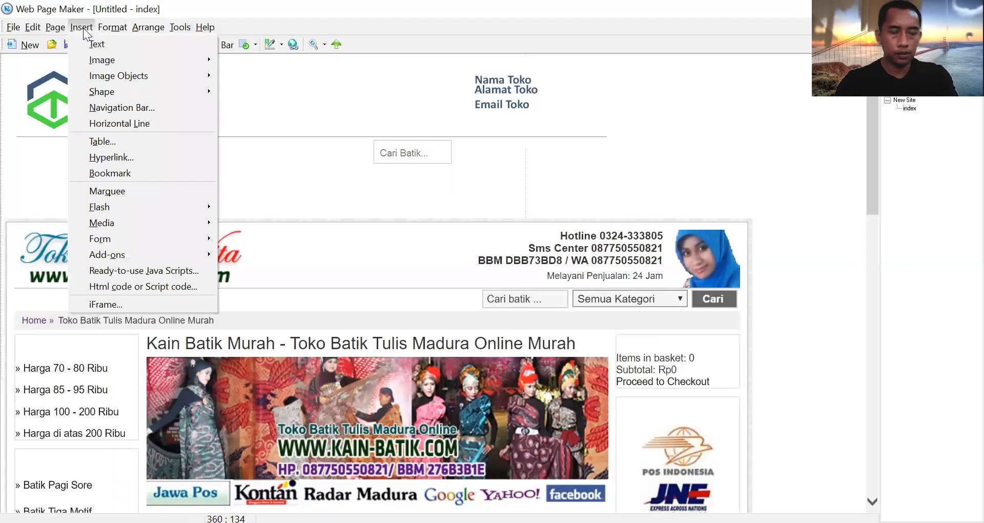
mouse_move(146, 238)
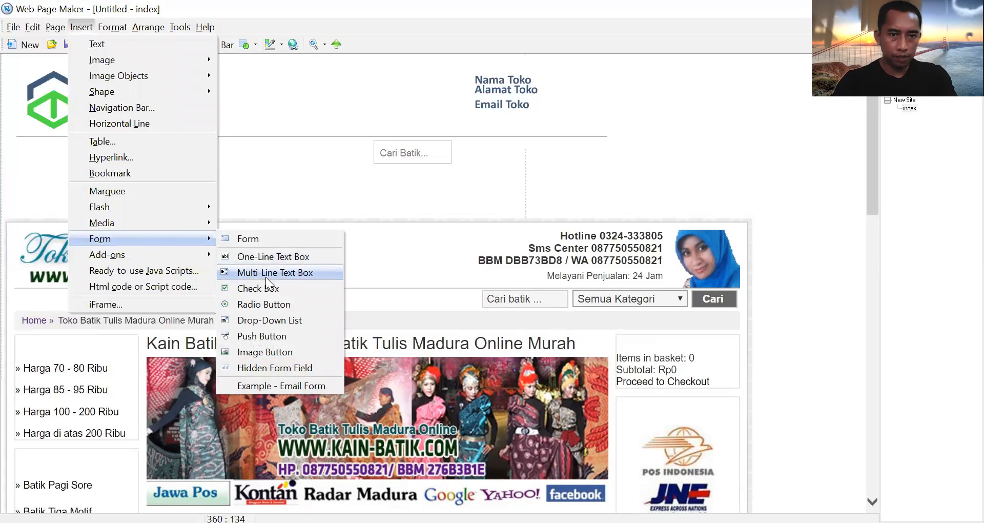
left_click(289, 320)
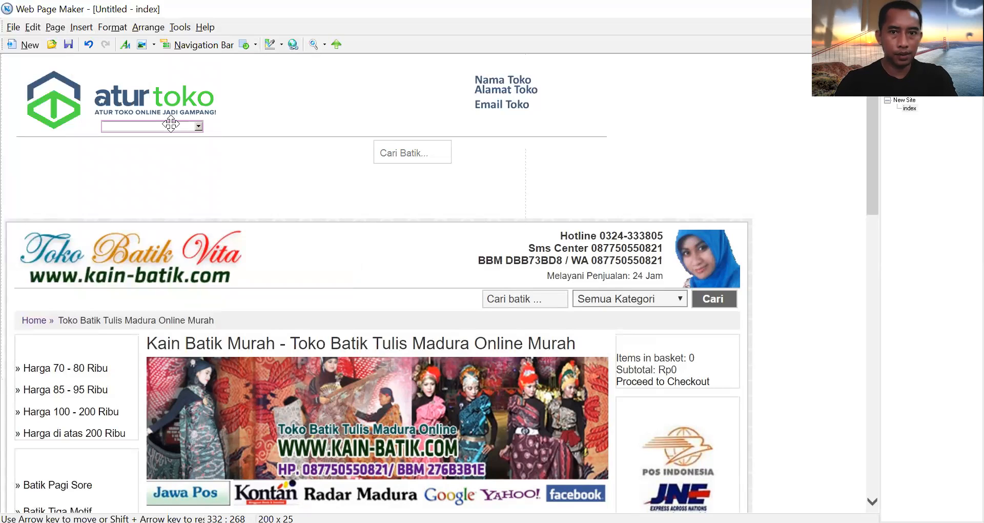
left_click_drag(172, 125, 518, 160)
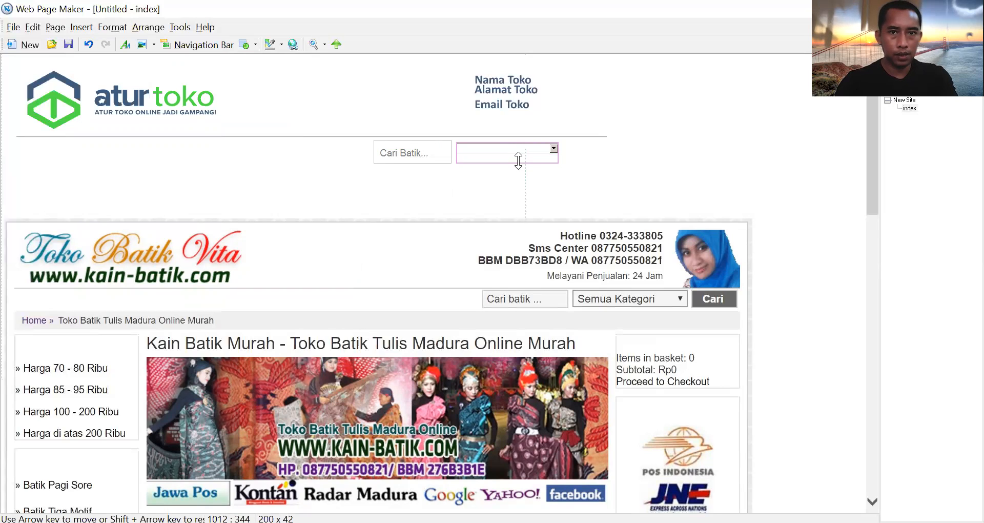
left_click(500, 184)
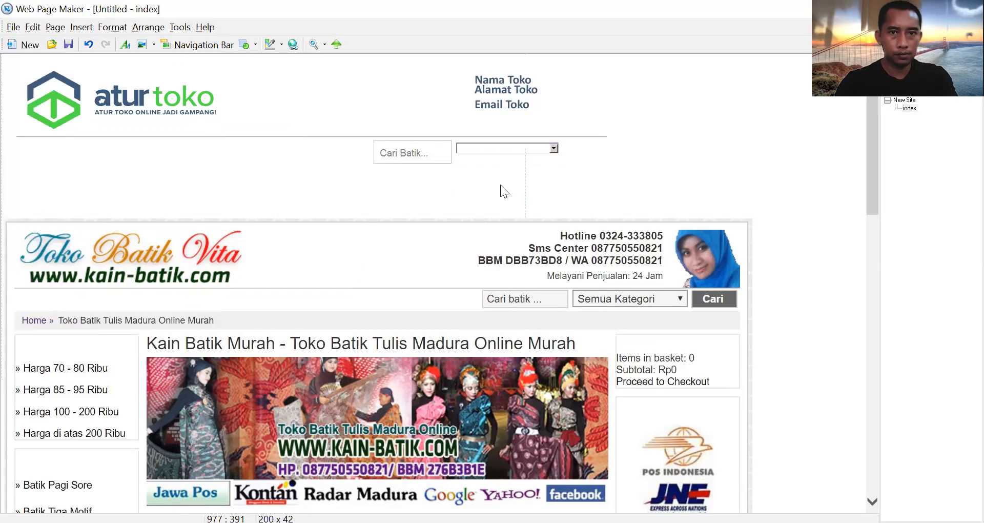
- Add an option with the text "Semua Kategori" and the value "kategori" to the form drop-down list beside the "Cari Batik..." box
left_click(508, 148)
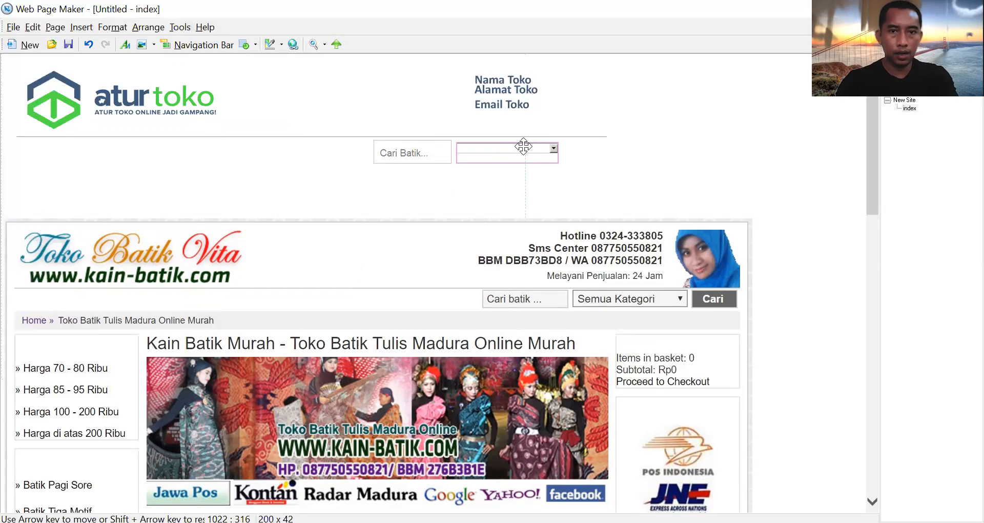
right_click(524, 146)
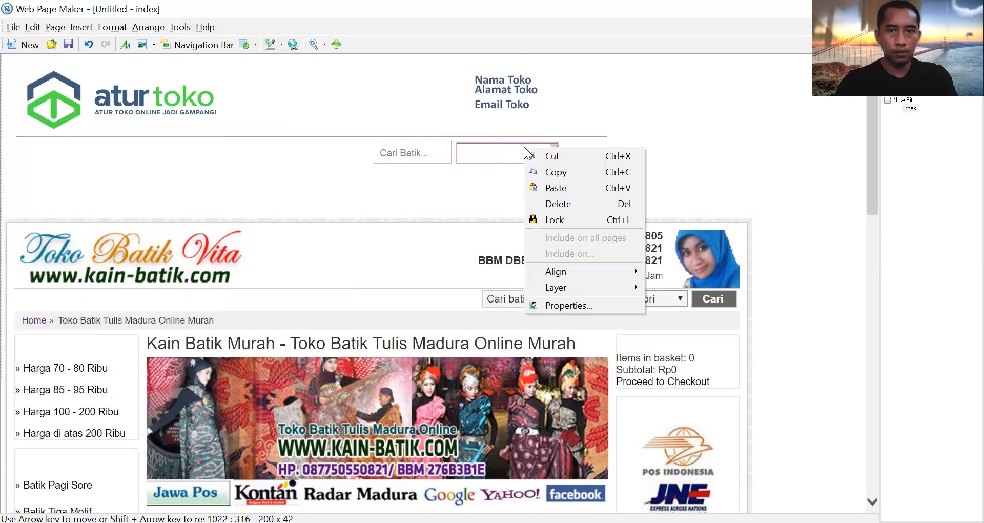
left_click(579, 301)
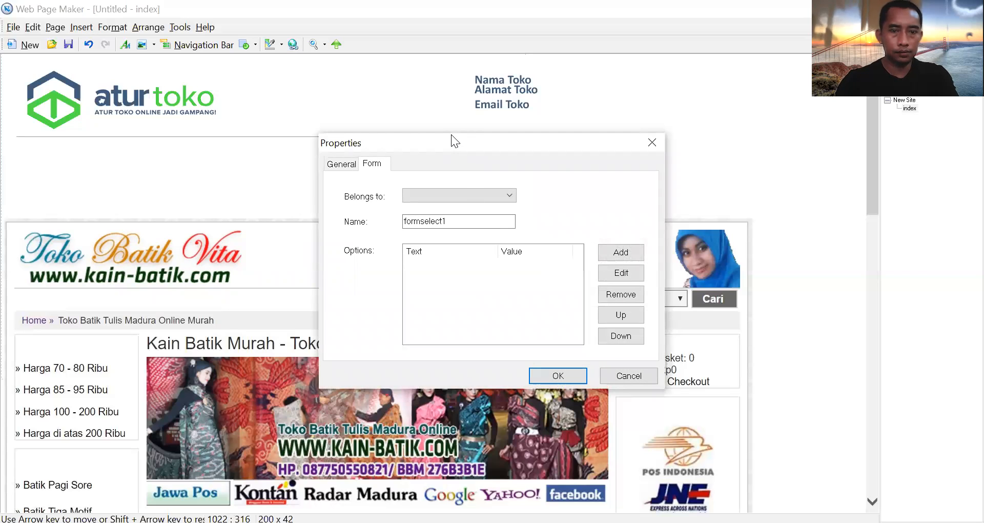
left_click_drag(451, 134, 317, 228)
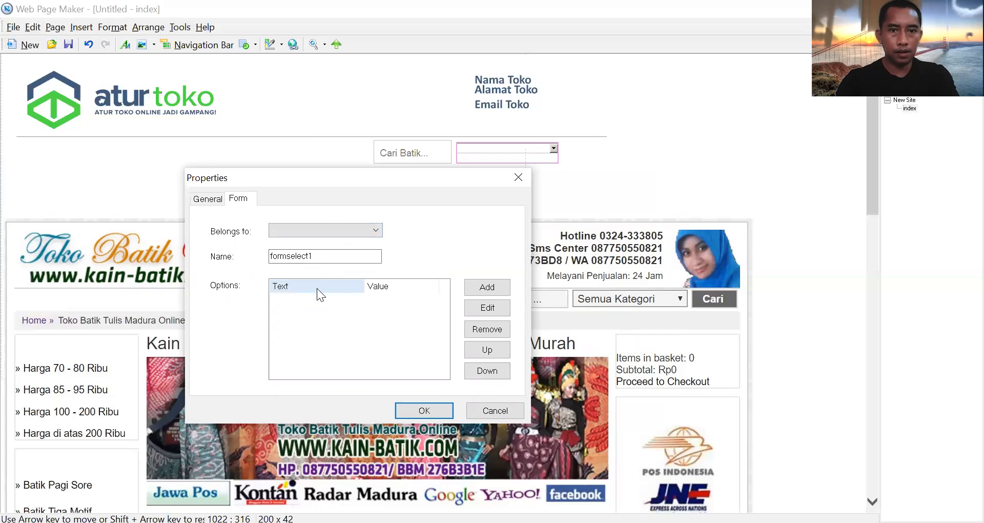
left_click(486, 288)
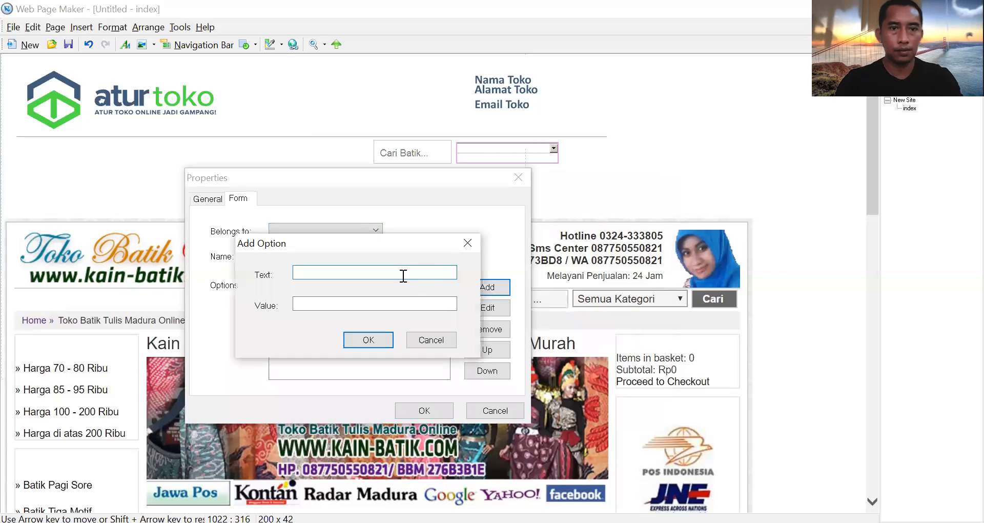
type("Semua ")
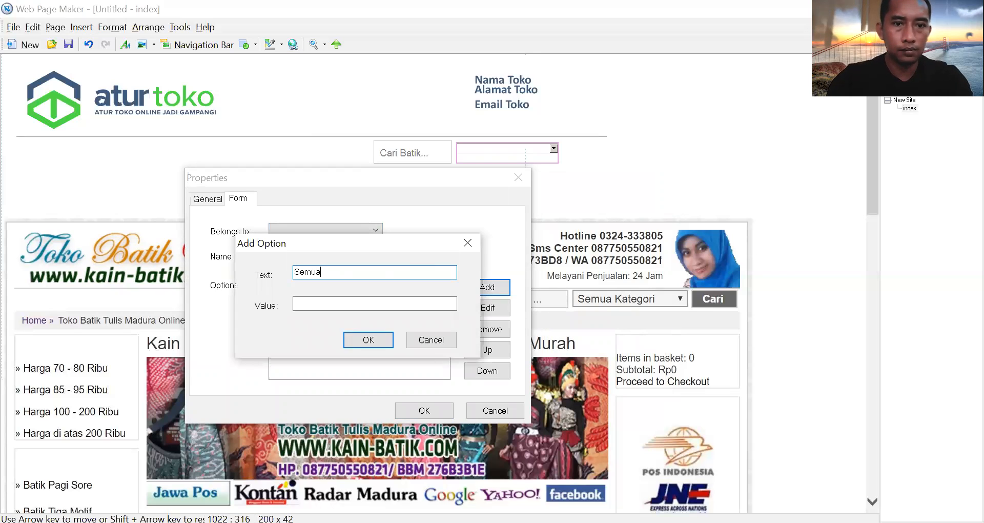
type("kategori")
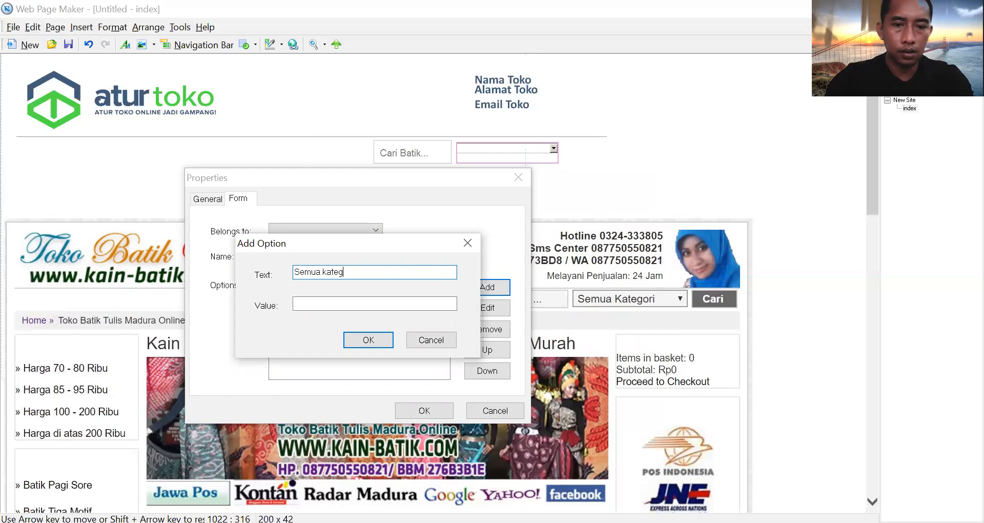
left_click(324, 272)
type("K")
key("BackSpace")
key("BackSpace")
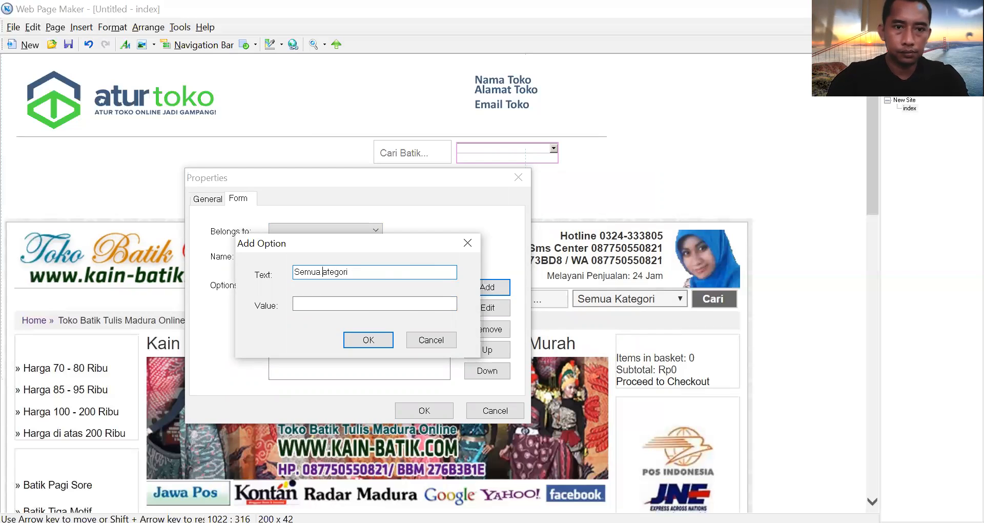
type("K")
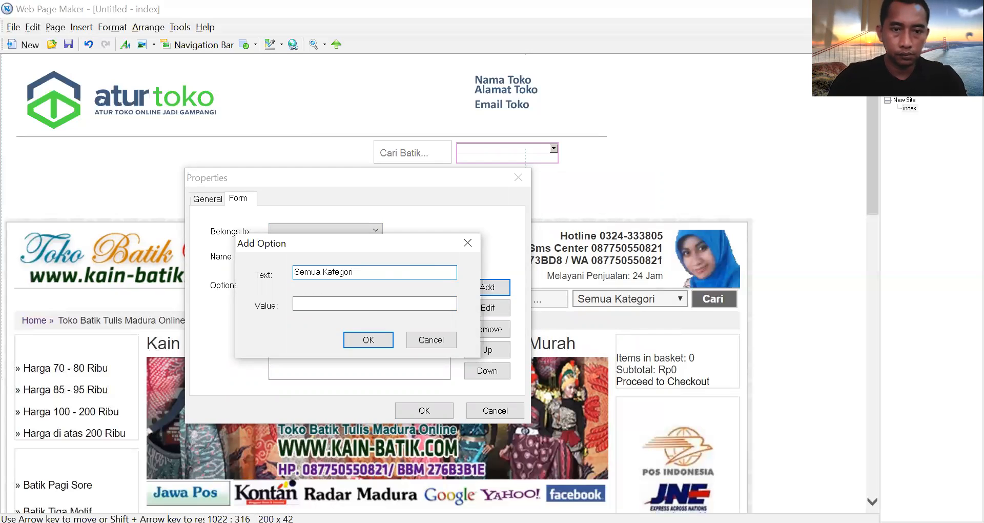
left_click(334, 306)
type("kategori")
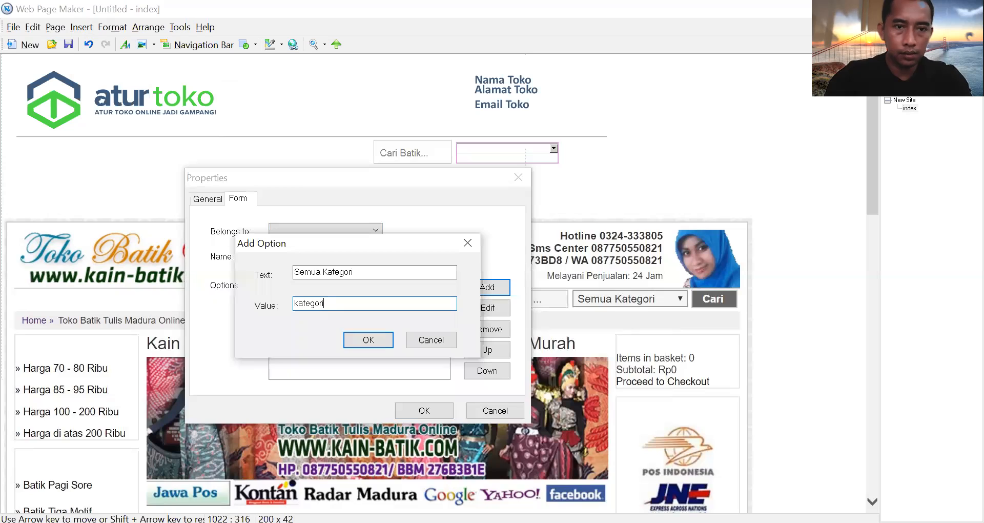
left_click(368, 340)
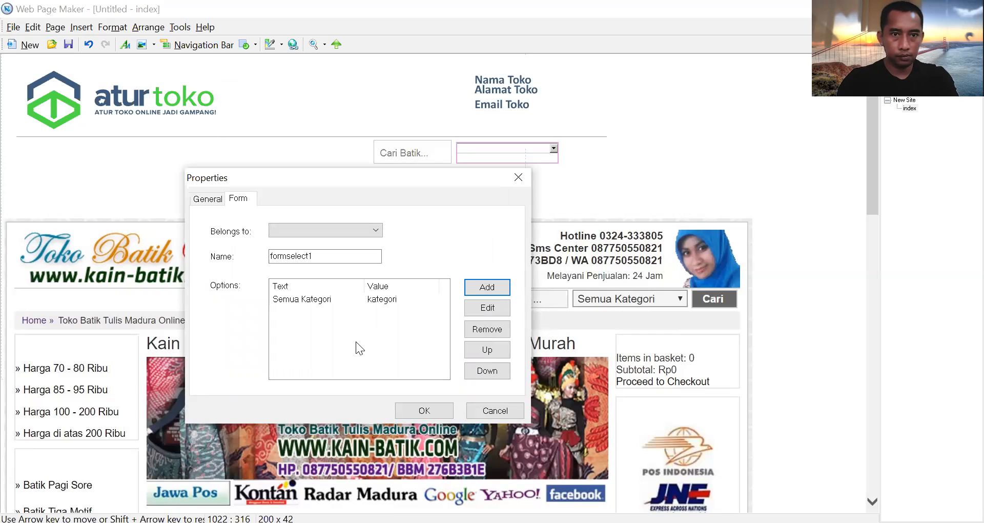
- Set the drop-down list's height to 80 pixels in its properties
left_click(207, 199)
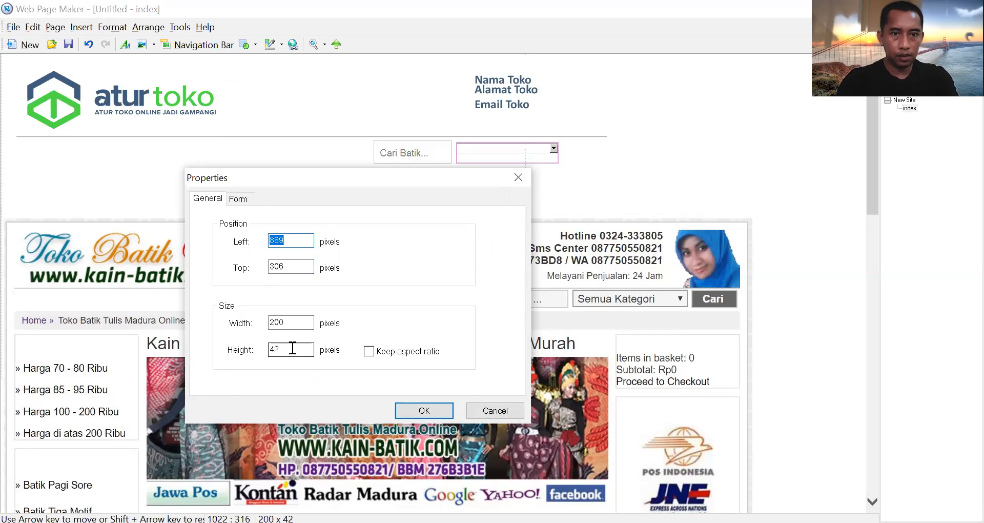
left_click_drag(292, 348, 251, 350)
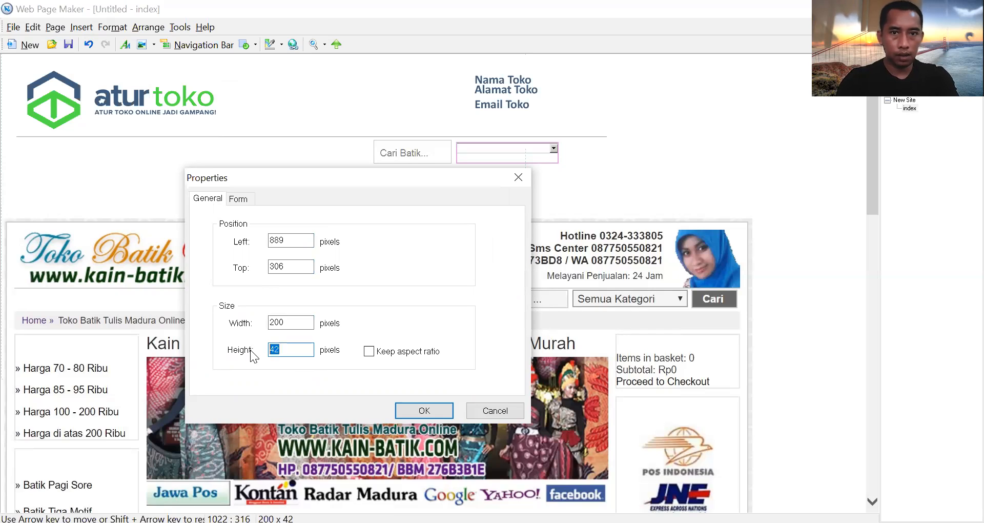
type("80")
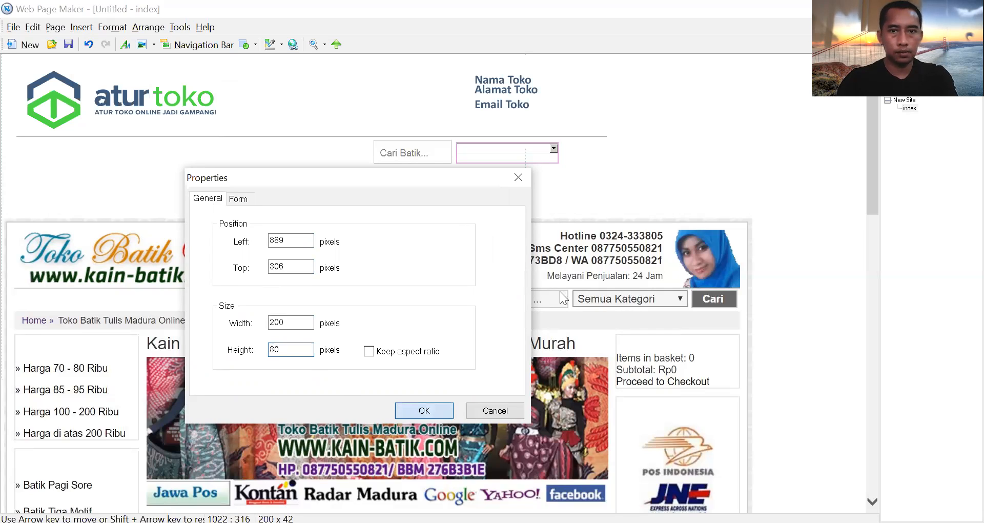
key("Return")
left_click(625, 184)
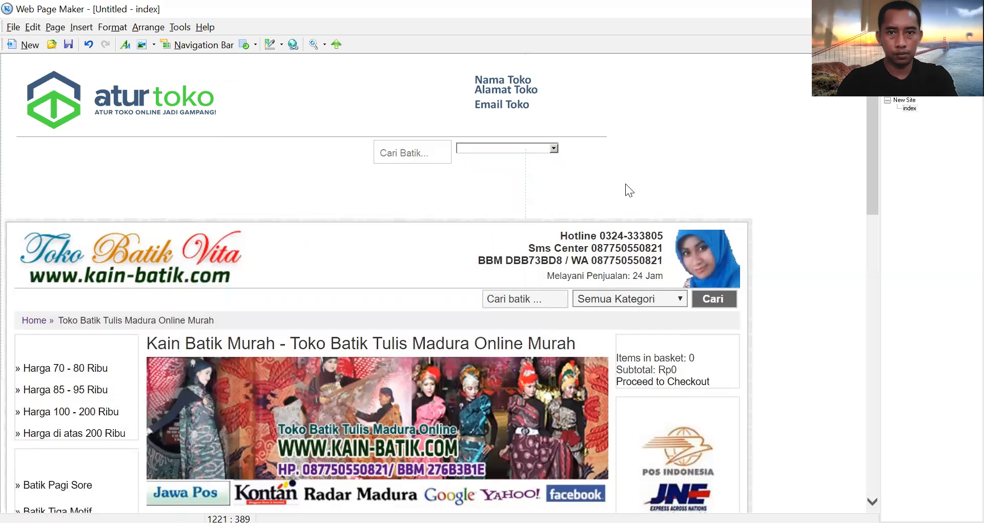
left_click(526, 151)
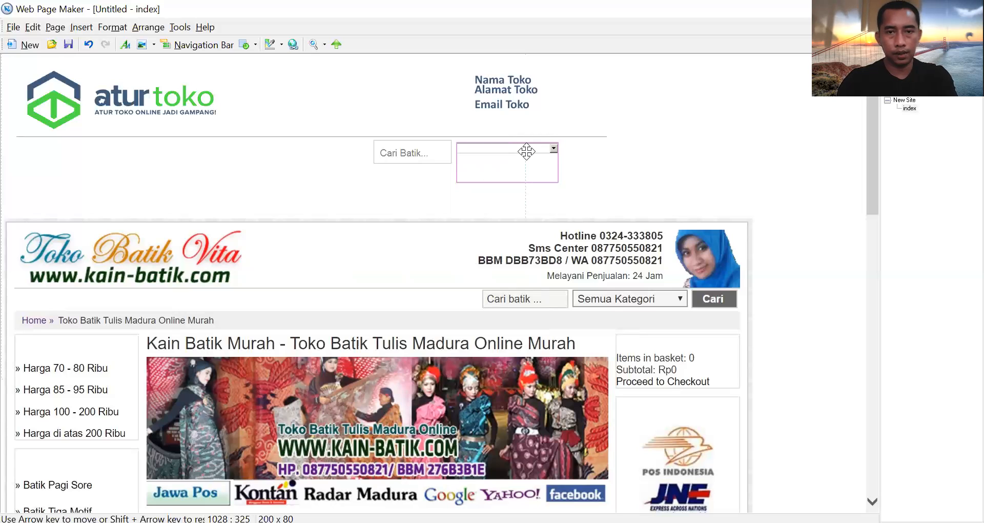
left_click(586, 168)
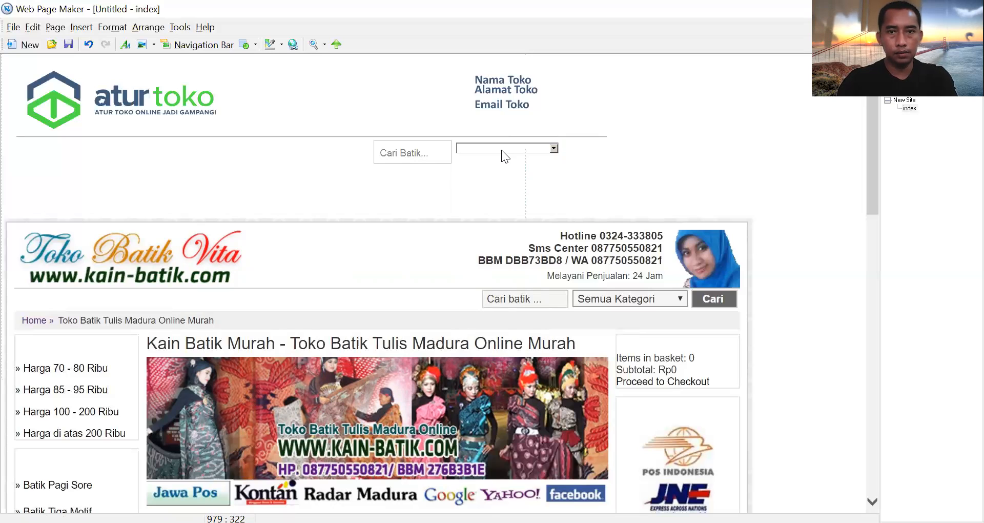
- Duplicate the "Cari Batik..." text and place the copy over the form drop-down list
left_click(410, 153)
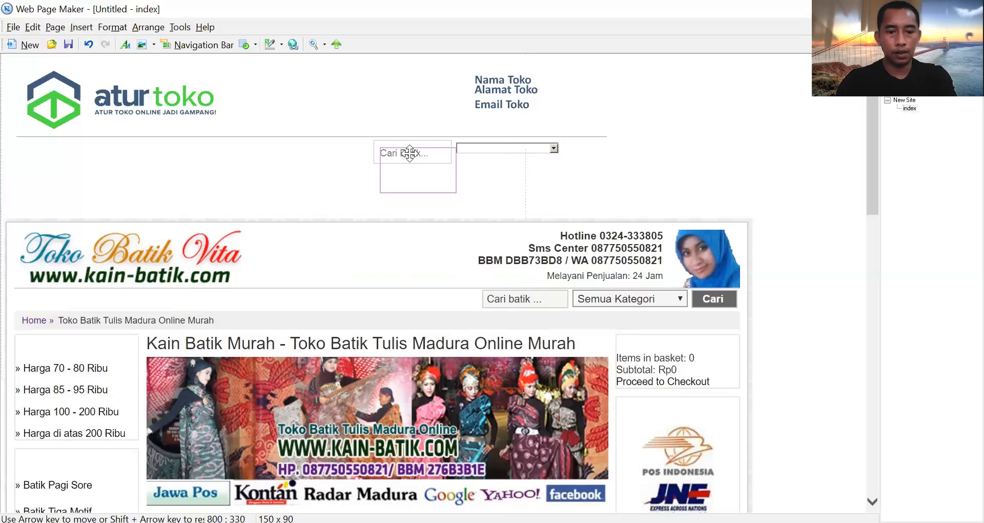
right_click(410, 154)
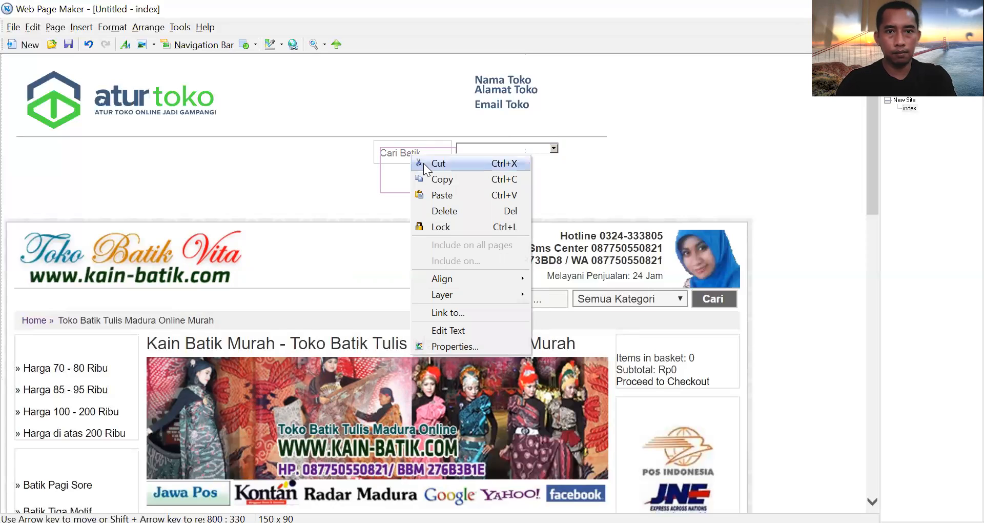
left_click(445, 179)
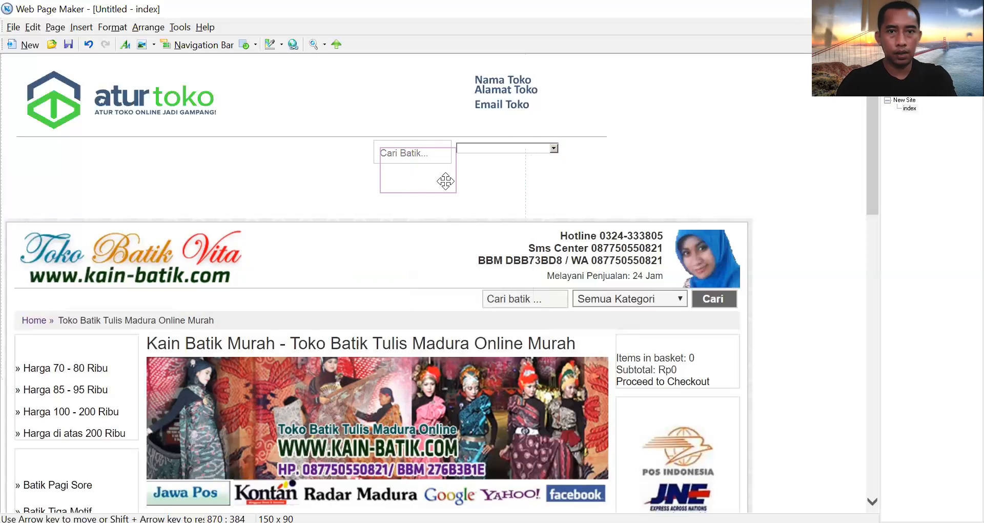
left_click(483, 186)
right_click(485, 184)
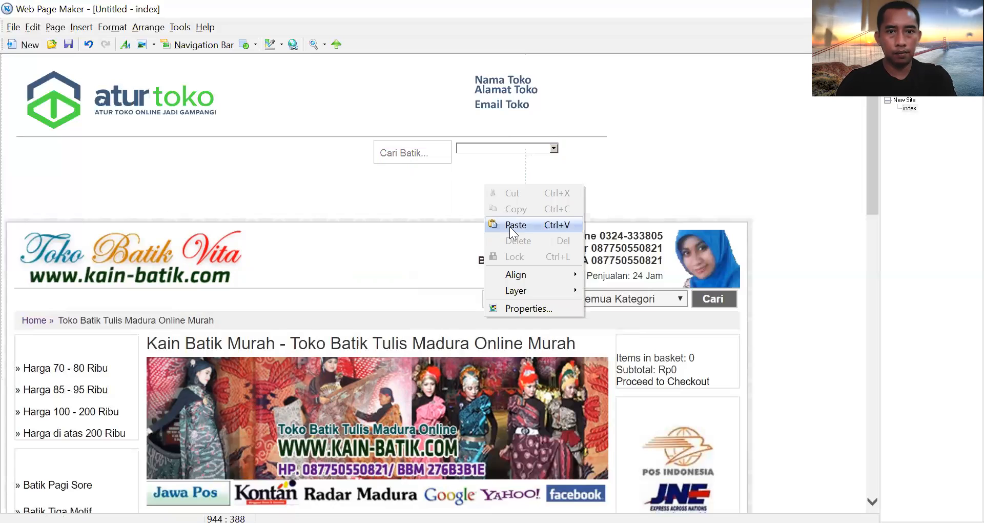
left_click(510, 229)
left_click_drag(507, 191, 484, 150)
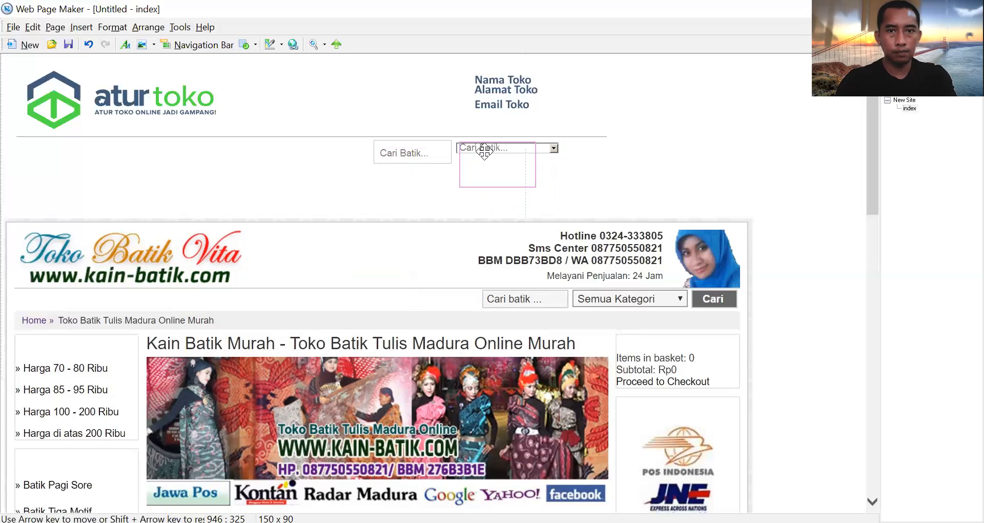
- Change the copied text over the drop-down list to "Semua Kategori"
double_click(483, 151)
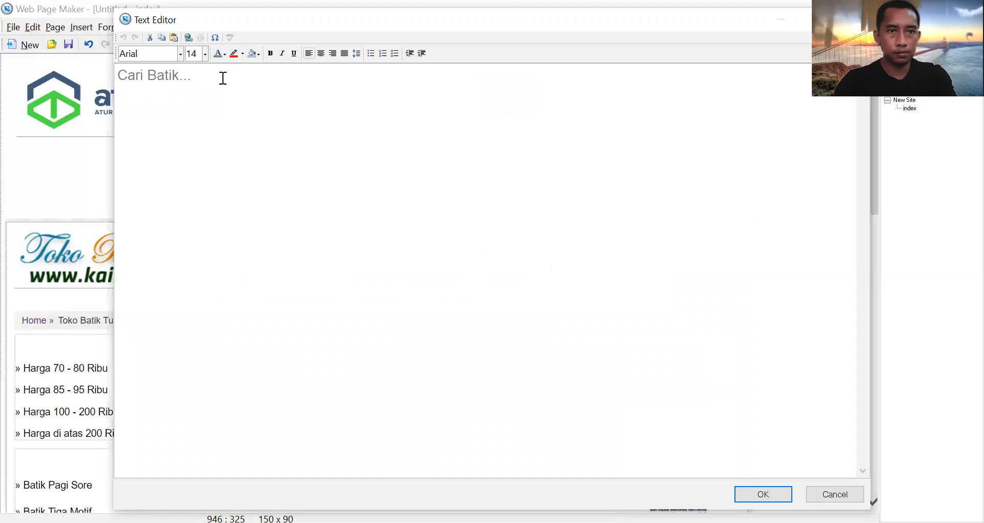
left_click_drag(213, 74, 117, 76)
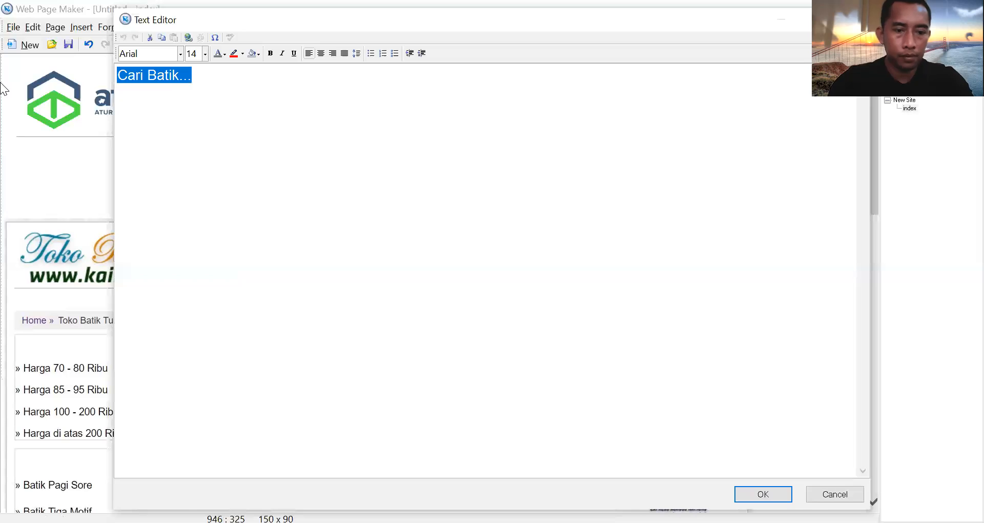
type("Semua Kateg")
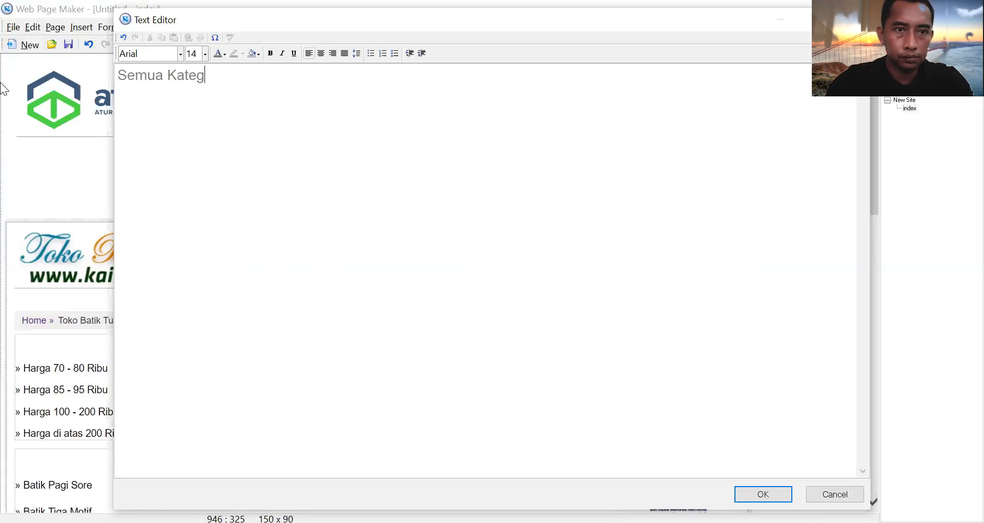
type("ori")
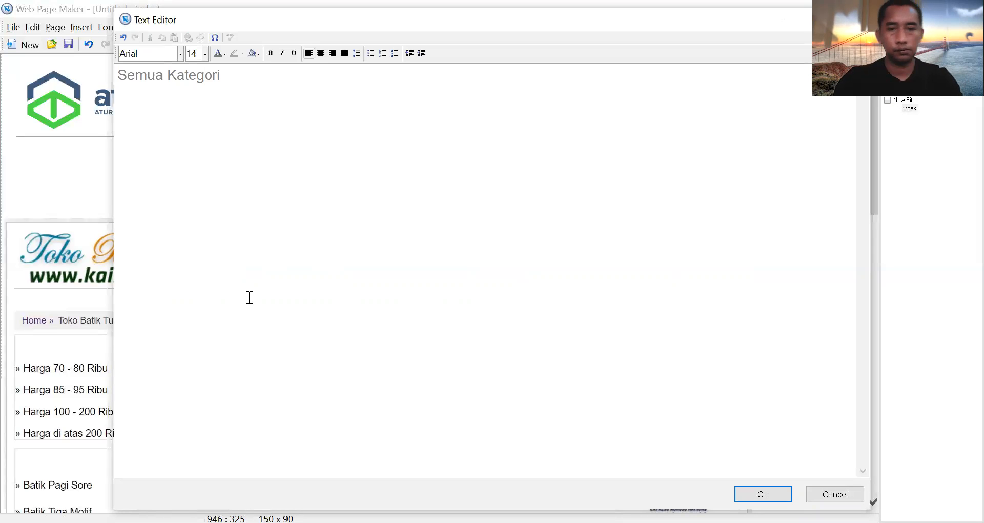
left_click(749, 491)
left_click(683, 164)
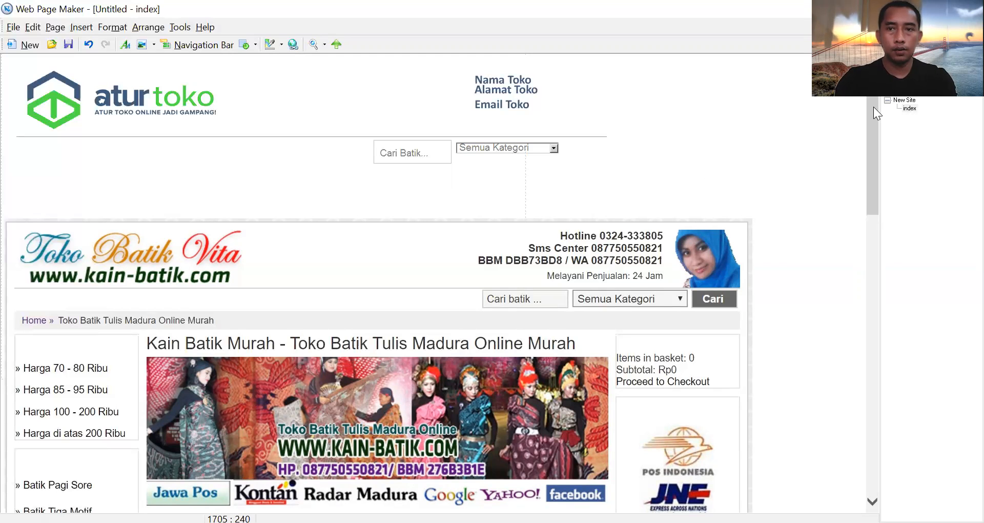
- Examine the reference shop screenshot's header, side columns, banner and product section against the header built above it
scroll(872, 119, "down", 5)
scroll(871, 120, "up", 3)
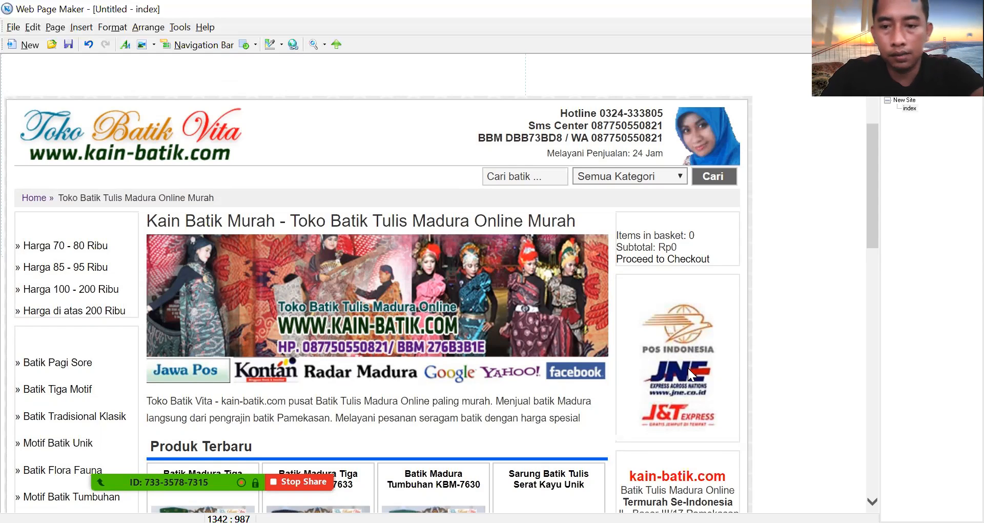
scroll(688, 368, "down", 1)
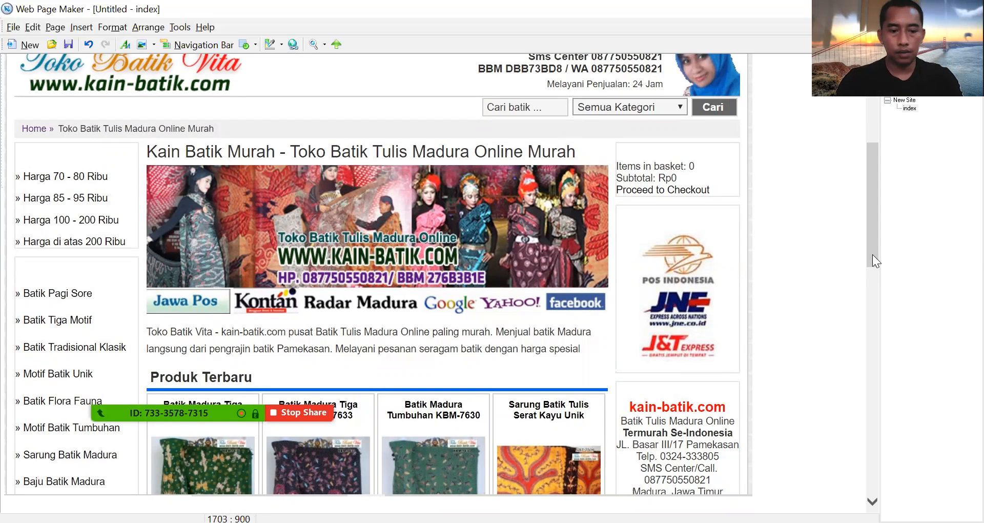
left_click_drag(873, 255, 870, 285)
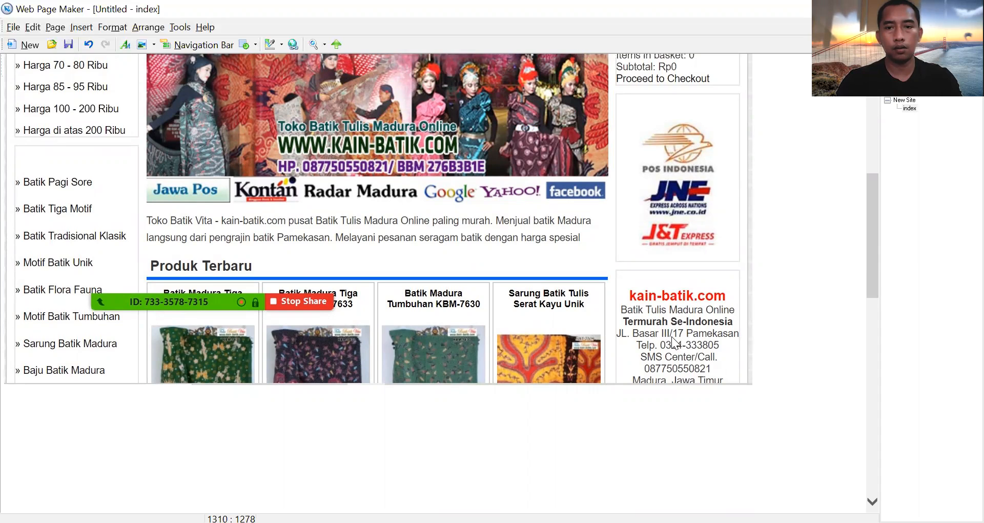
left_click_drag(876, 279, 875, 259)
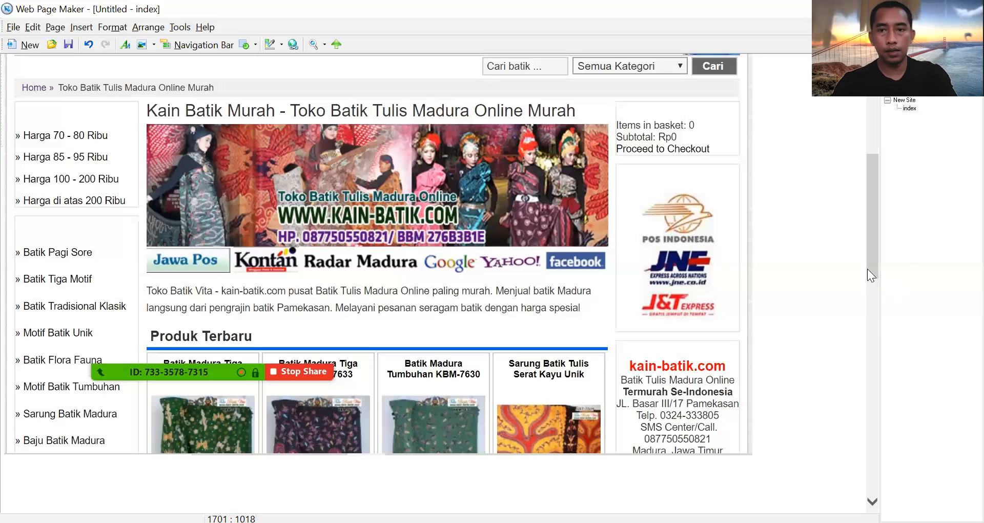
scroll(867, 267, "up", 5)
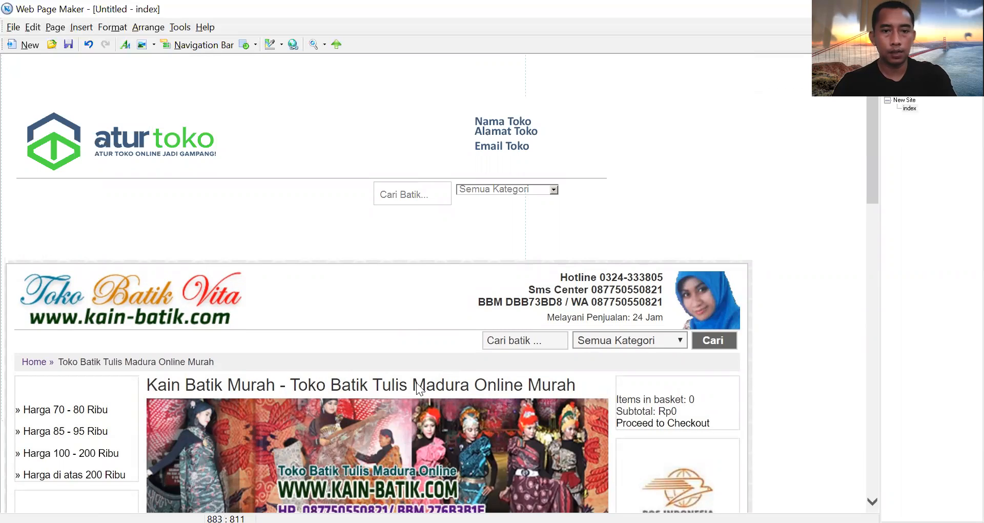
scroll(364, 462, "down", 1)
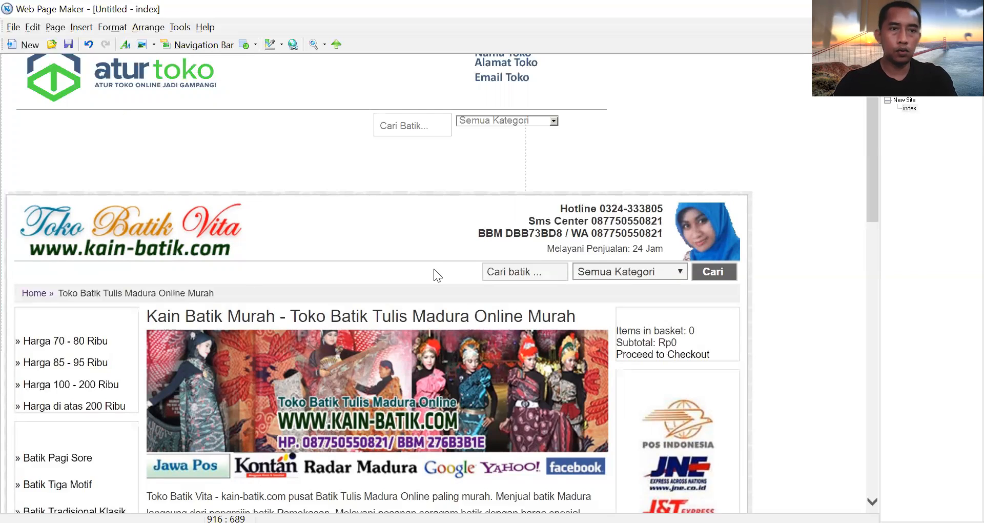
left_click(81, 27)
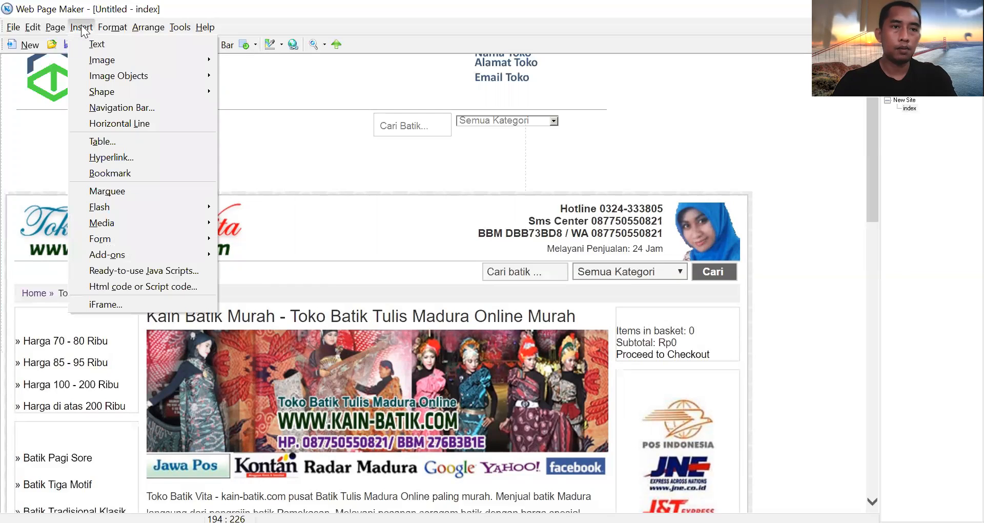
mouse_move(138, 61)
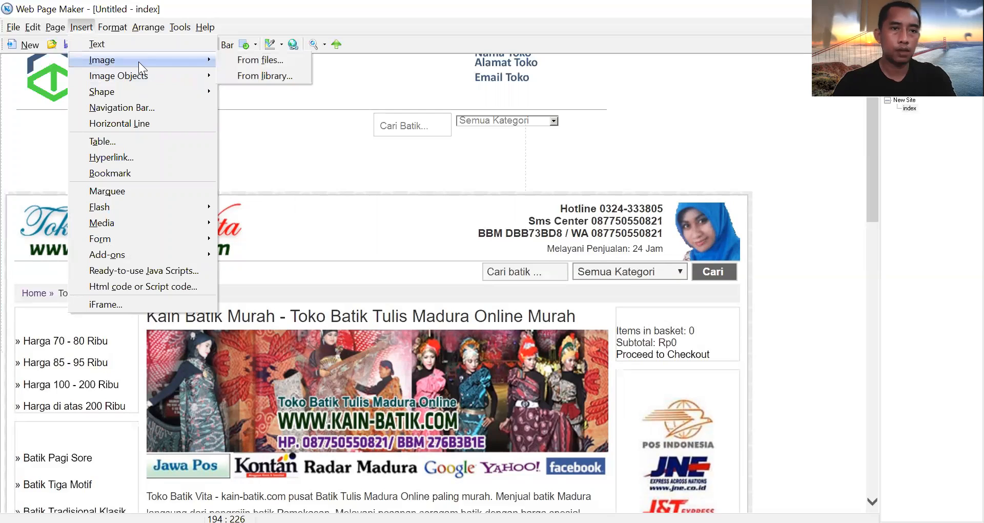
mouse_move(130, 91)
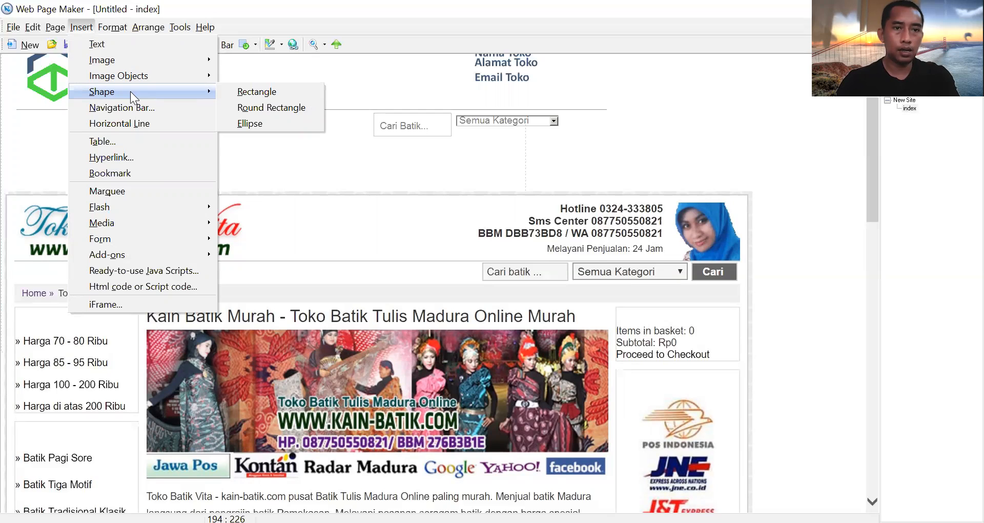
mouse_move(202, 222)
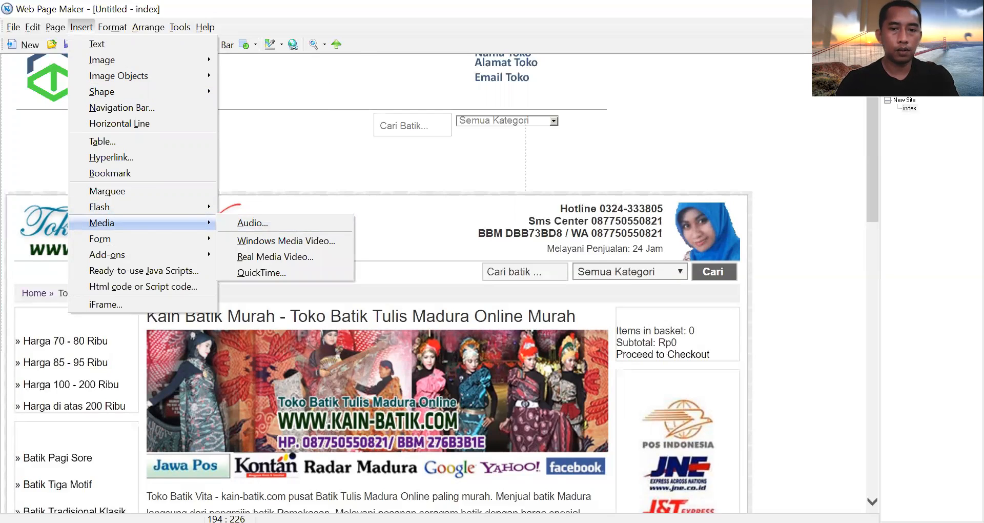
key("Escape")
key("Escape")
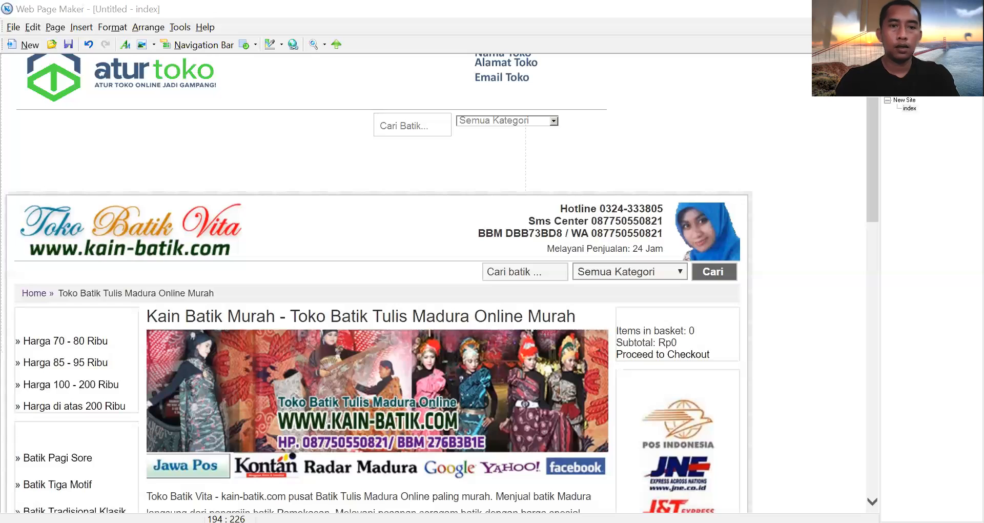